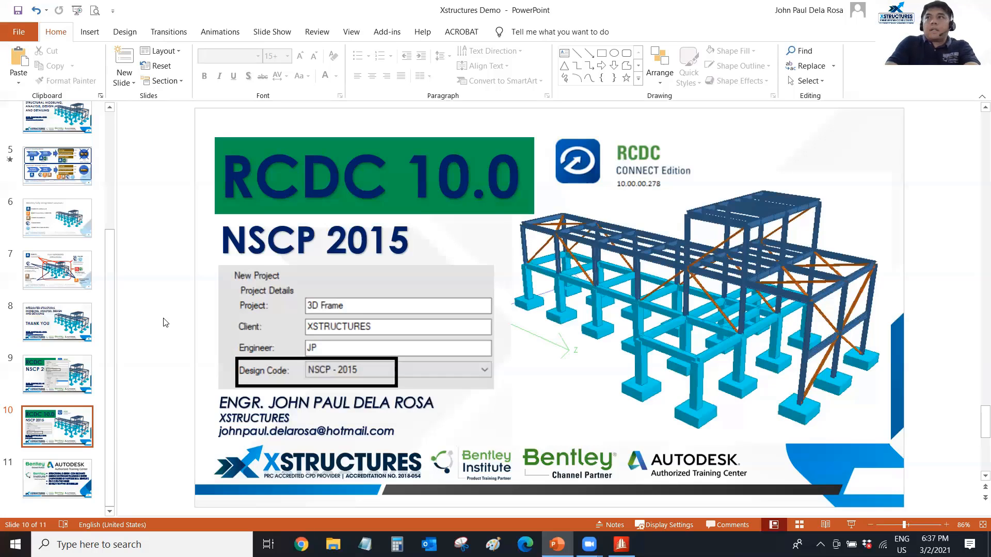
- View the slide listing the Bentley and Autodesk partnerships and return to the RCDC 10.0 slide
click(61, 479)
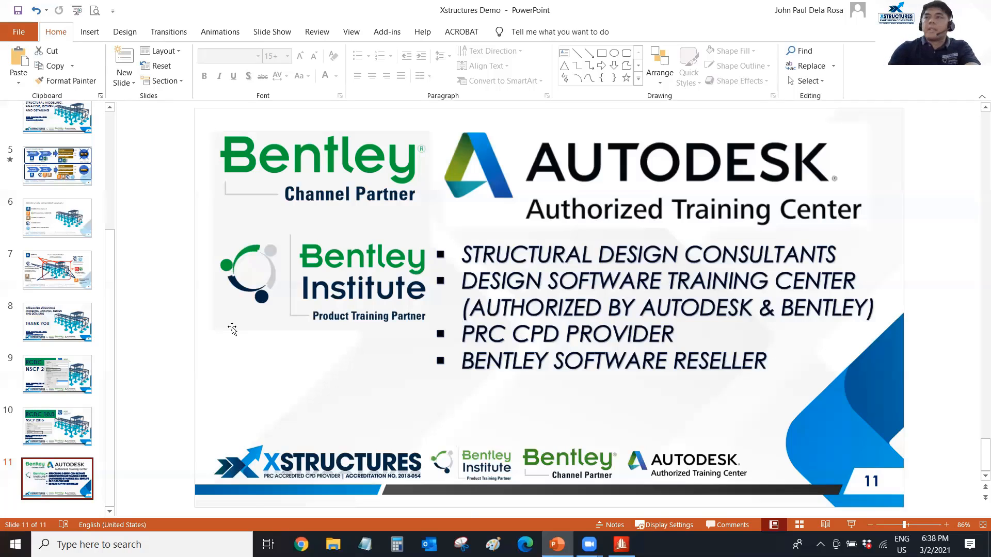
click(69, 426)
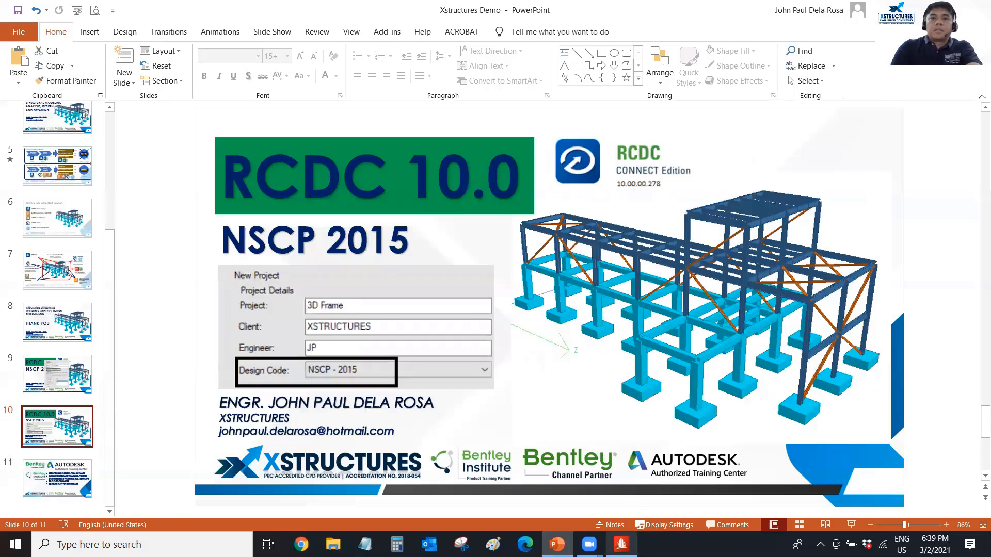
- Switch to STAAD.Pro and examine the model's reference load definitions, seismic definition and load cases
click(621, 545)
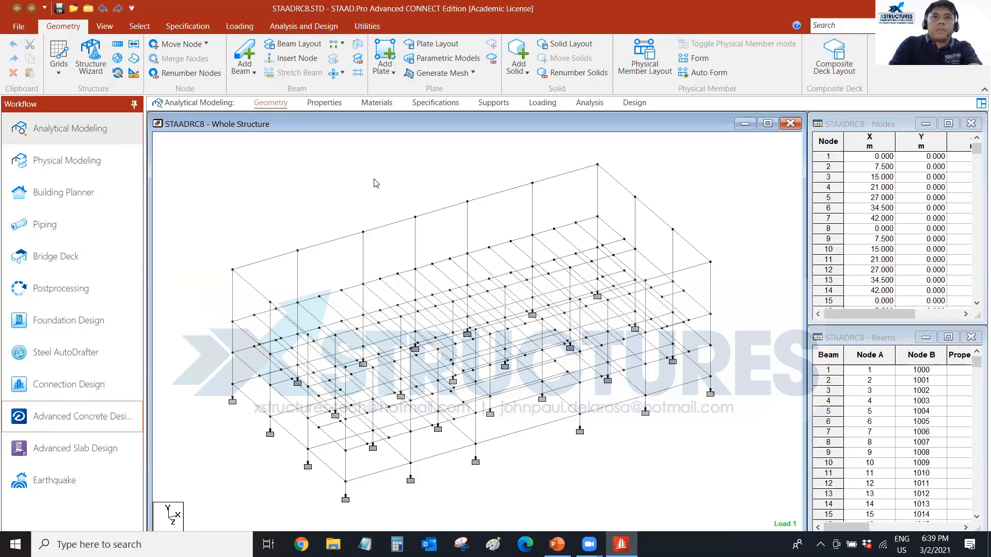
click(543, 103)
click(794, 146)
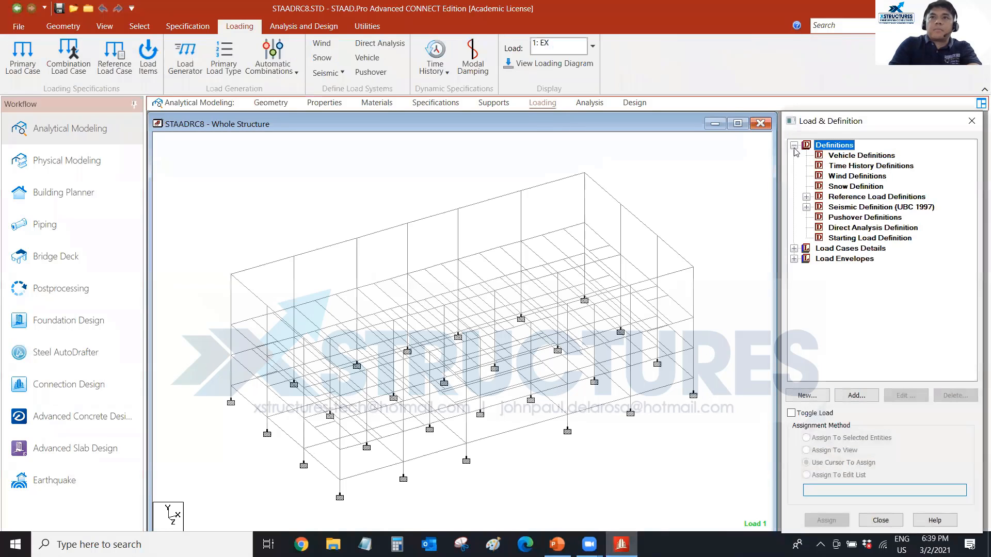
click(805, 198)
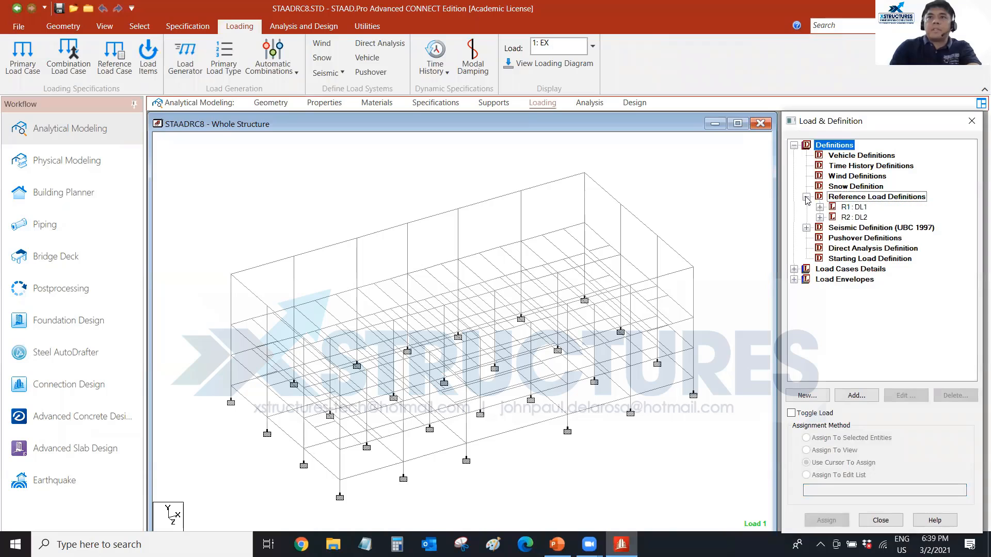
click(807, 228)
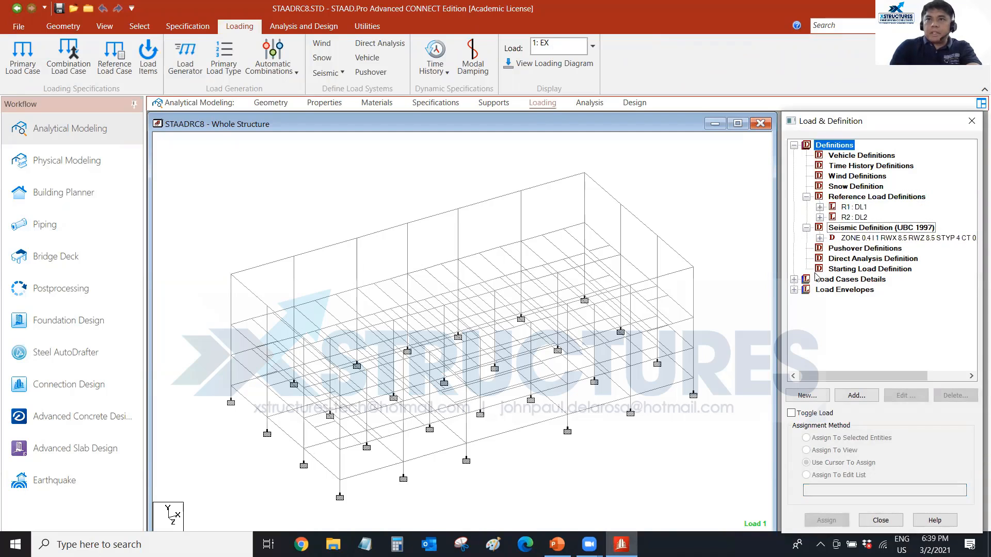
click(794, 279)
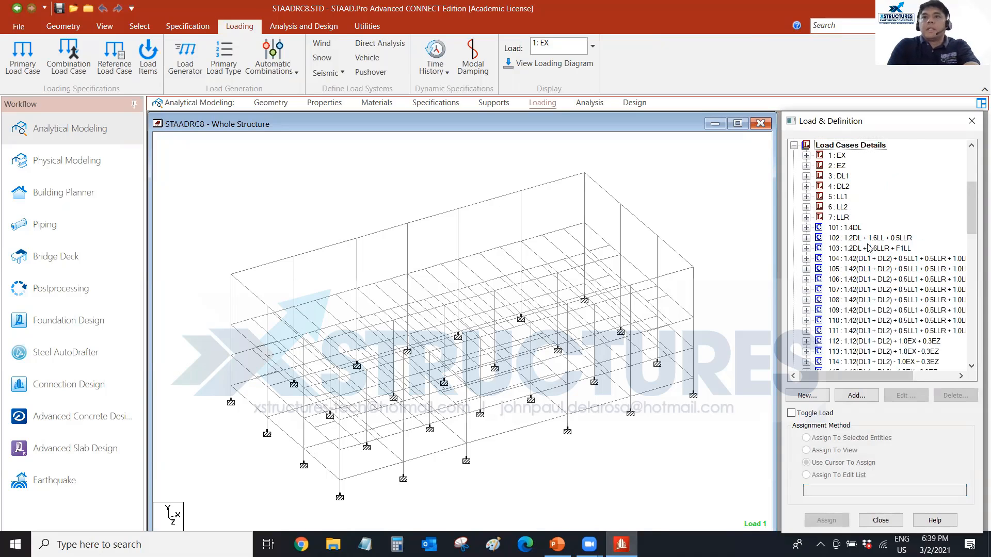
scroll(870, 248, down, 1)
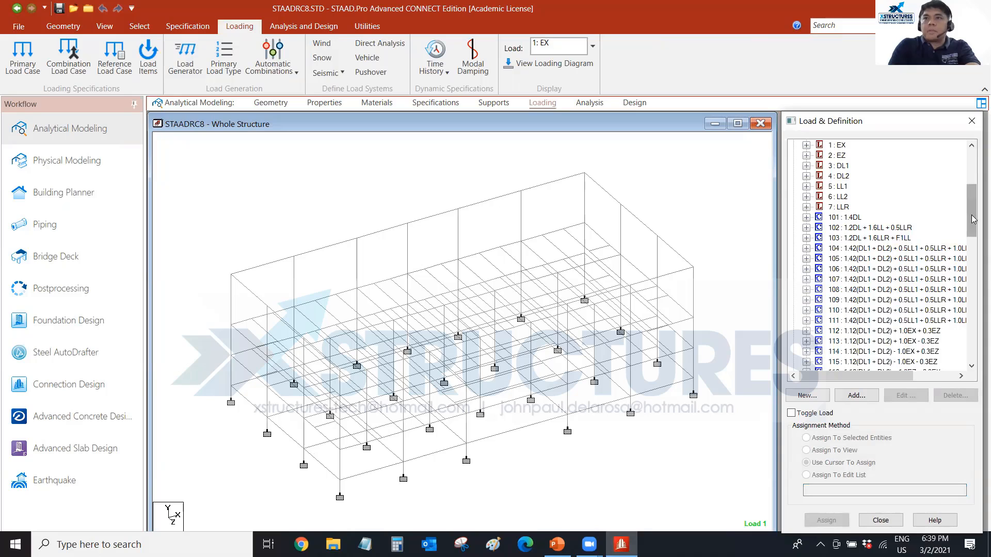
drag(973, 219, 973, 174)
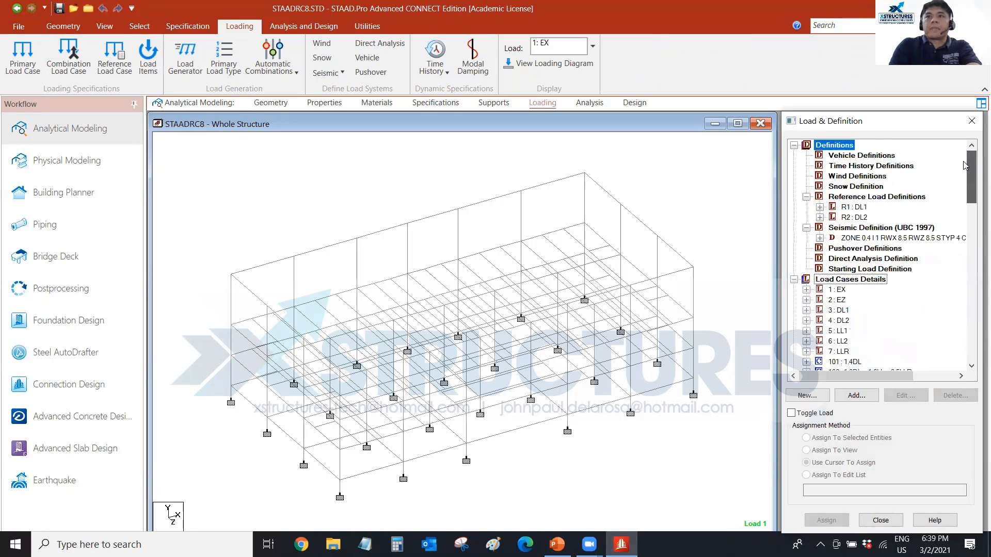
- Launch Advanced Concrete Design (RCDC) for the current STAADRC8 model
click(363, 183)
middle_drag(363, 186, 359, 183)
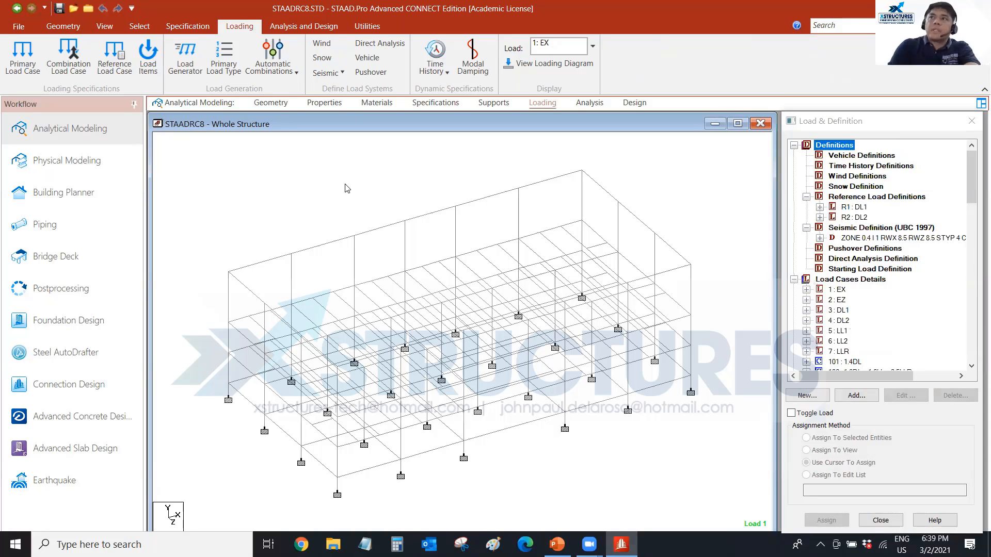
click(121, 417)
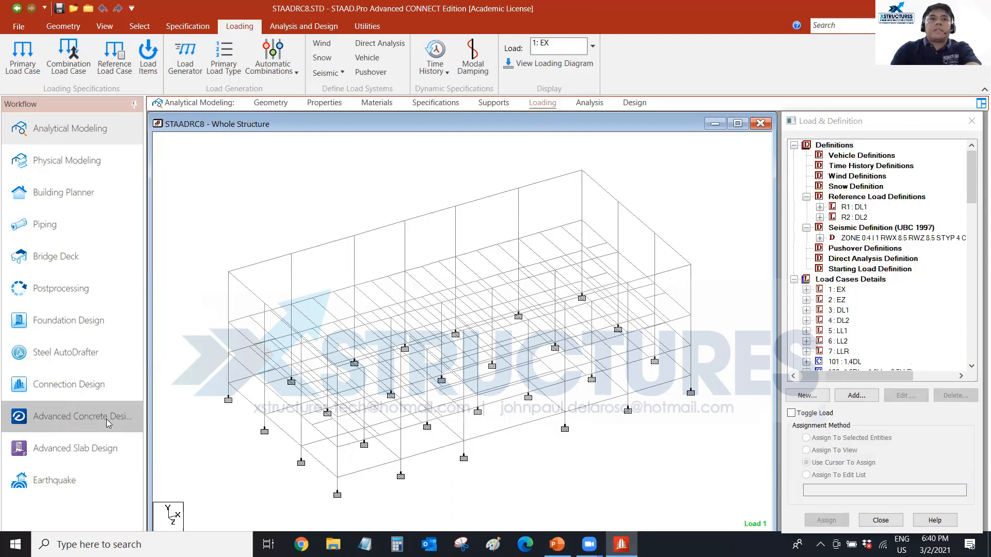
scroll(209, 422, up, 1)
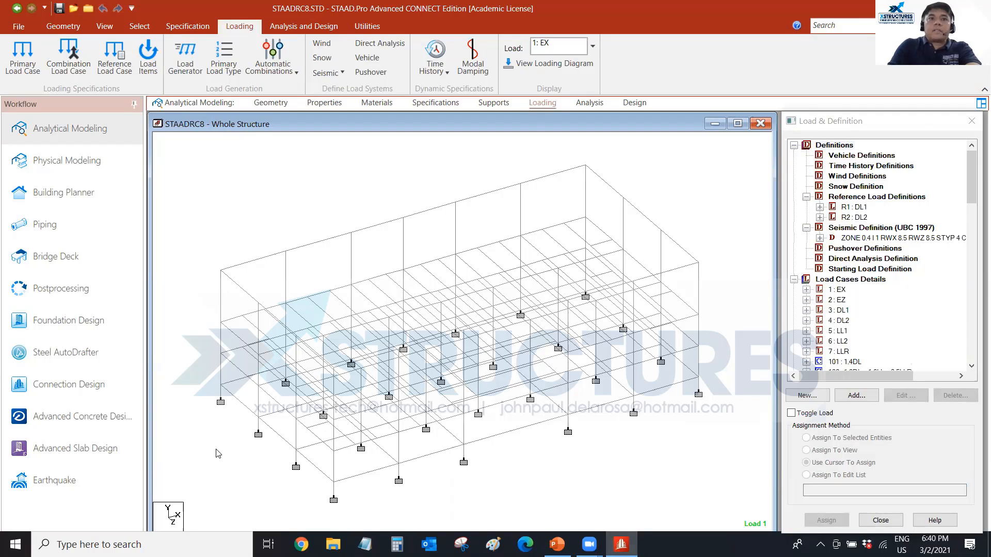
middle_drag(216, 449, 218, 444)
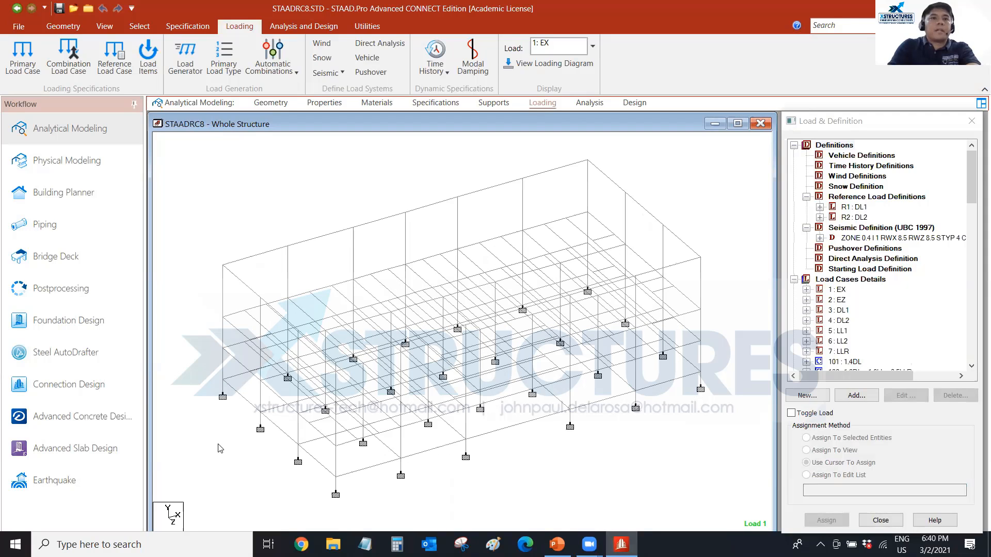
click(74, 420)
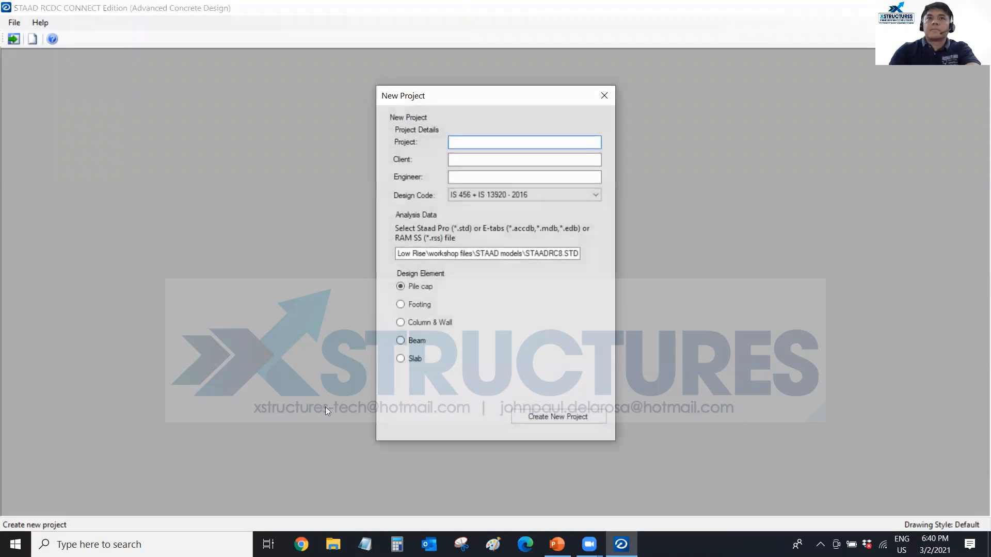
- Set the new project's design code to NSCP - 2015, project to Multi-Purpose Bldg and client to Xstructures, and enter the engineer's name
click(528, 194)
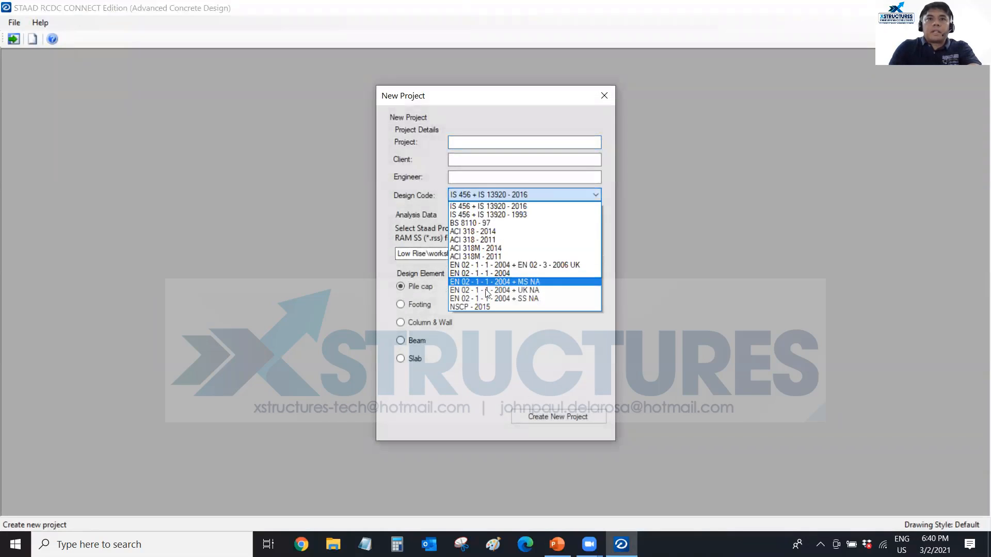
click(483, 307)
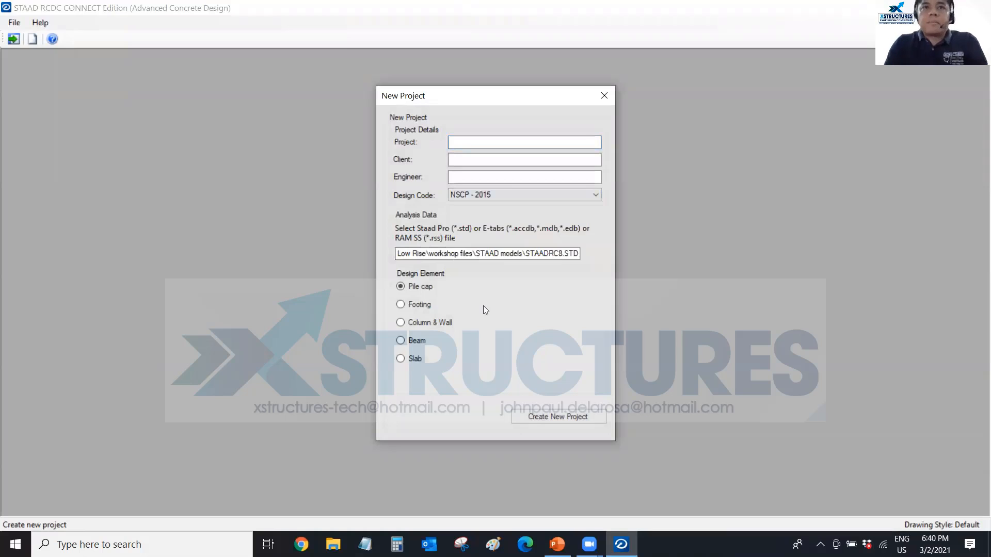
click(499, 140)
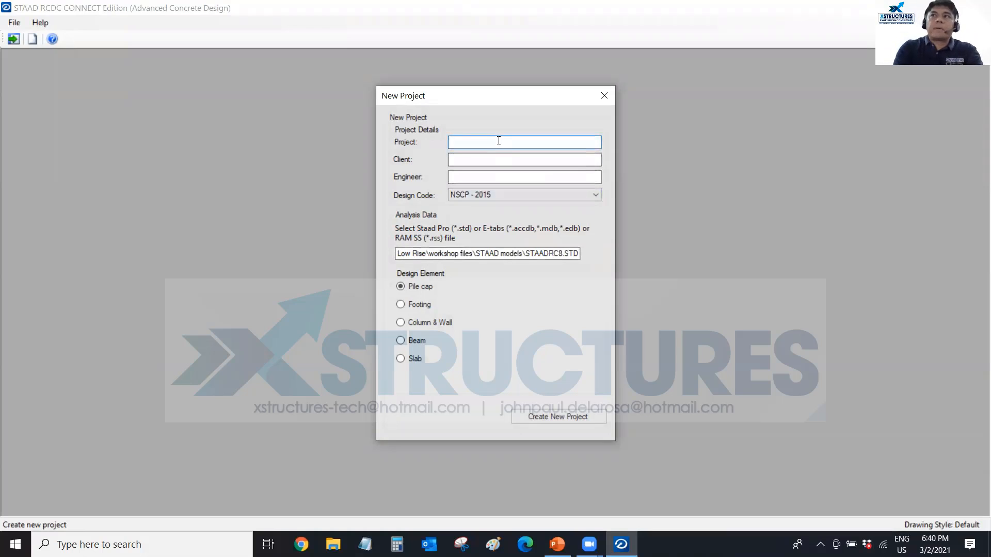
text(M)
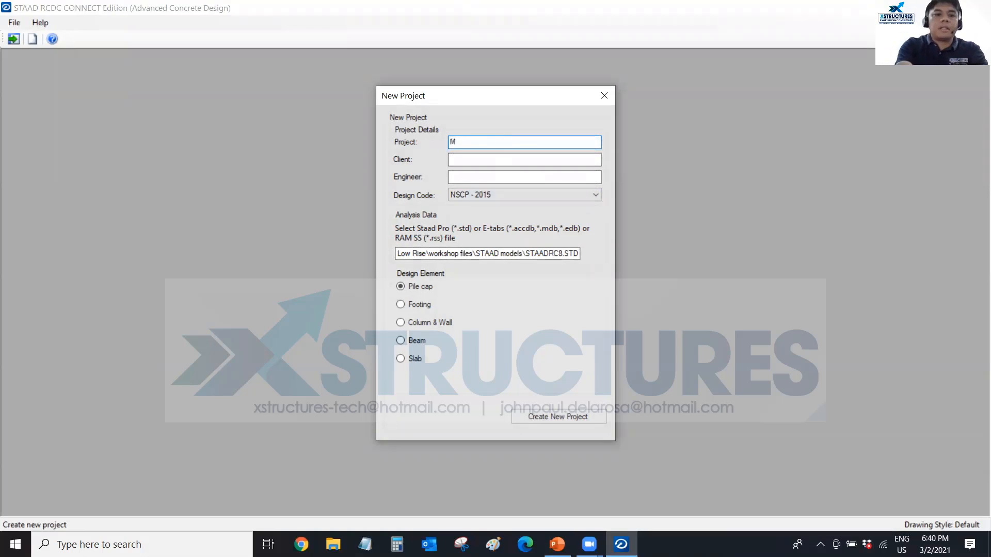
text(ulti)
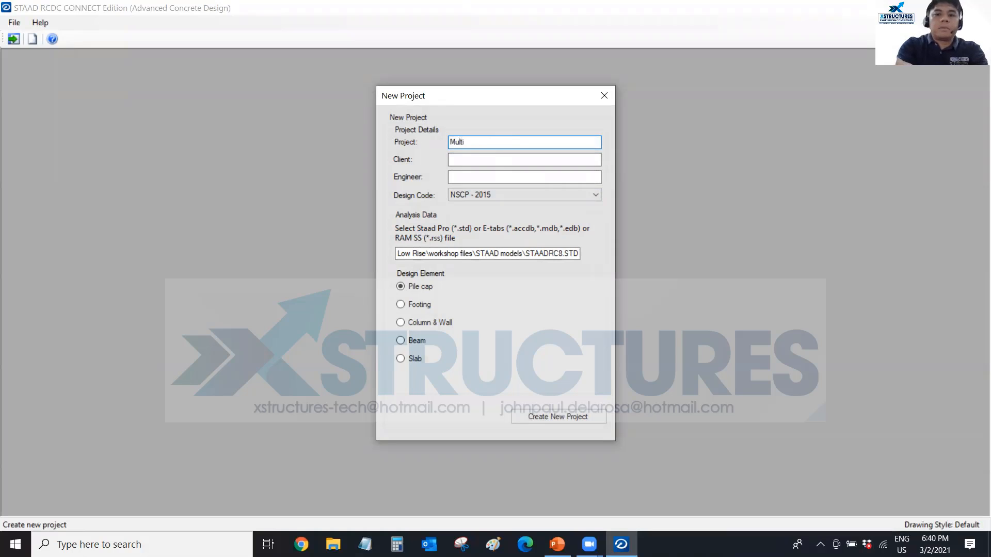
text(-Pu)
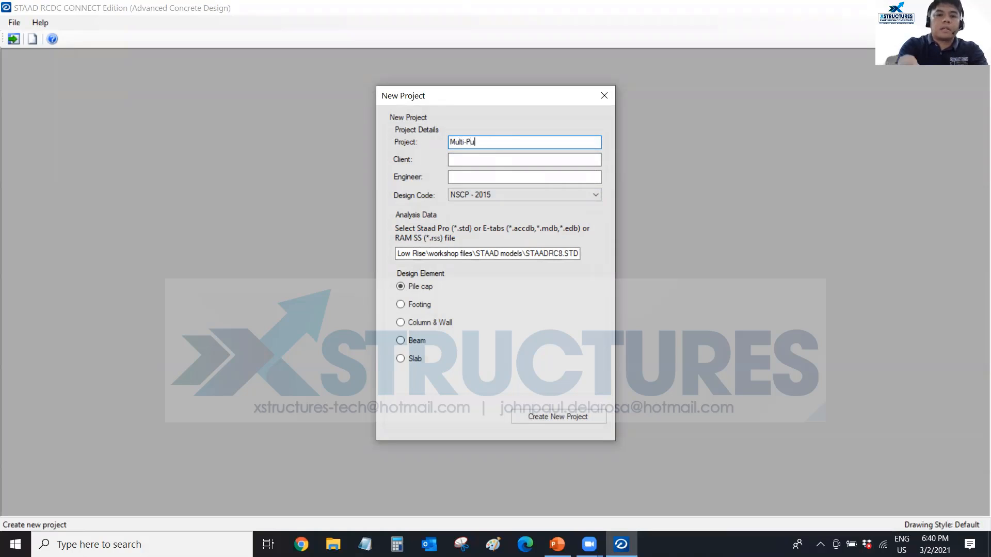
text(rpose)
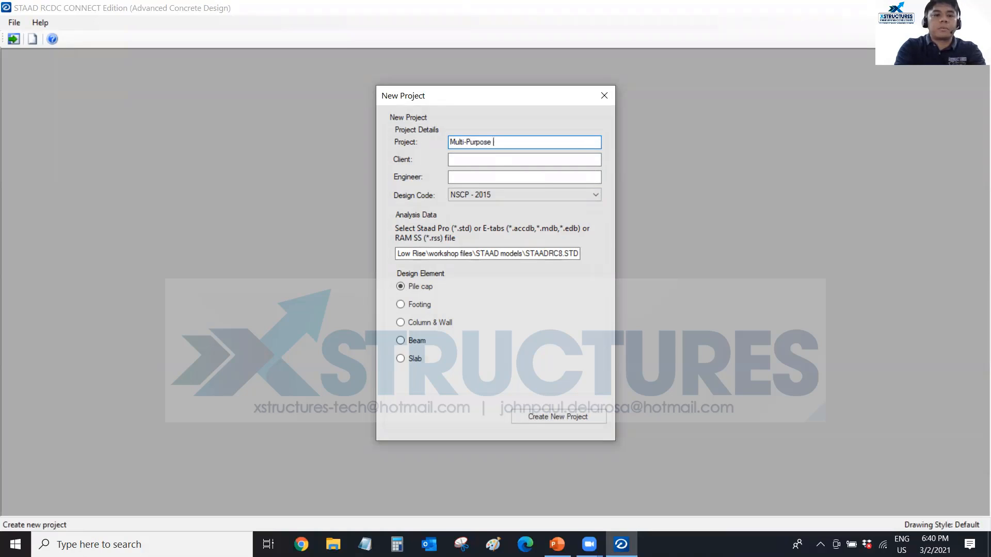
text( Bldg)
click(495, 161)
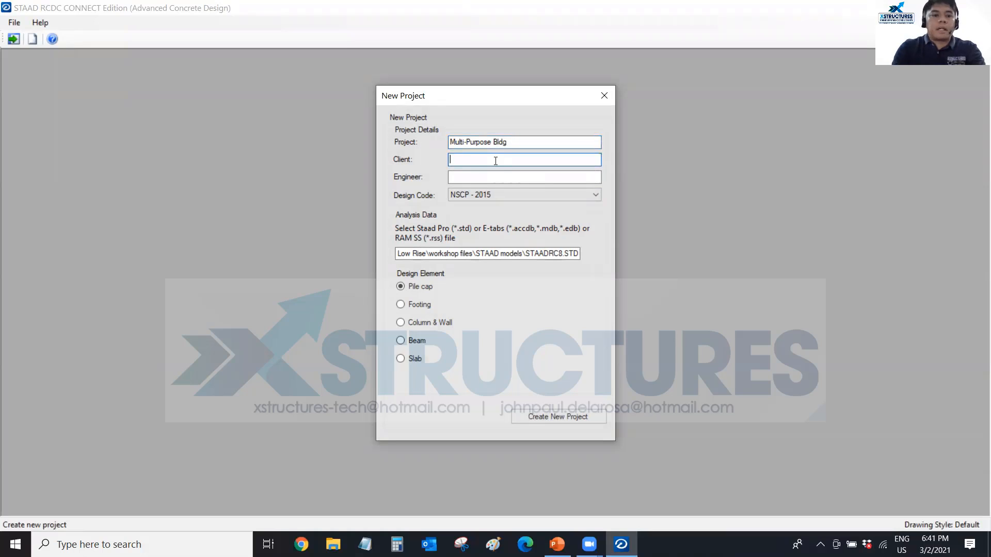
text(Xstructures)
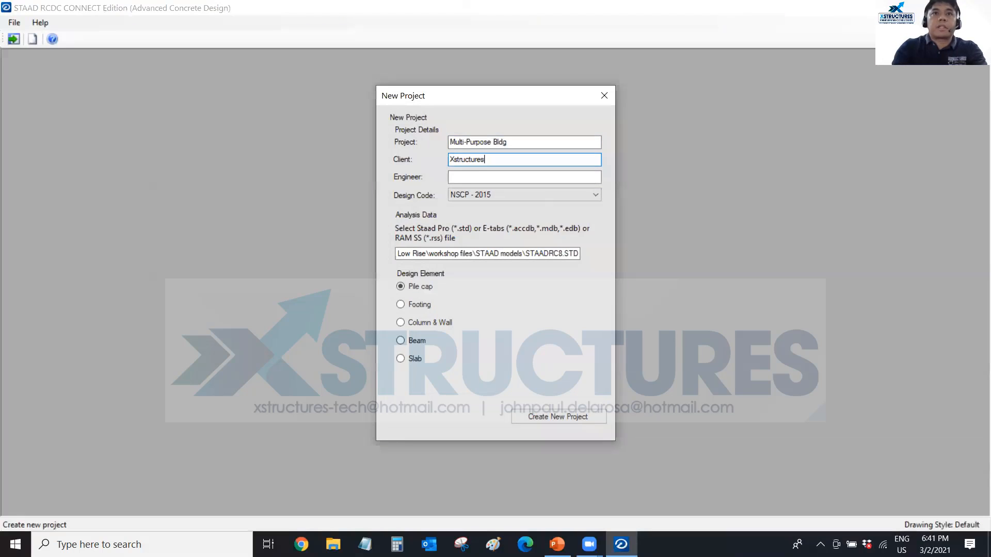
click(469, 176)
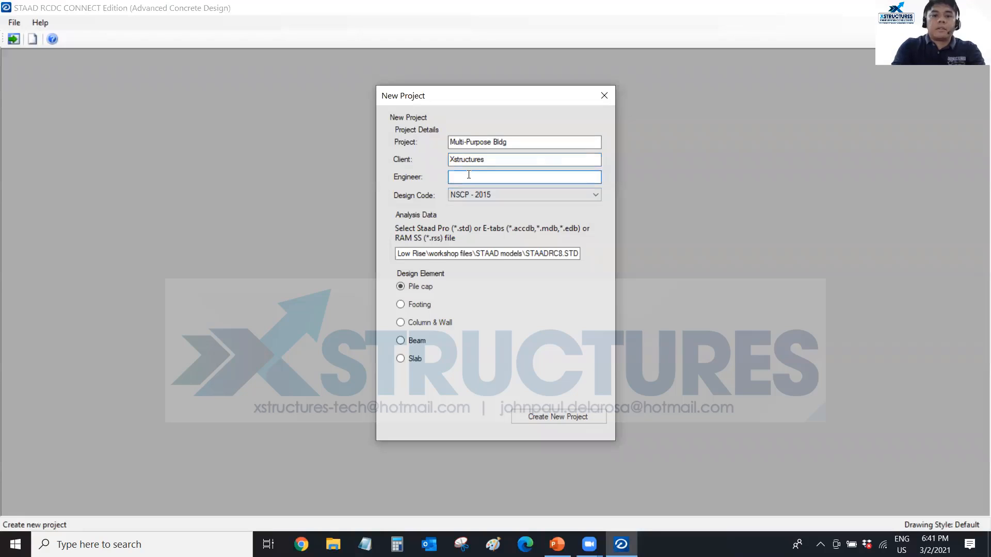
text(JP)
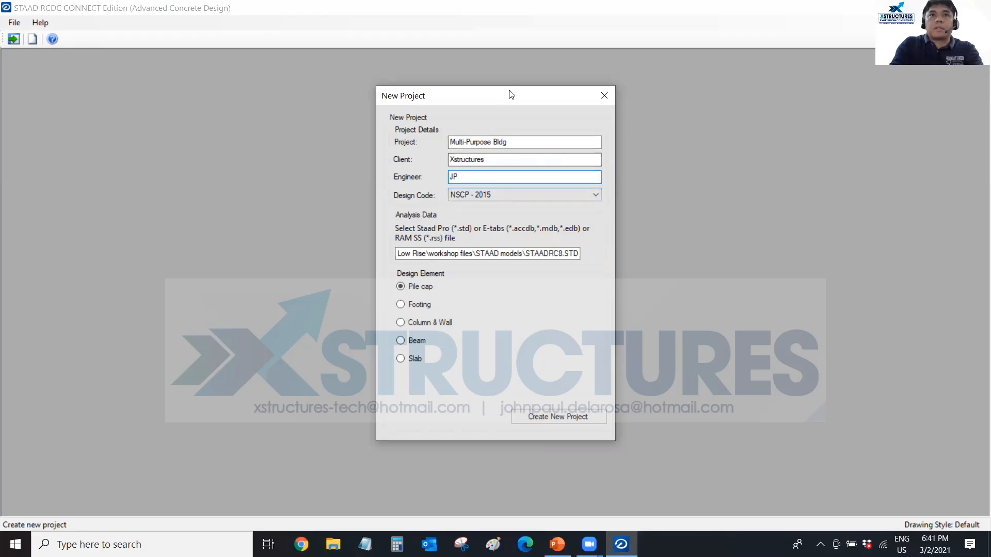
- Create the new project with Beam as the design element for the 5.1 m level
click(415, 342)
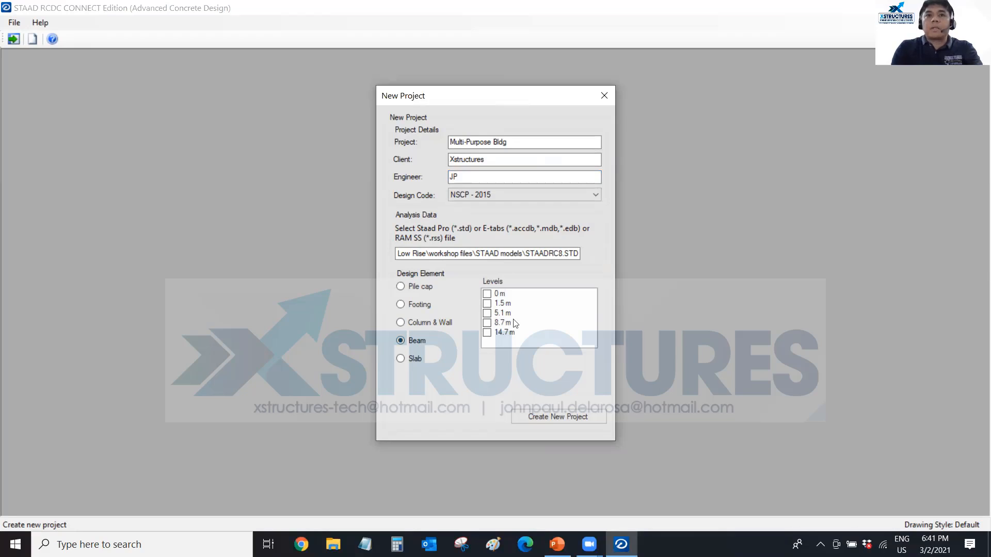
click(487, 313)
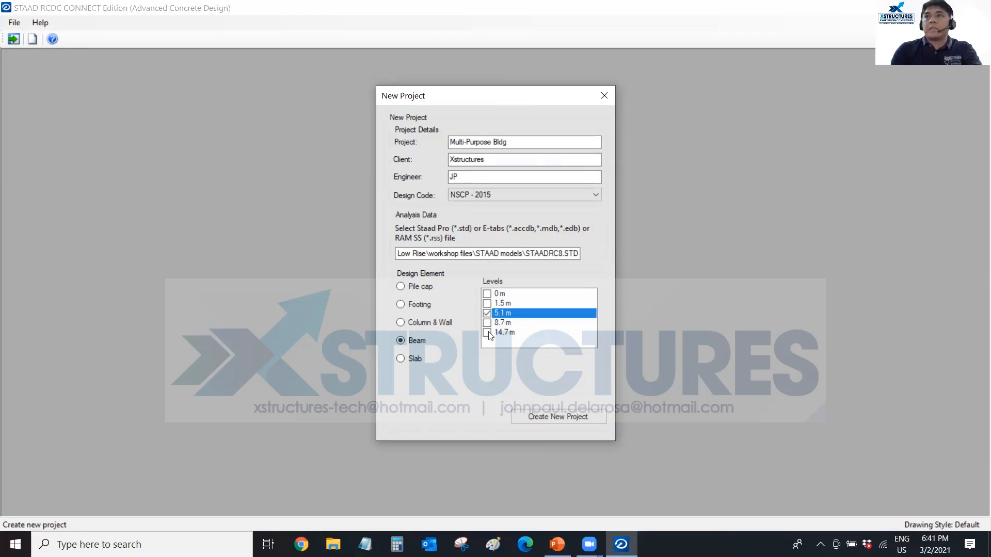
click(558, 419)
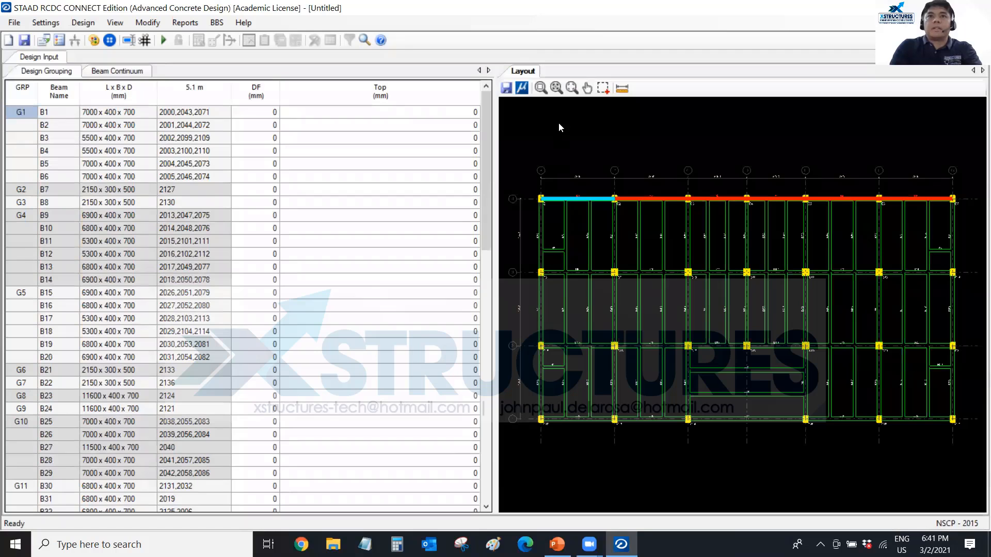
- In the basic load cases, assign Earthquake X to LOAD 1: EX and Earthquake Z to LOAD 2: EZ
click(45, 22)
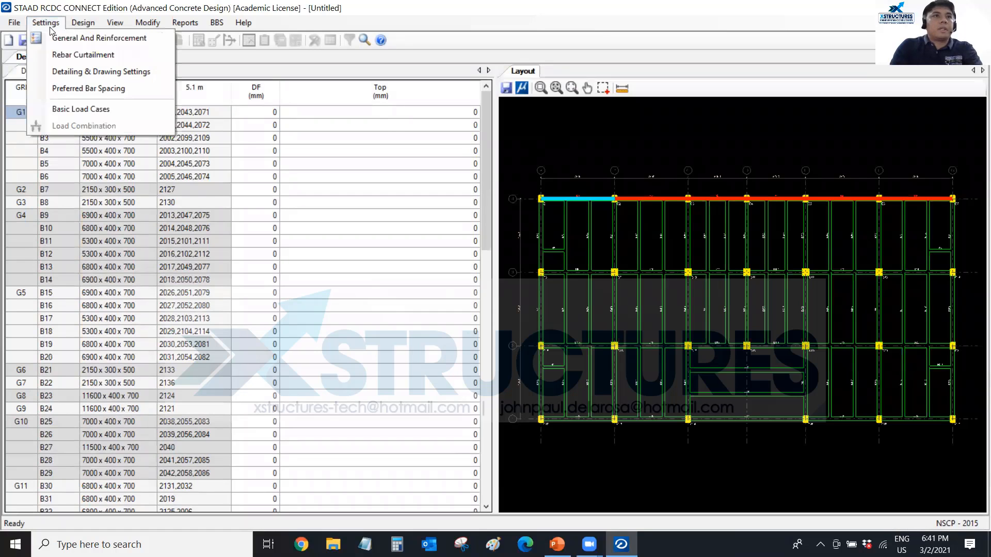
click(61, 109)
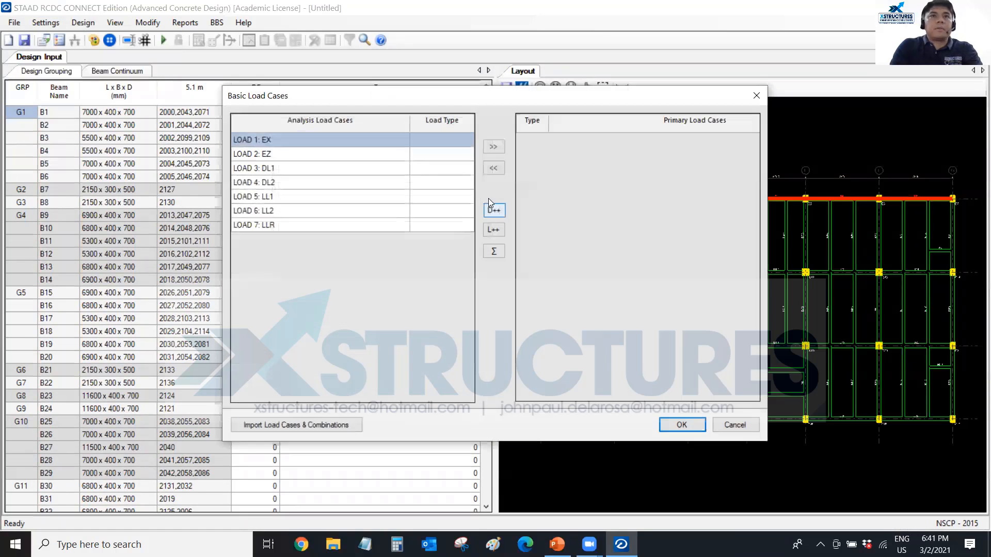
click(449, 137)
click(452, 154)
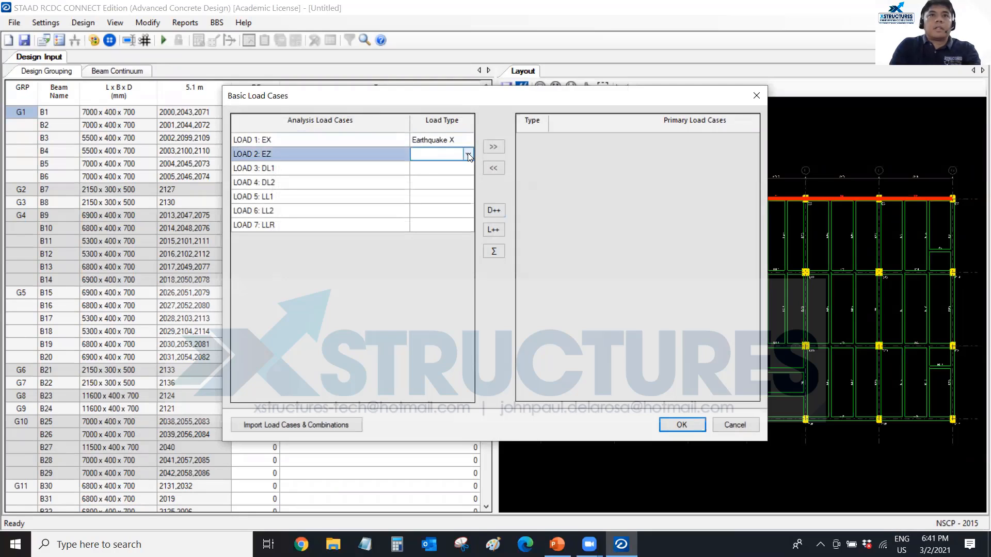
click(467, 154)
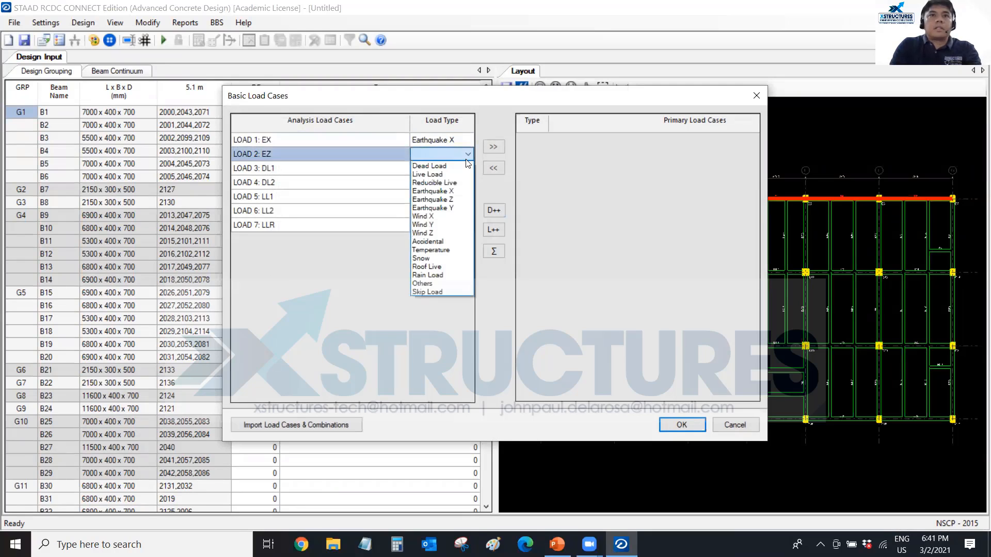
click(433, 199)
- Assign the Dead Load type to cases DL1 and DL2, and Live Load to LL1 and LL2
click(456, 169)
key(d)
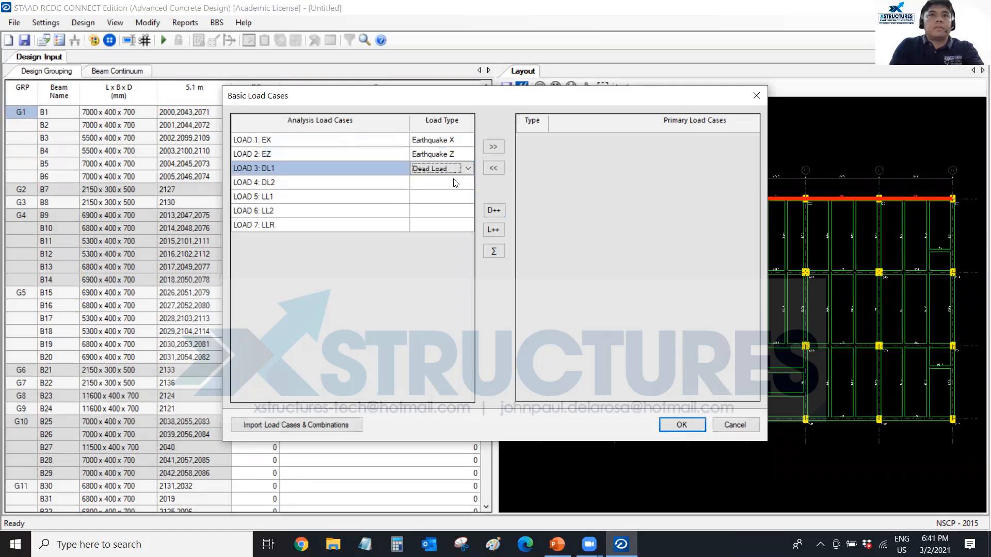
click(455, 182)
key(d)
click(453, 200)
key(l)
click(453, 211)
key(l)
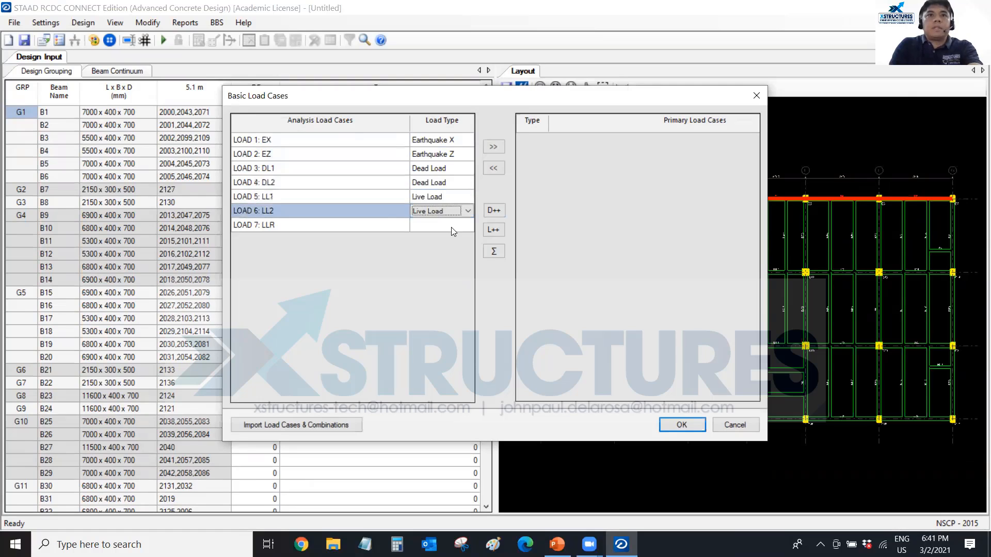
- Assign Roof Live to LOAD 7: LLR and accept all seven analysis load cases as primary load cases
click(451, 226)
click(467, 226)
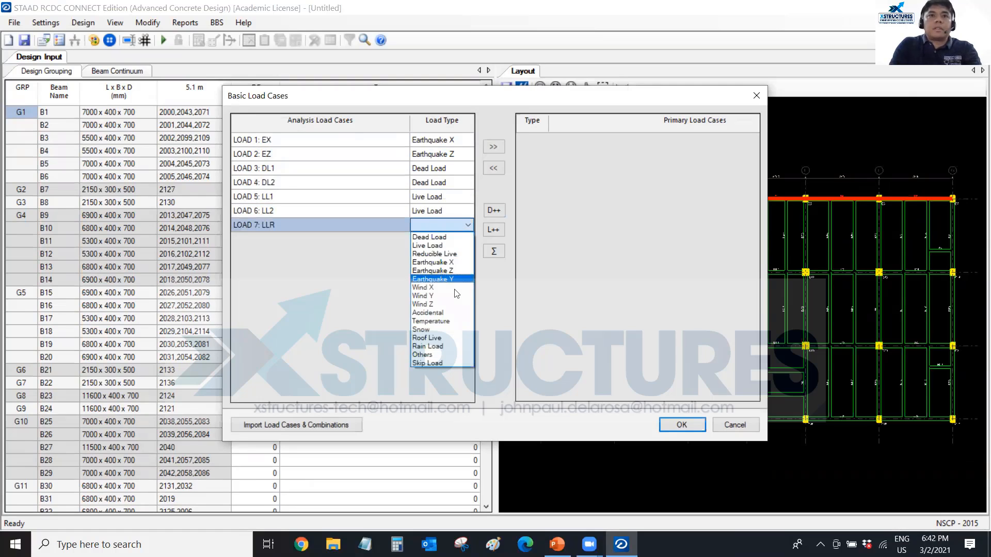
click(426, 337)
drag(382, 140, 454, 226)
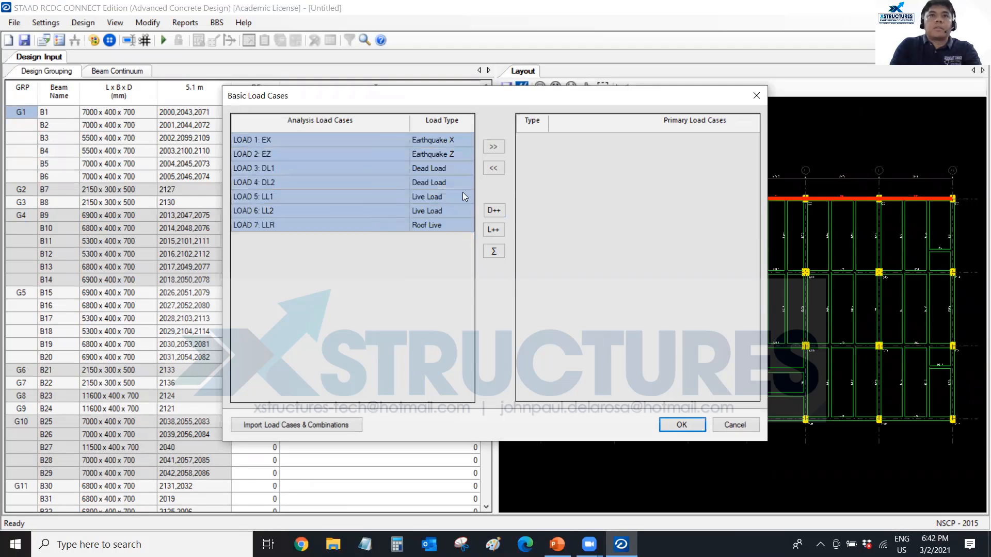
click(493, 147)
click(681, 424)
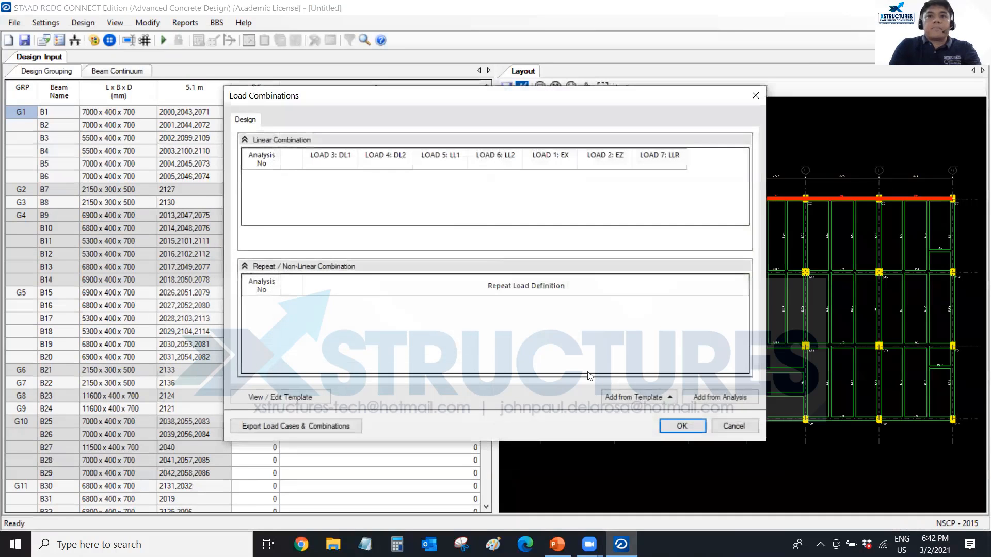
- Add the linear load combinations from the analysis without removing duplicates
click(720, 396)
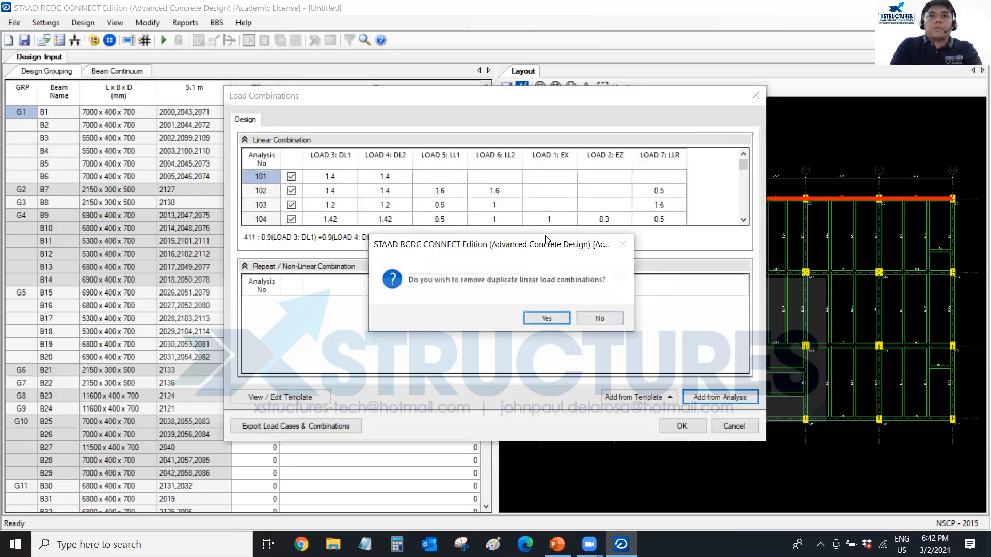
drag(543, 241, 552, 217)
click(607, 296)
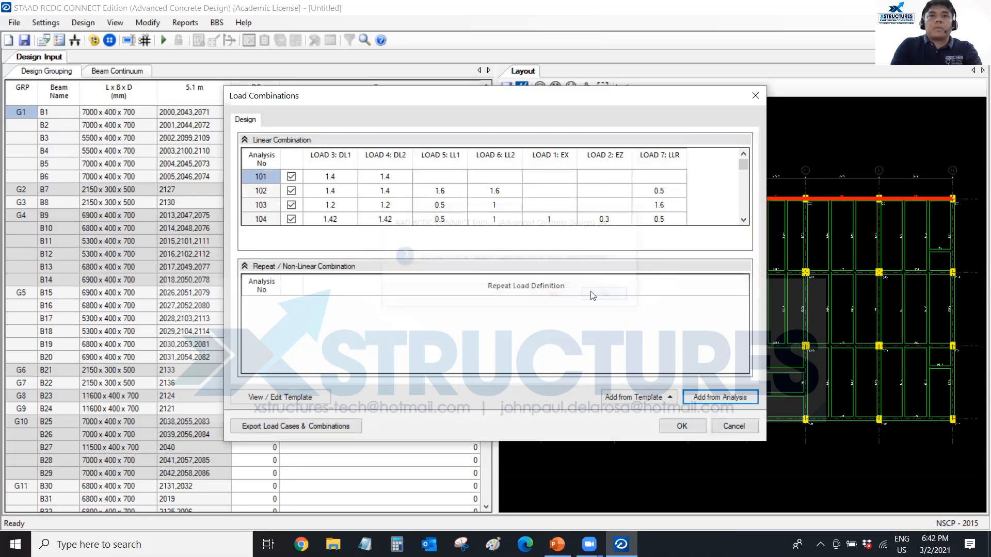
- Include linear load combinations 119 to 126 in the design set
scroll(307, 255, down, 3)
scroll(307, 255, down, 3)
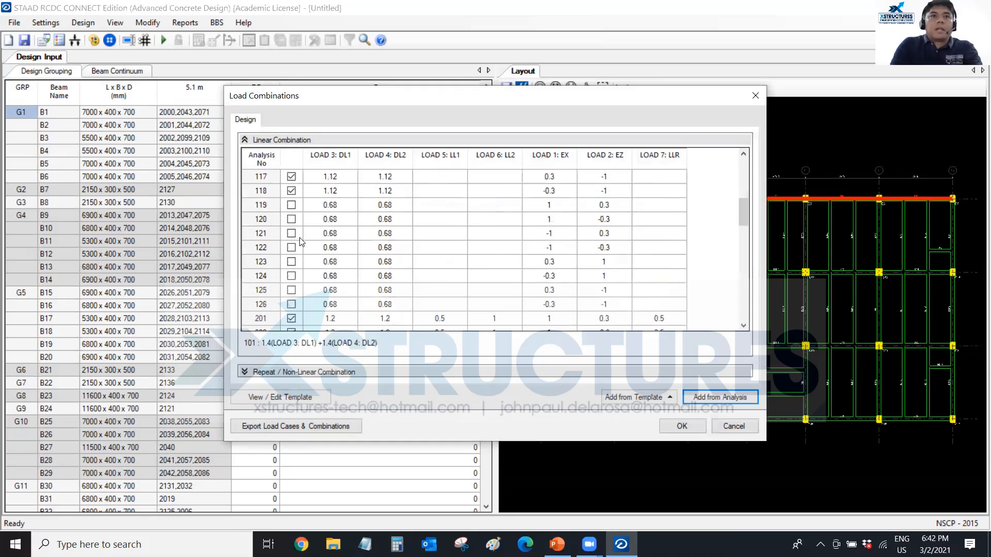
drag(296, 205, 297, 304)
right_click(297, 304)
click(358, 387)
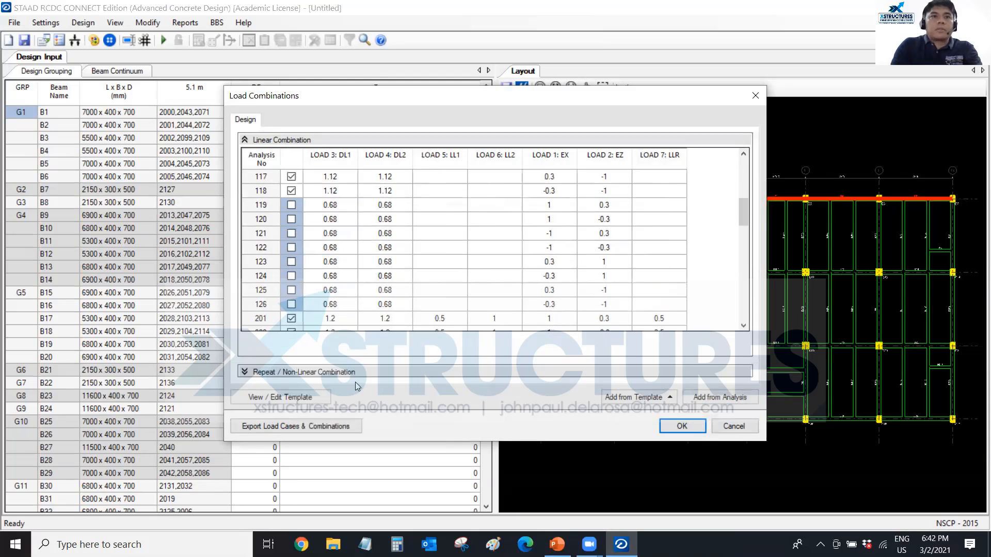
- Exclude linear load combinations 201 to 411 from the design set and accept the load combinations
scroll(327, 272, down, 3)
drag(300, 205, 301, 322)
right_click(300, 319)
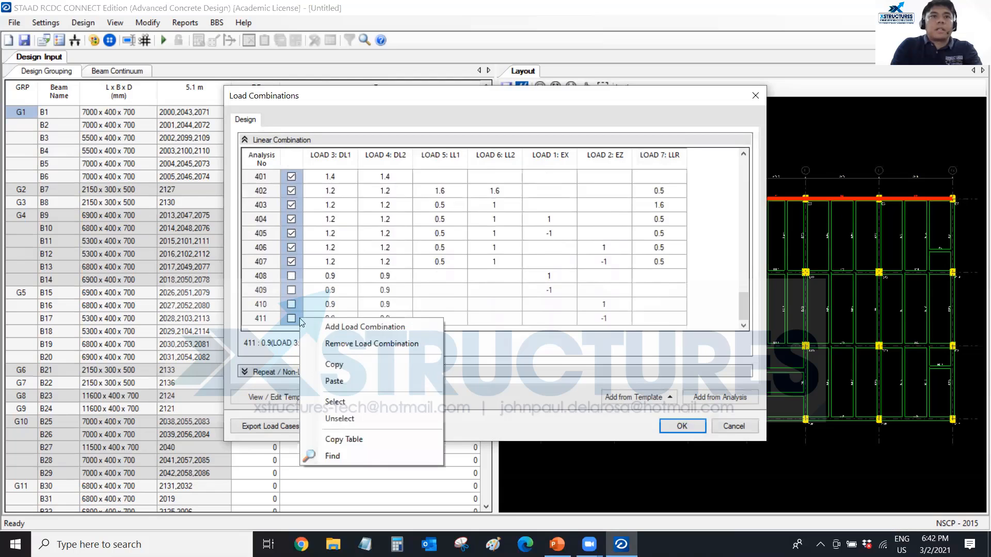
click(332, 418)
scroll(308, 264, up, 7)
scroll(308, 265, up, 4)
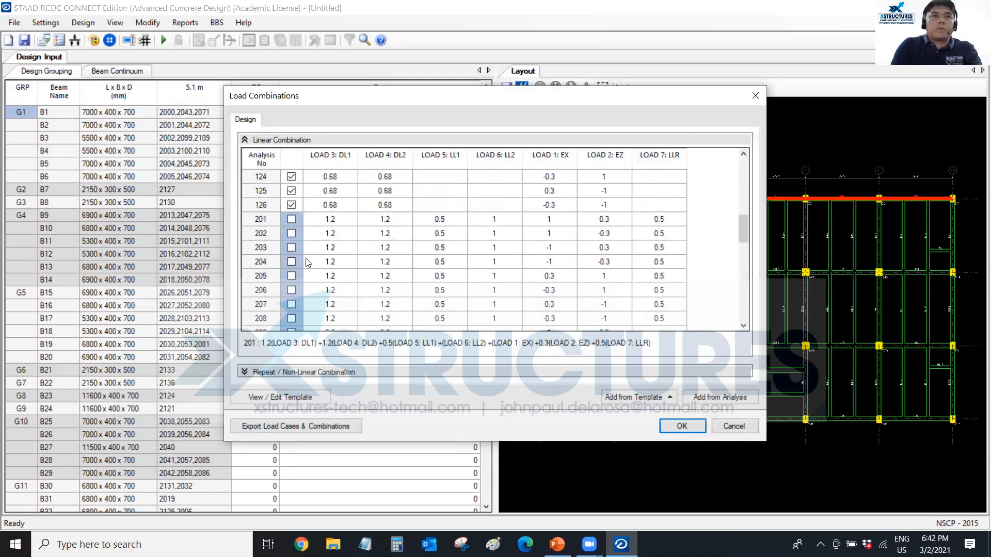
click(679, 424)
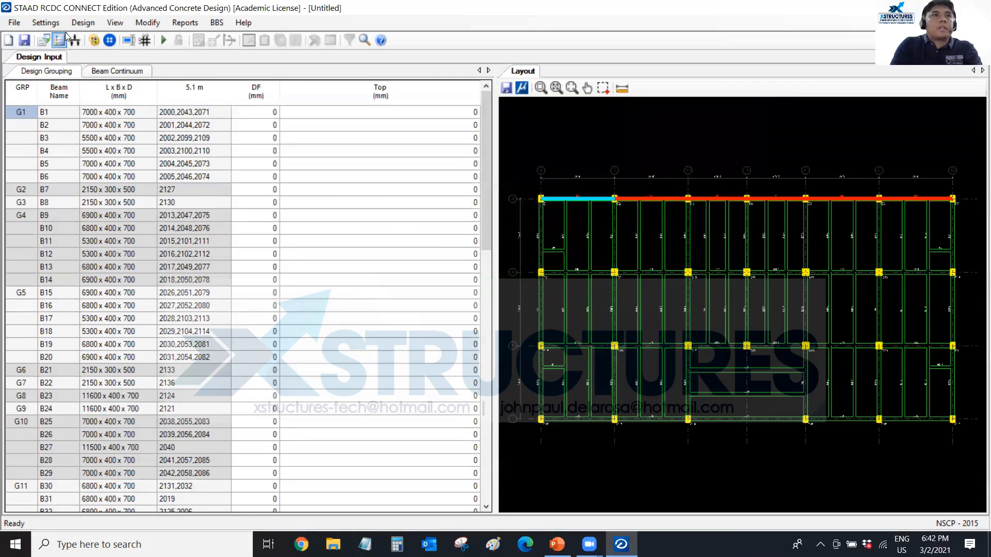
- Enable Ductile Design with the Special frame type in the General And Reinforcement settings
click(46, 23)
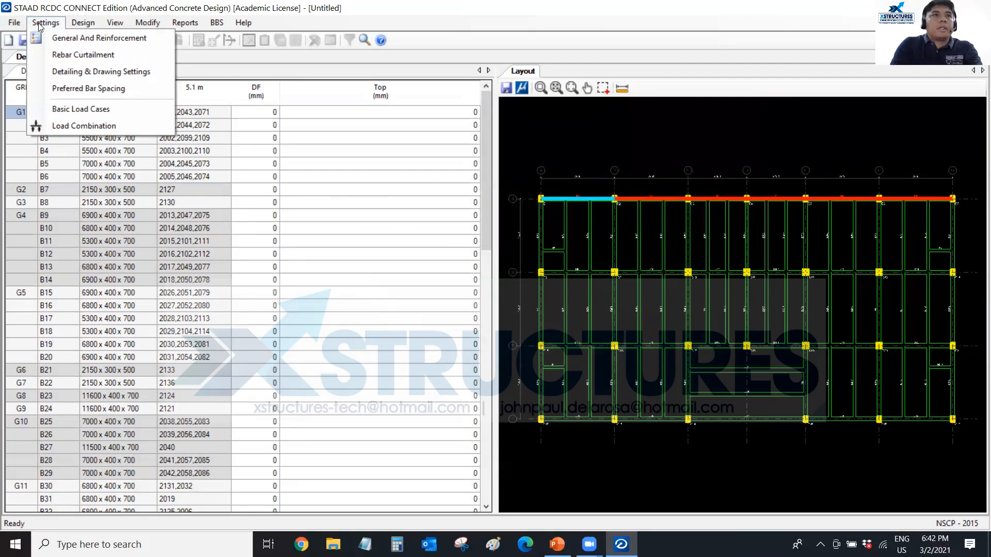
click(114, 40)
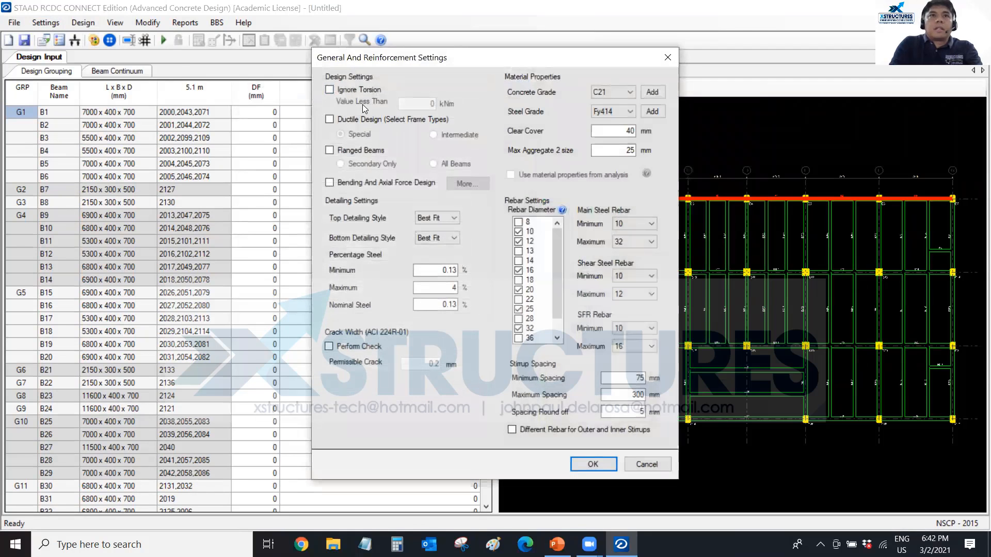
click(330, 119)
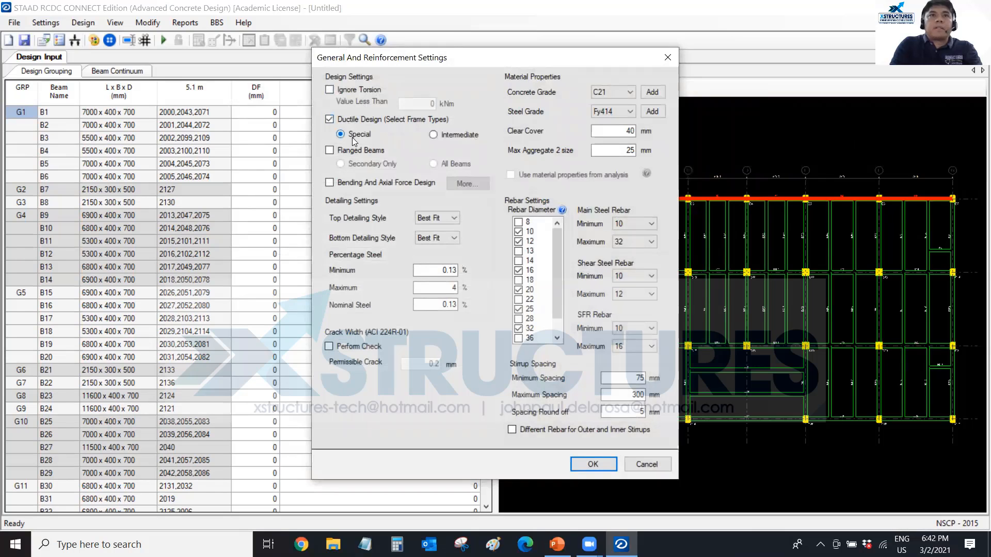
- Review the available concrete grades and the custom material grade options, and keep Fy414 as the steel grade
click(629, 93)
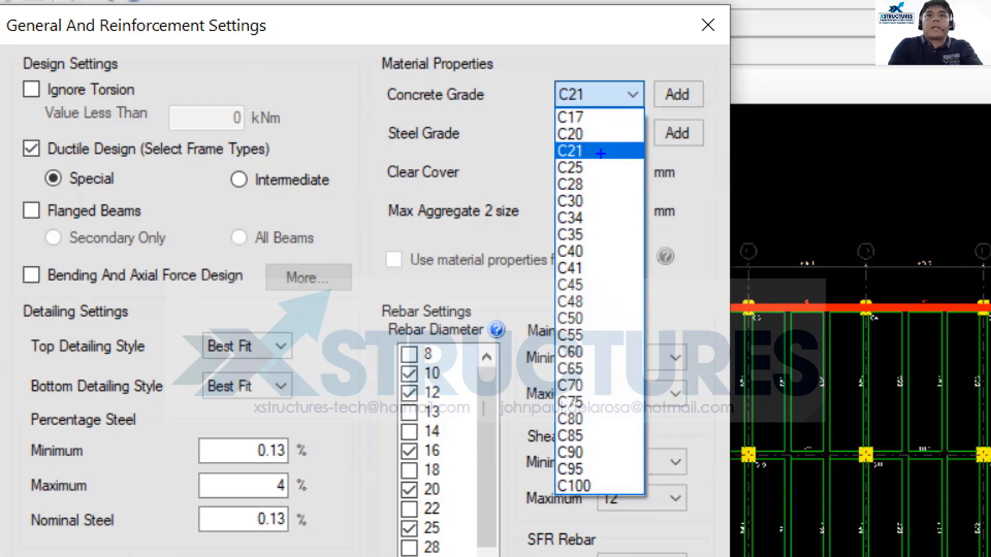
drag(596, 182, 671, 151)
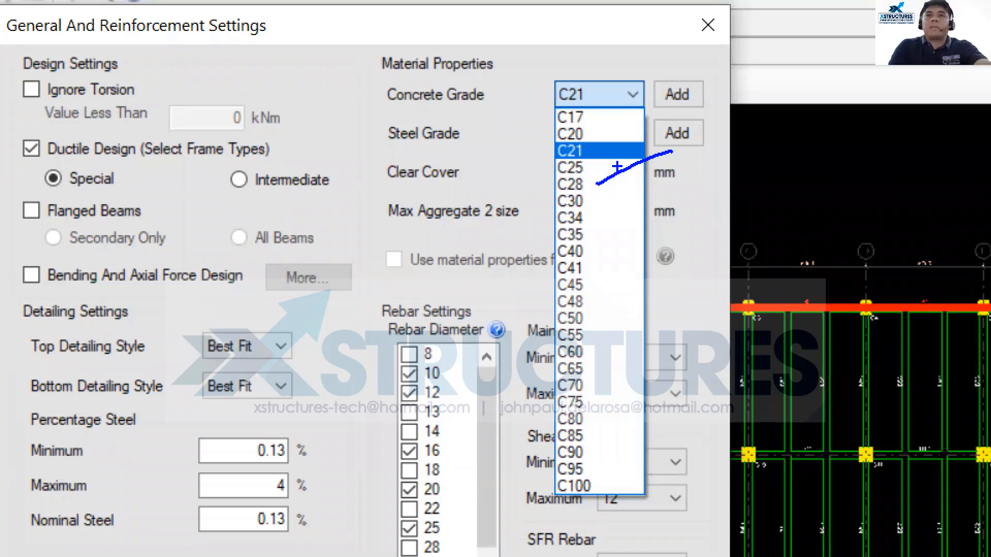
key(Escape)
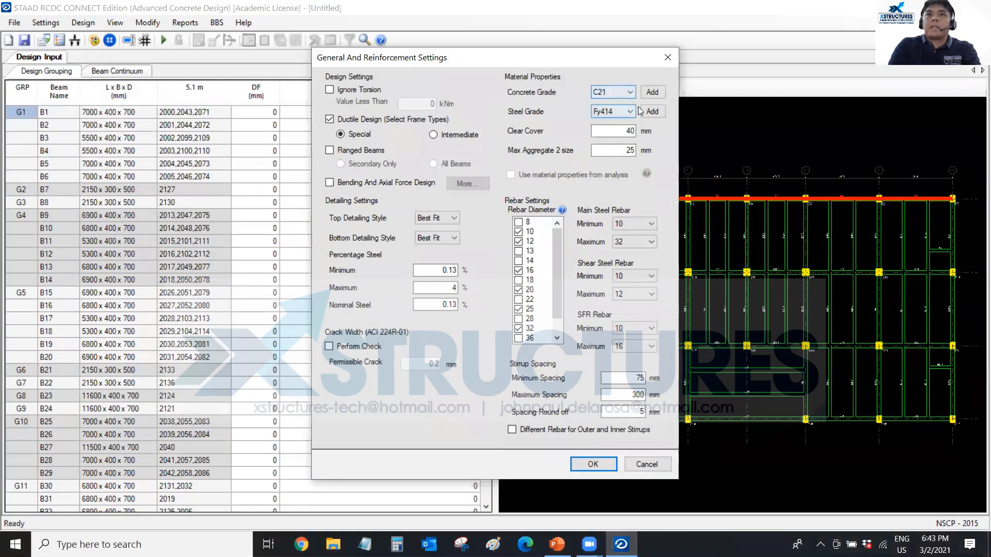
click(652, 92)
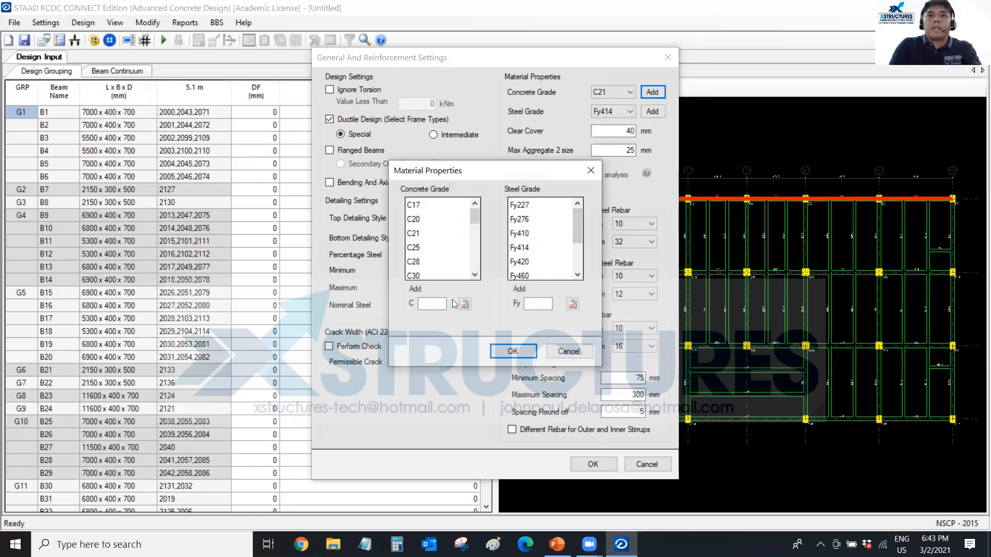
click(568, 352)
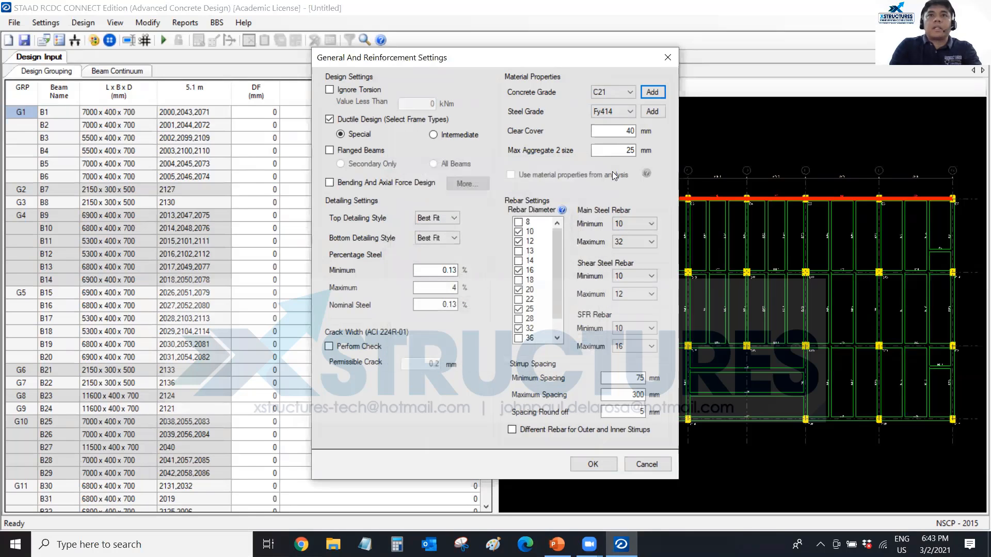
click(629, 113)
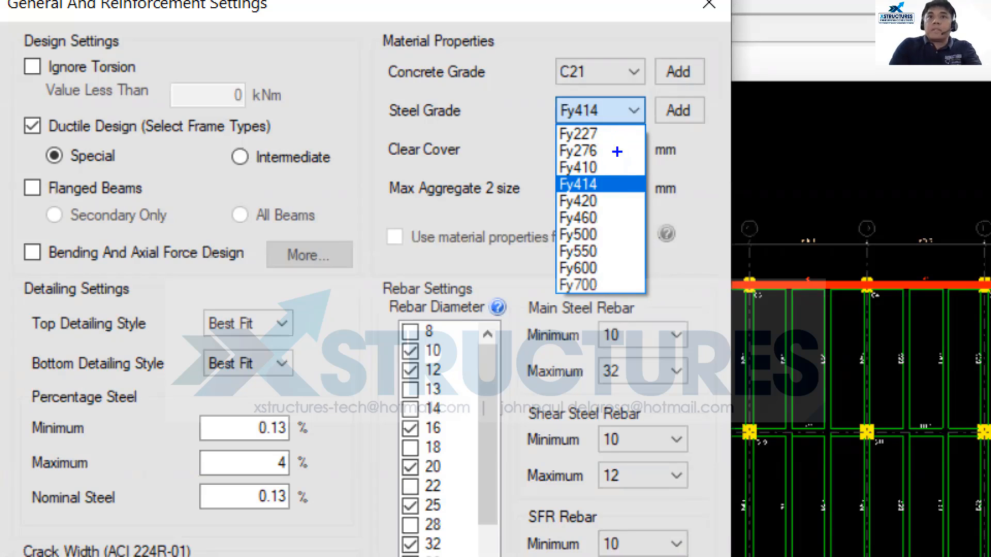
click(604, 183)
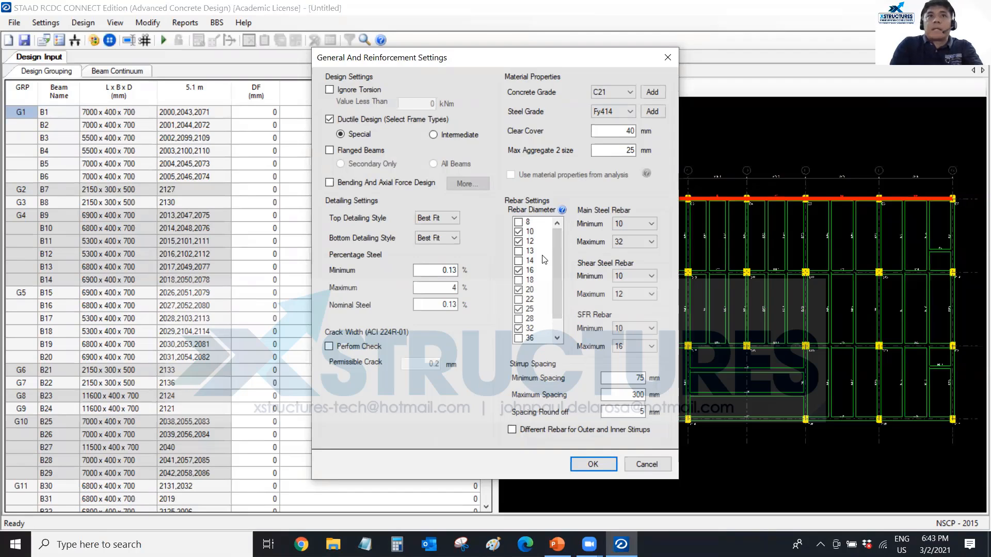
- Set the minimum main steel rebar to 16 and the maximum stirrup spacing to 200 mm, and accept the settings
click(635, 224)
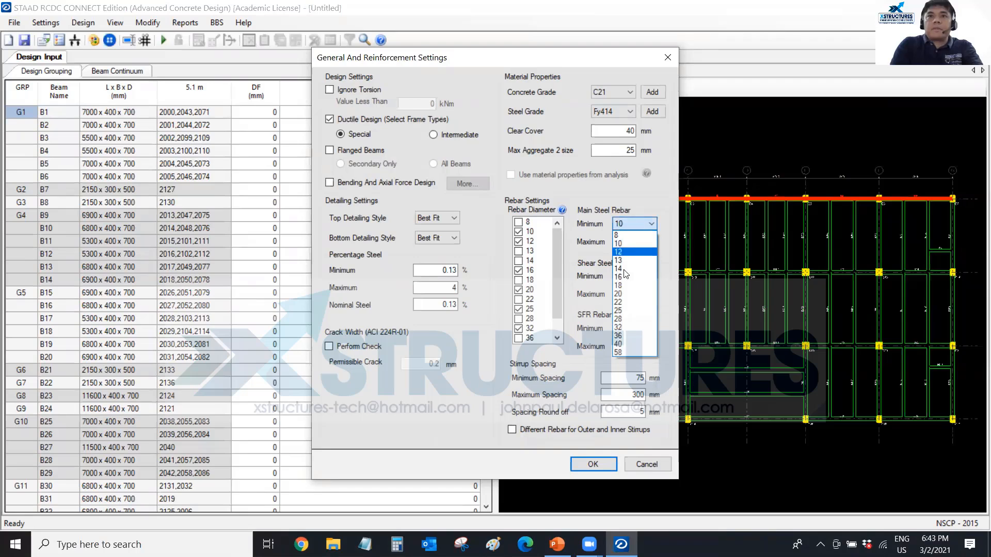
click(623, 277)
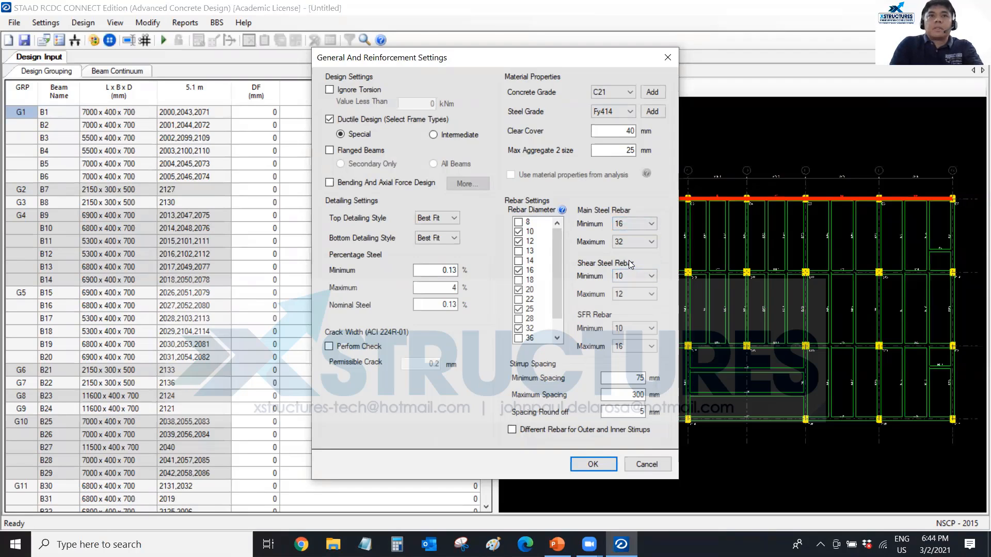
double_click(624, 395)
text(200)
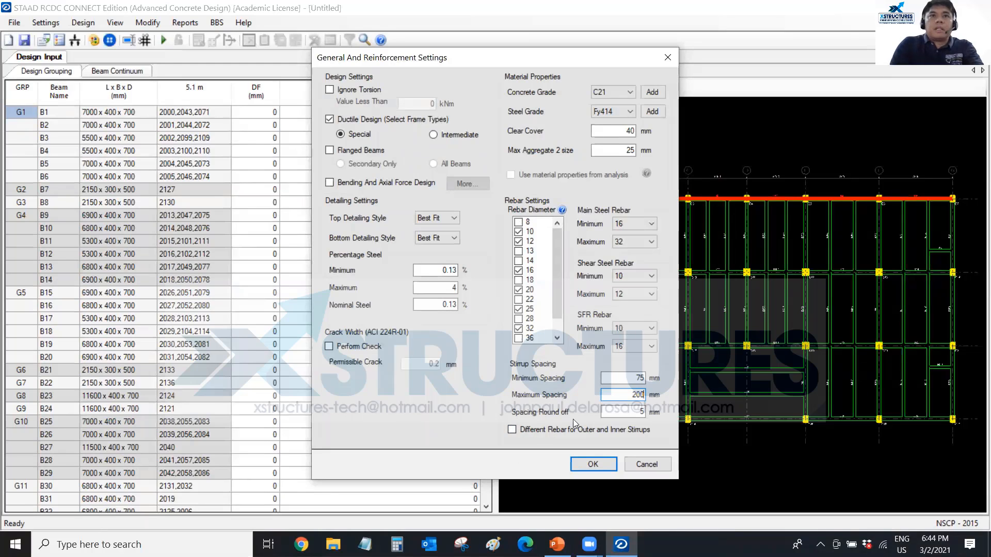
click(599, 466)
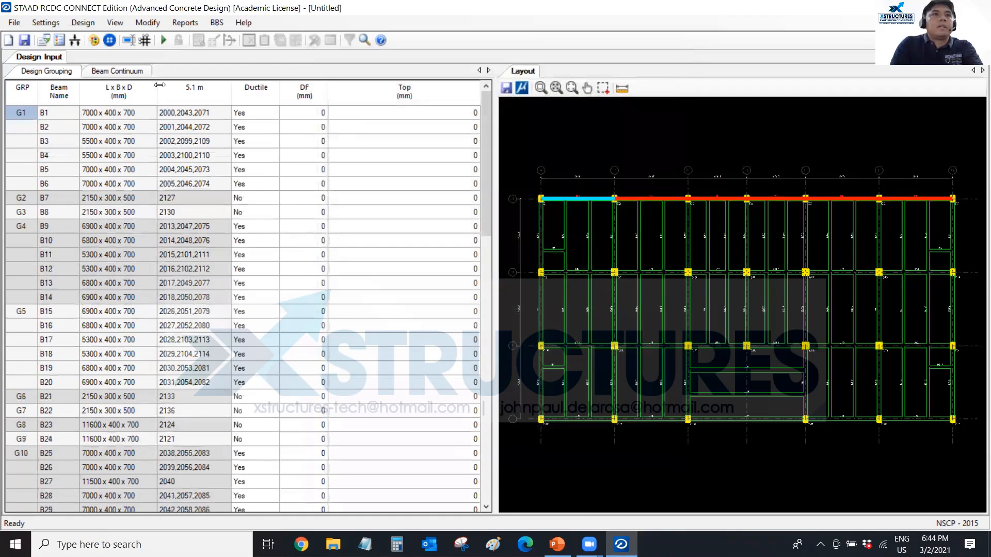
- Run the design of the beams at the 5.1 m level
click(80, 26)
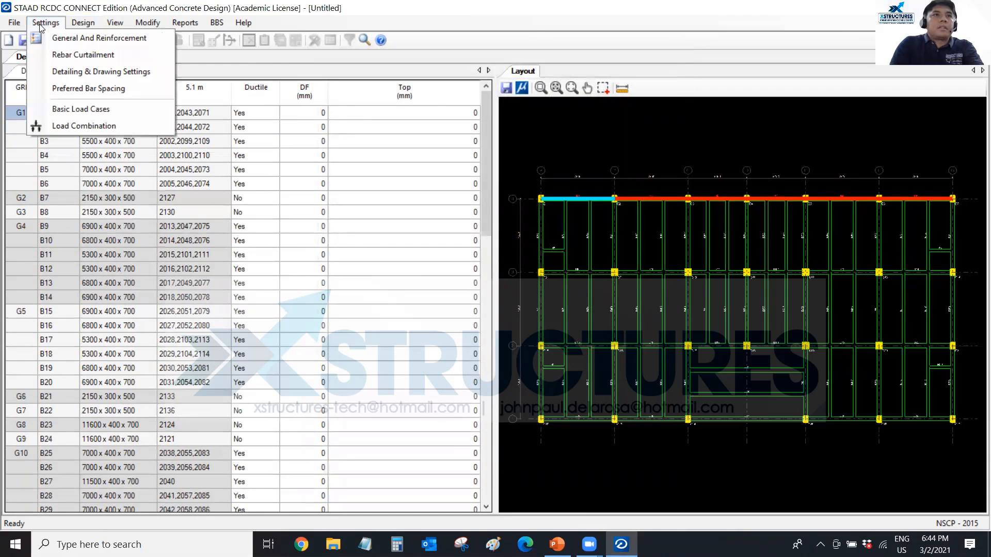
click(95, 37)
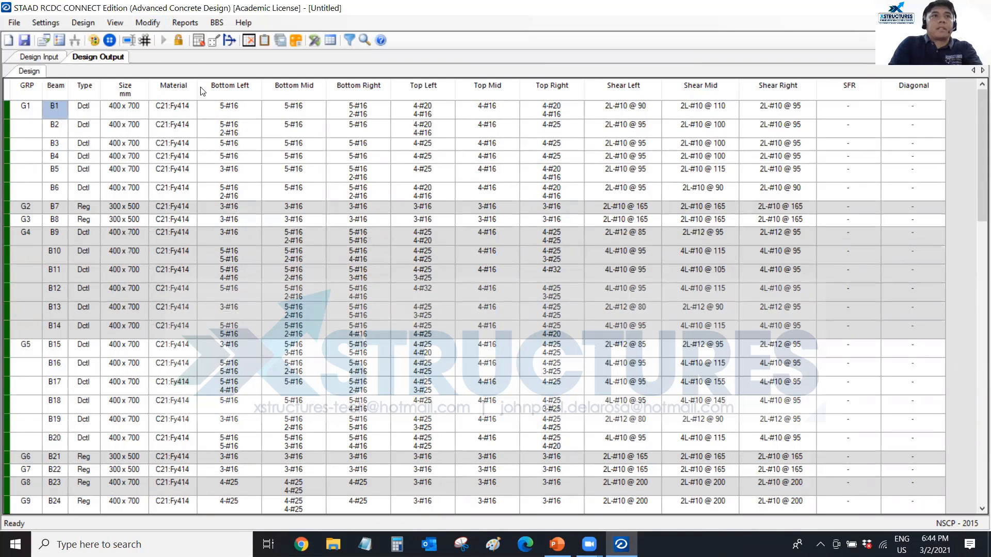
- Generate the Type 1 text schedule with the Group Beams display style and examine the beam reinforcement and stirrups
click(185, 24)
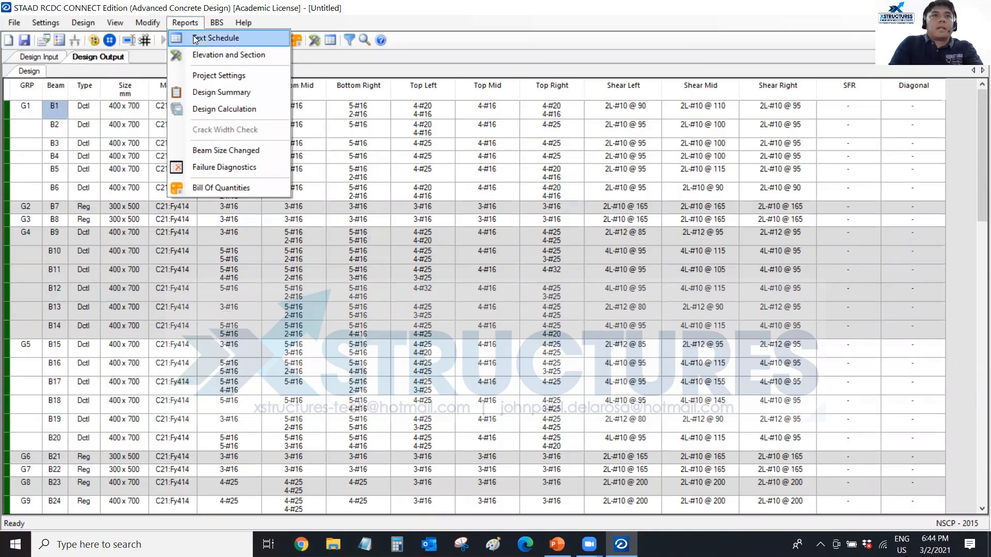
click(209, 38)
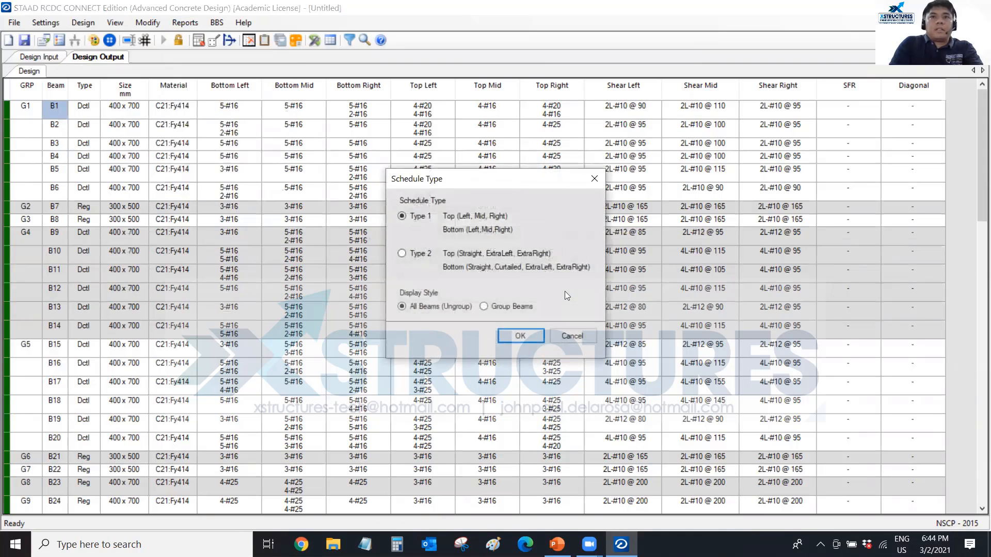
click(490, 308)
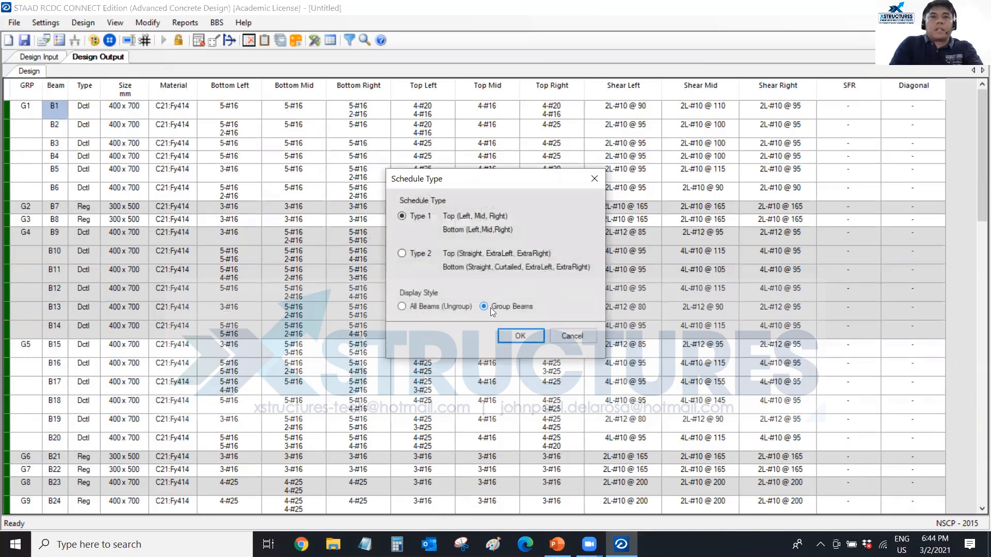
click(518, 335)
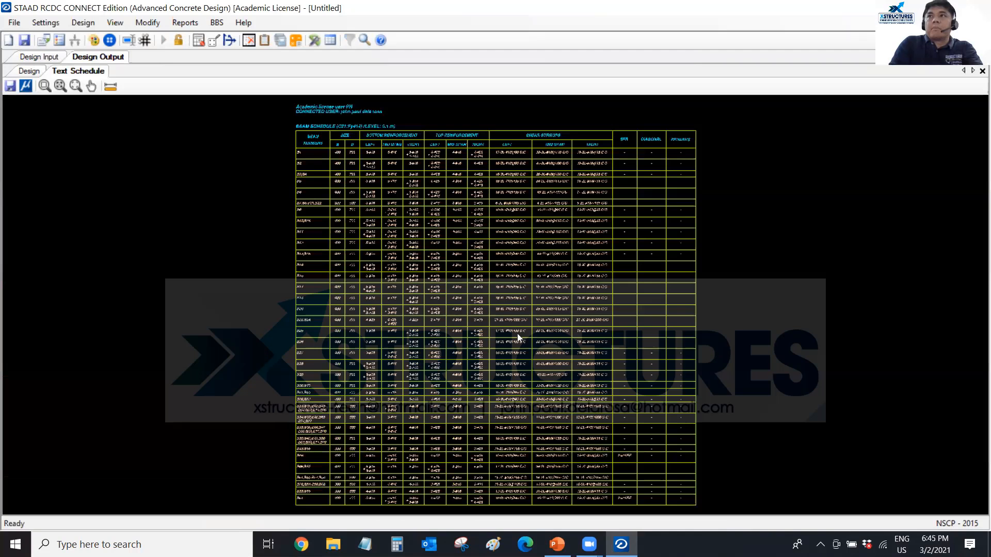
scroll(404, 241, up, 3)
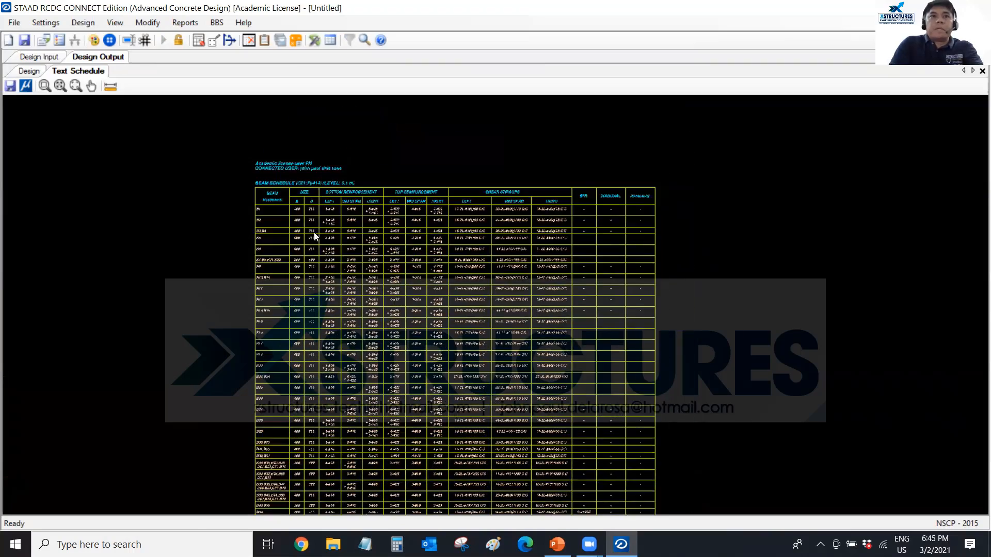
scroll(303, 219, up, 5)
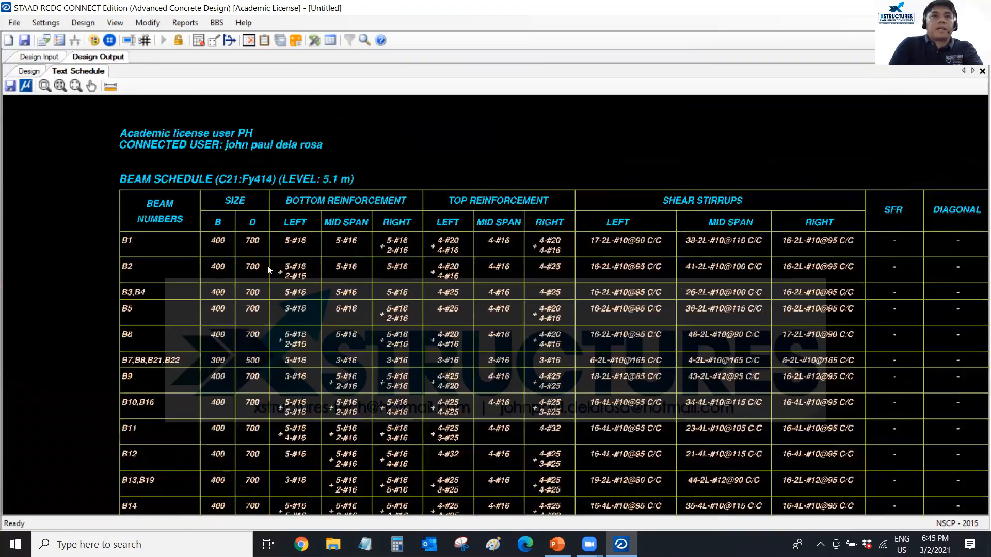
scroll(258, 257, down, 2)
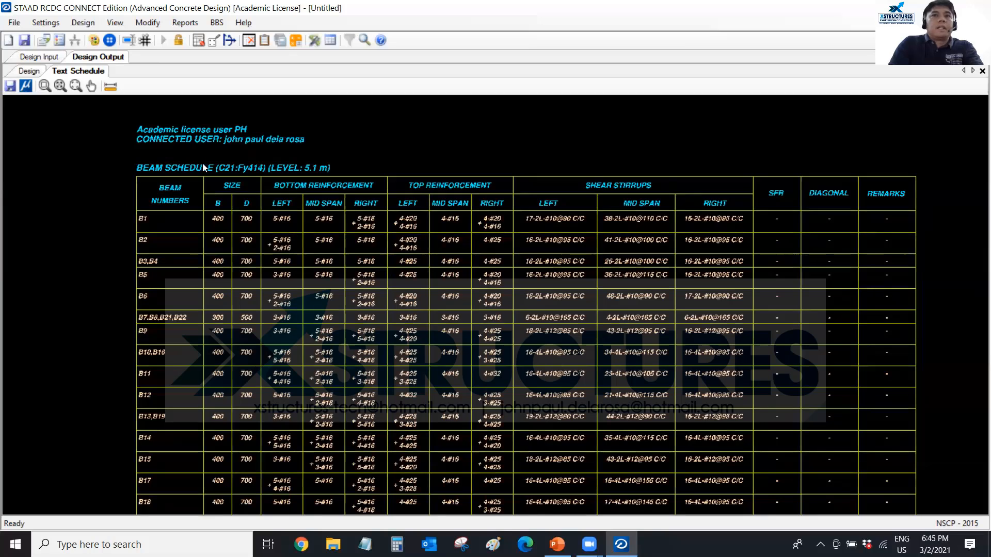
- Return to the design input and view the whole beam layout plan
click(32, 59)
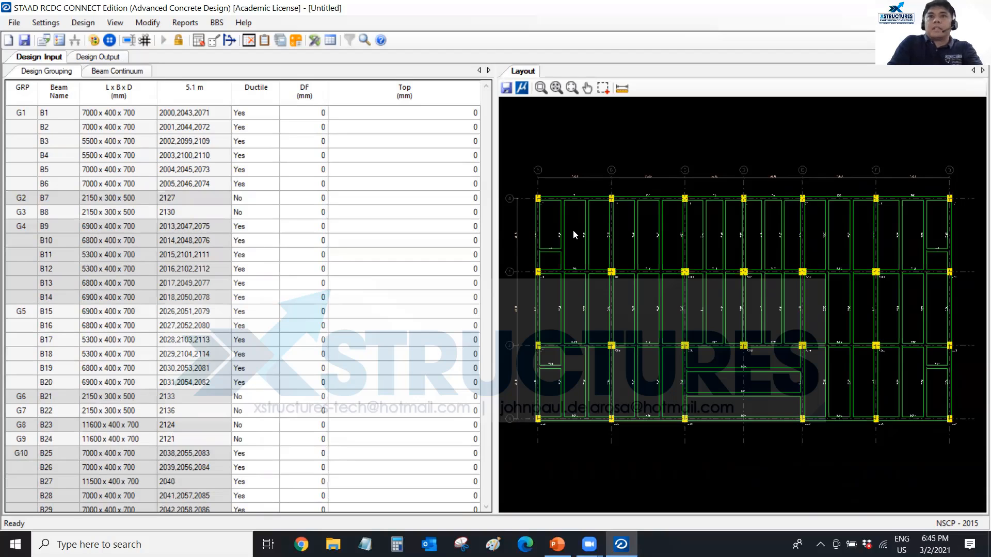
middle_drag(573, 230, 572, 235)
scroll(574, 237, down, 2)
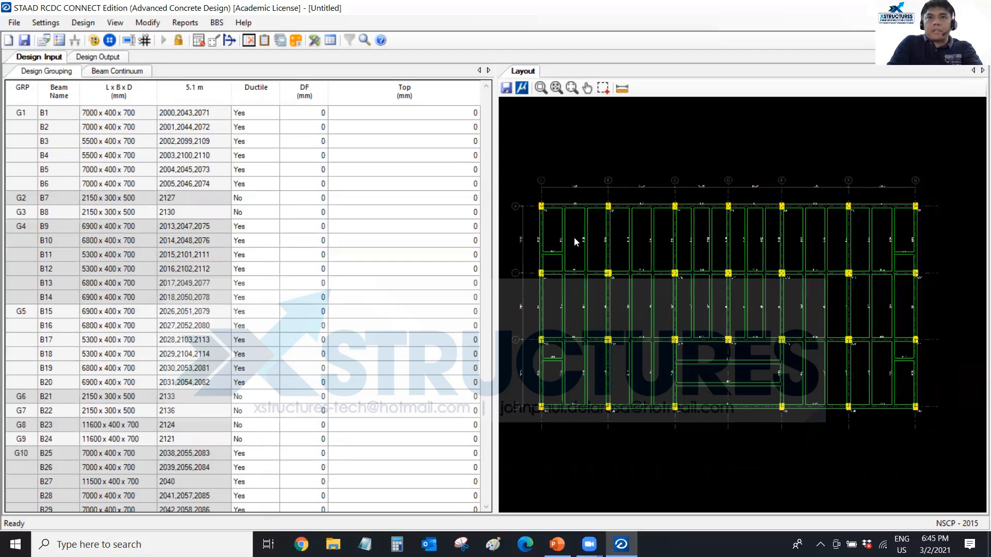
- Generate the design calculation report for beam group G2 (B7)
middle_drag(580, 245, 584, 240)
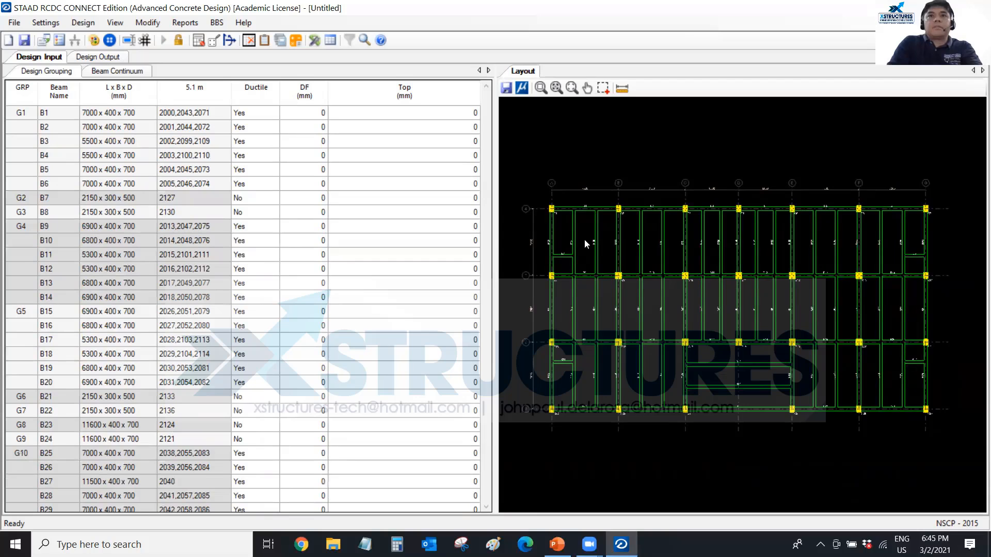
click(185, 22)
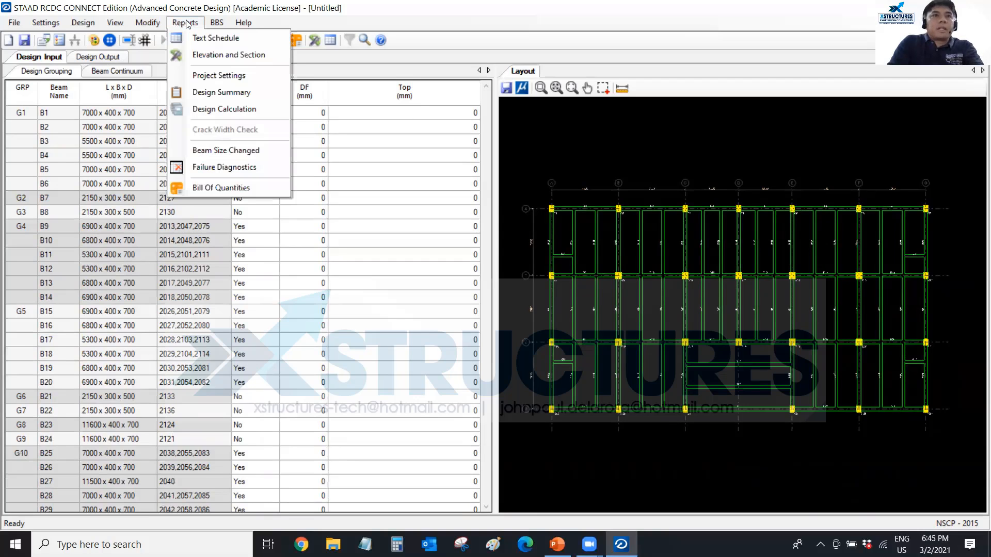
click(204, 109)
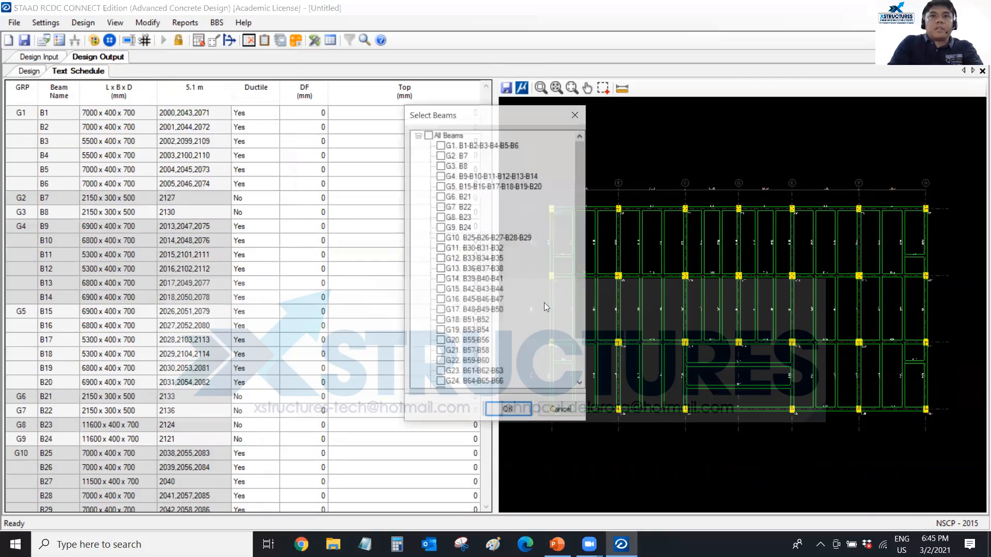
click(440, 155)
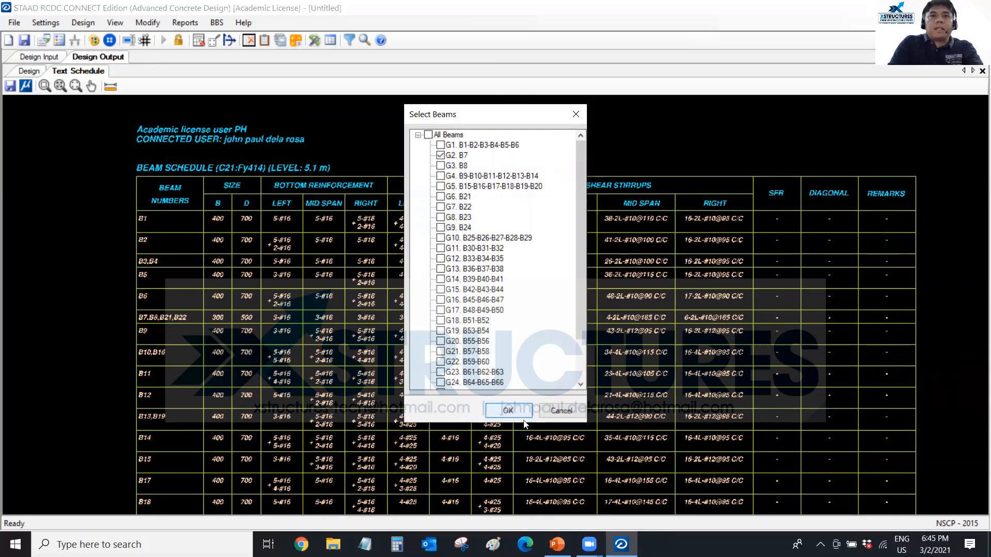
click(509, 411)
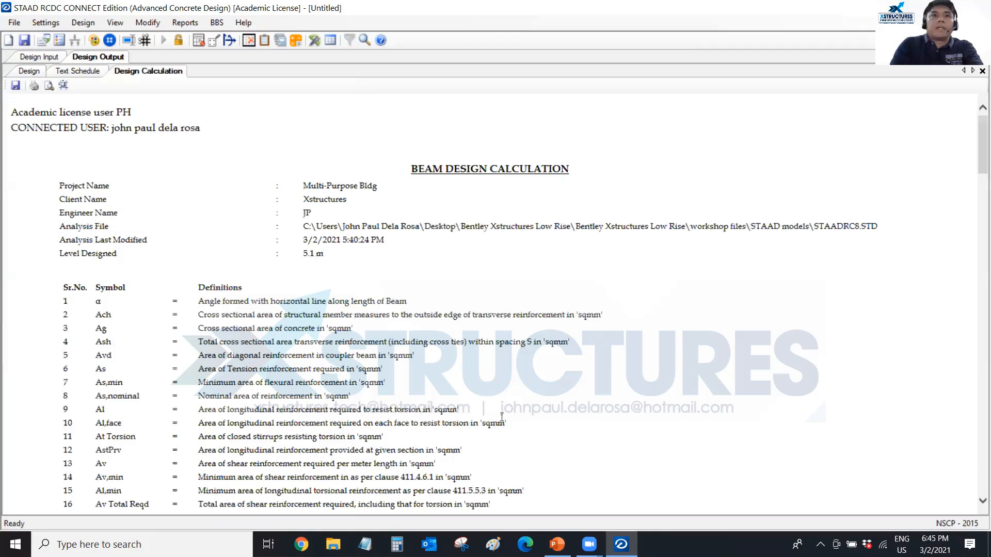
- Examine the calculation report's symbol definitions and its NSCP - 2015 code references, including the clauses for Ptmax
scroll(214, 342, down, 10)
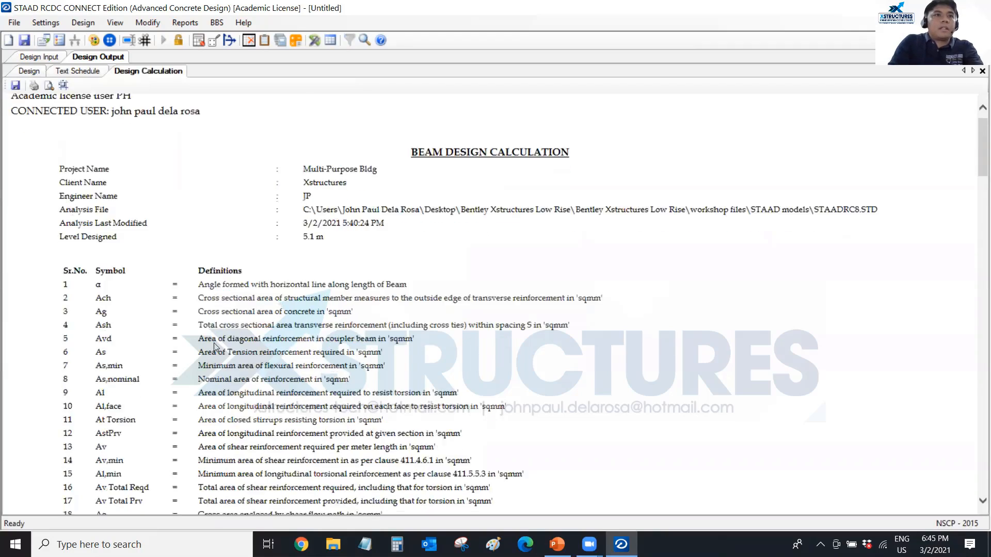
scroll(214, 342, down, 8)
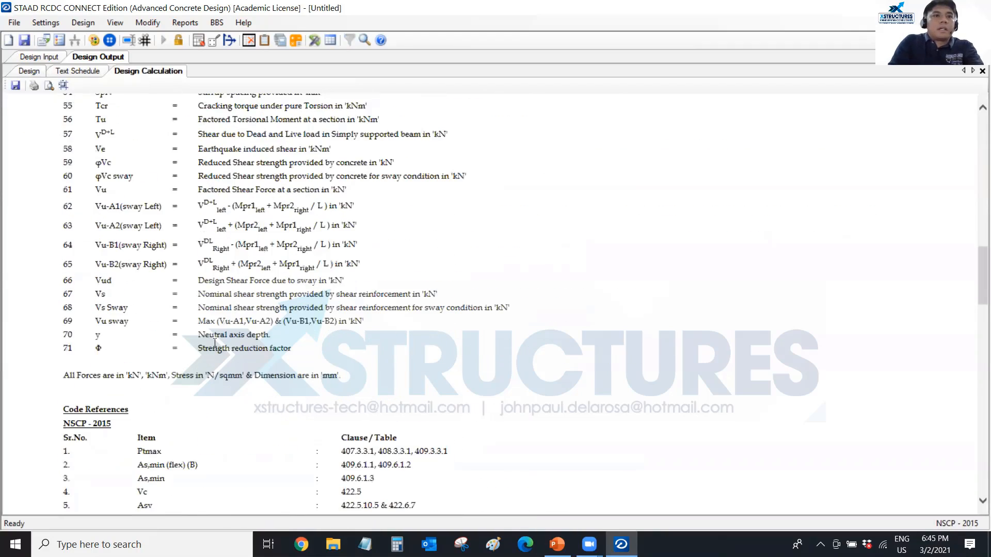
scroll(214, 343, down, 3)
ctrl+scroll(95, 393, up, 2)
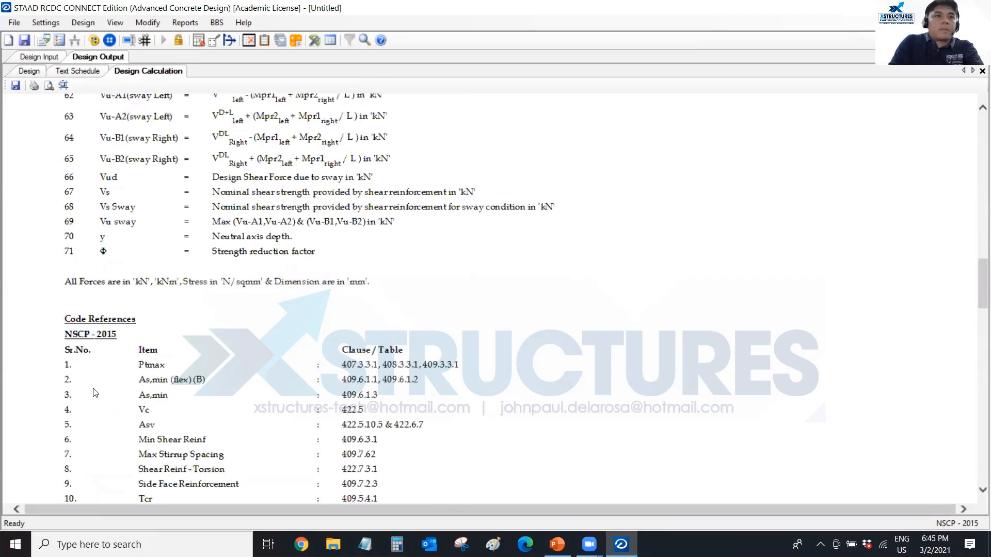
scroll(93, 382, down, 3)
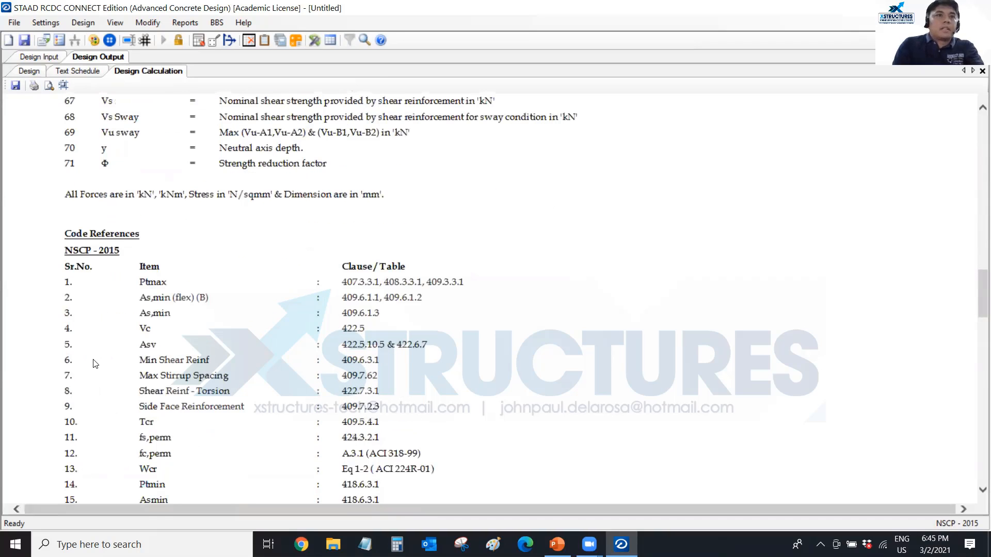
scroll(126, 324, down, 3)
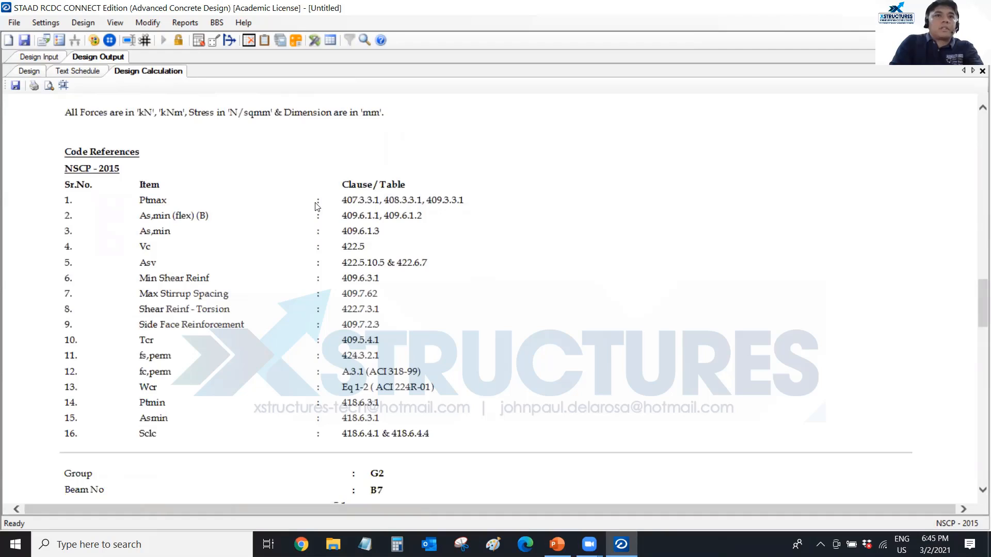
drag(342, 200, 462, 200)
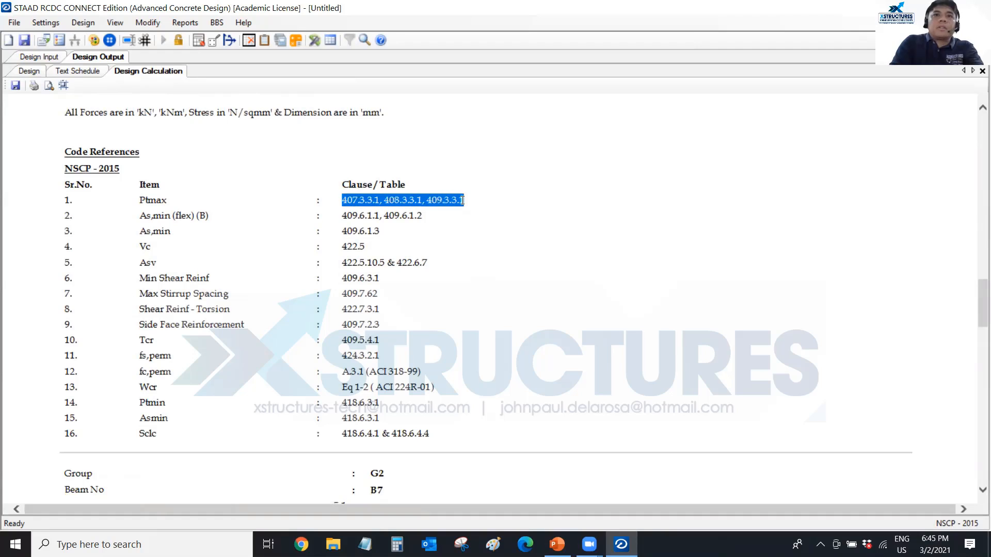
click(365, 215)
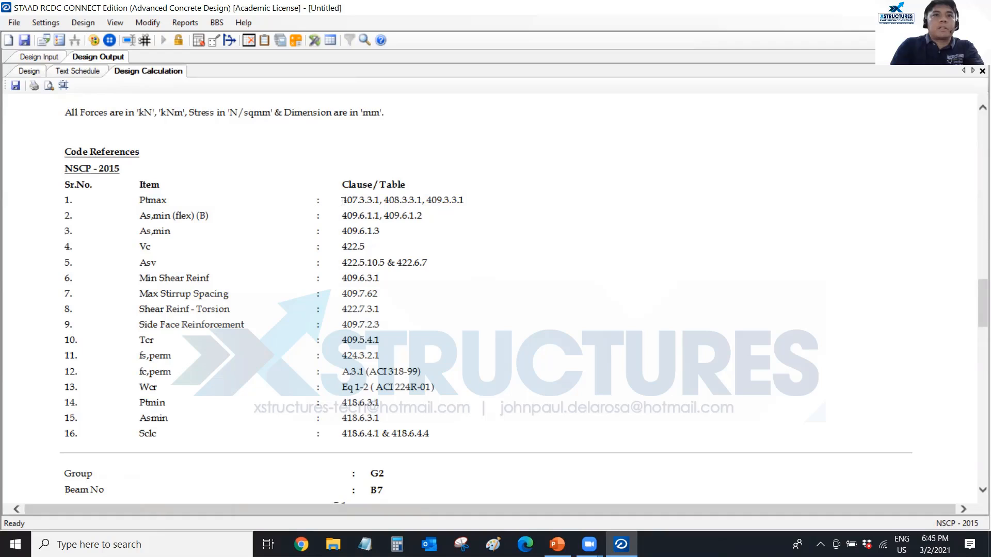
drag(342, 200, 460, 200)
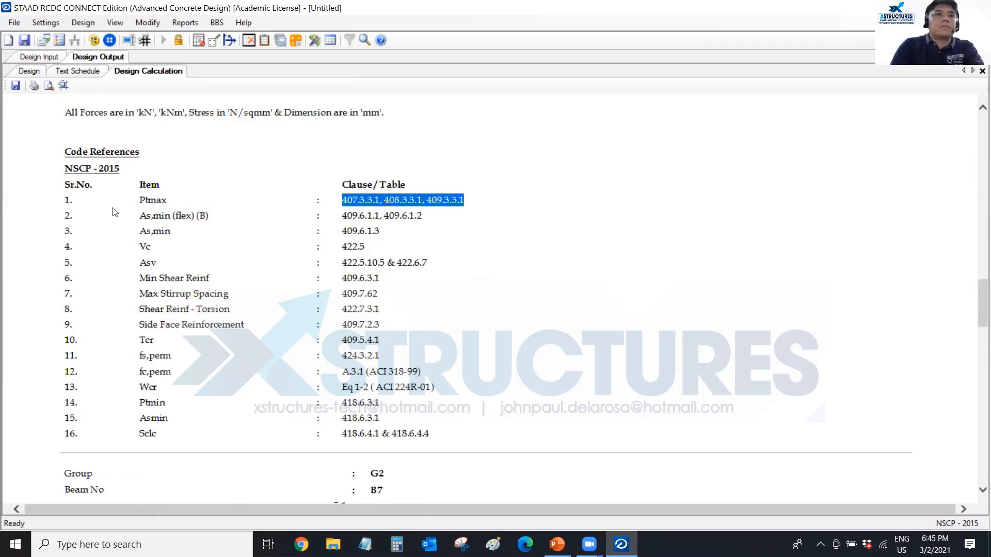
click(148, 203)
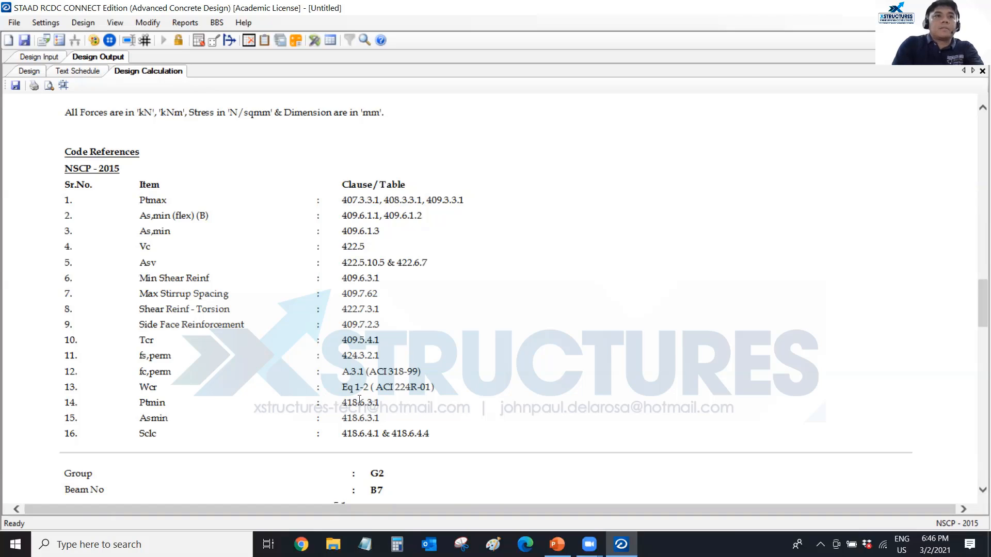
- Examine beam B7's design data, longitudinal and transverse reinforcement, maximum spacing criteria and skin reinforcement check
scroll(360, 399, down, 7)
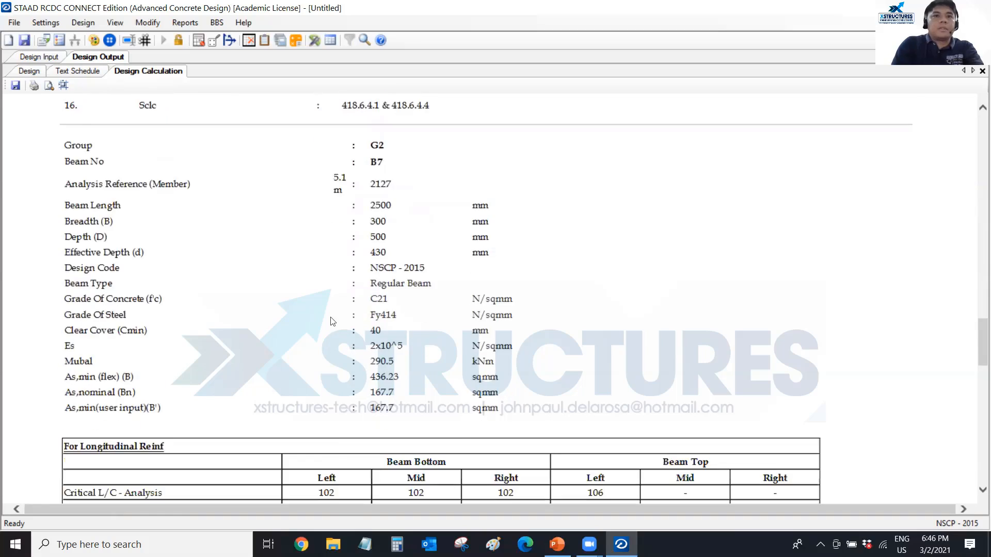
scroll(331, 320, down, 12)
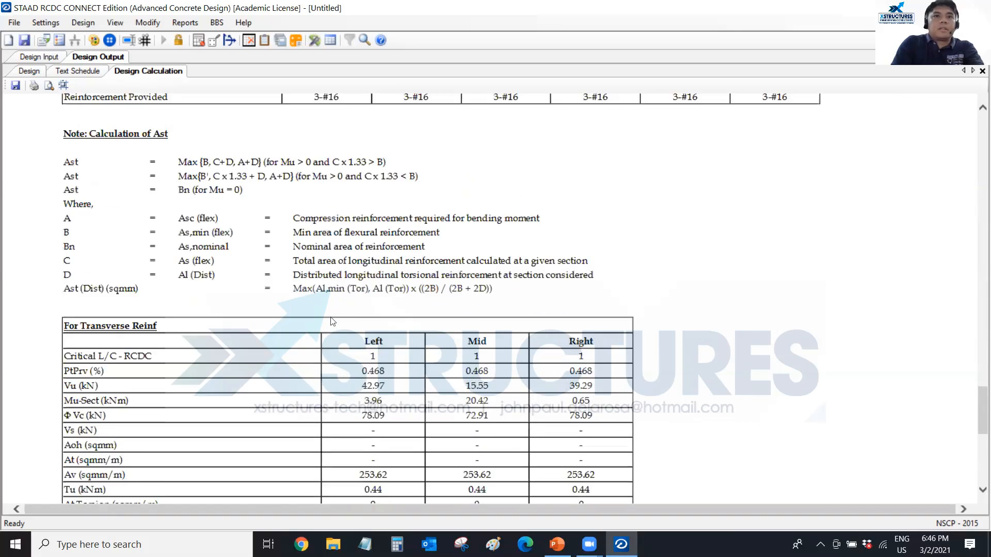
scroll(330, 321, down, 8)
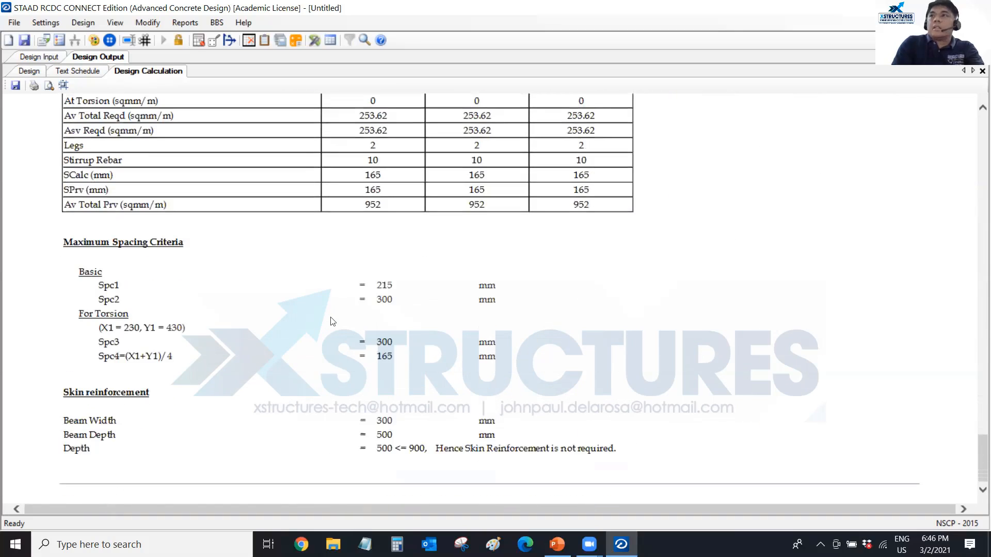
scroll(330, 321, up, 20)
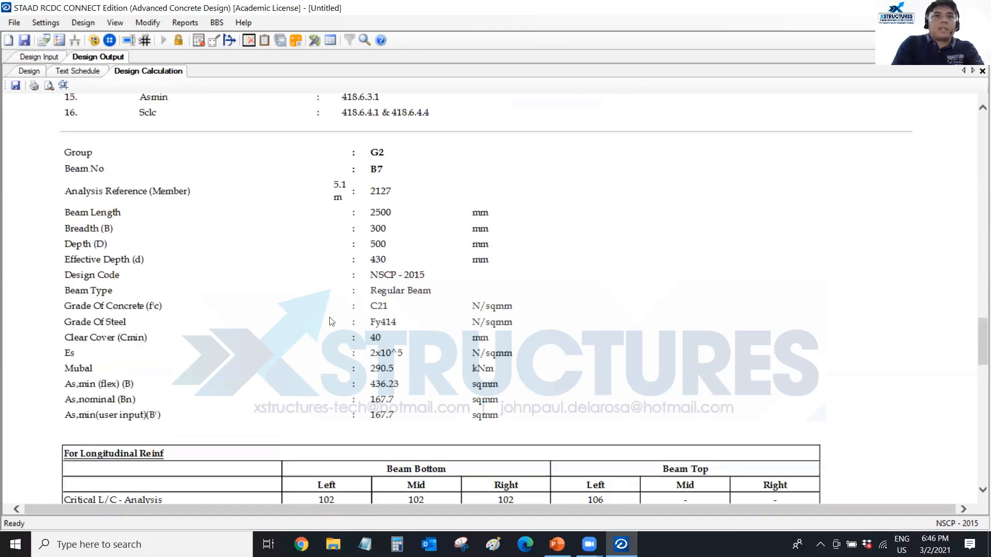
scroll(331, 321, up, 2)
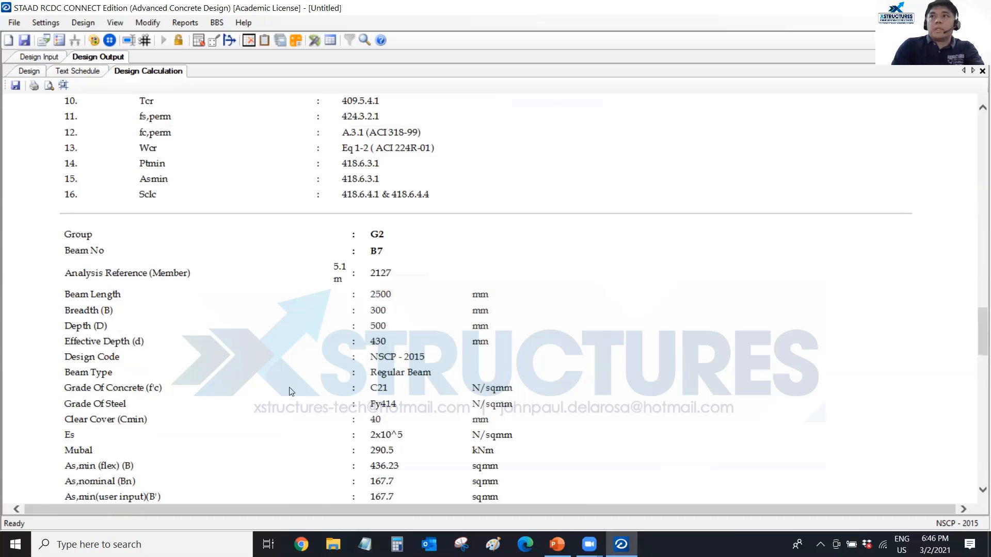
scroll(288, 388, up, 1)
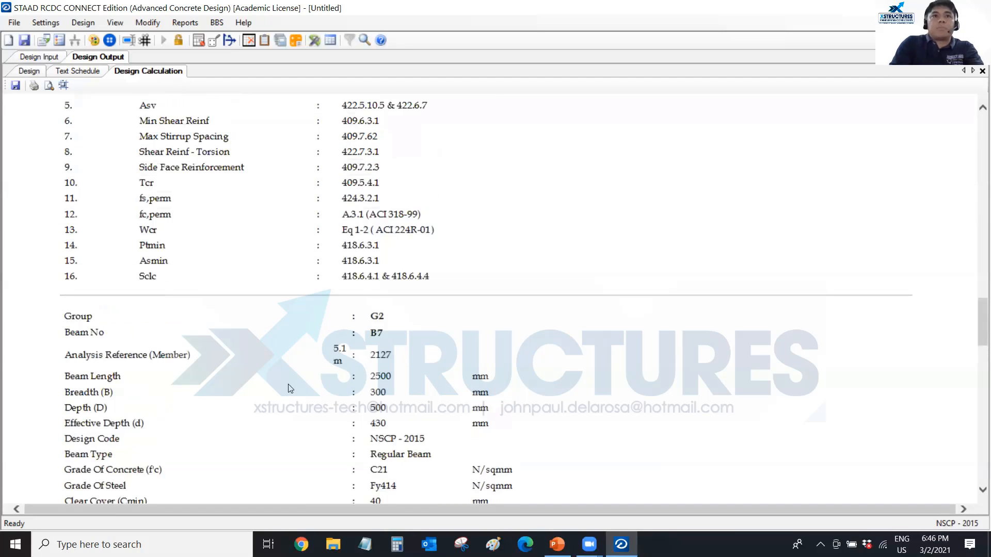
scroll(285, 379, up, 2)
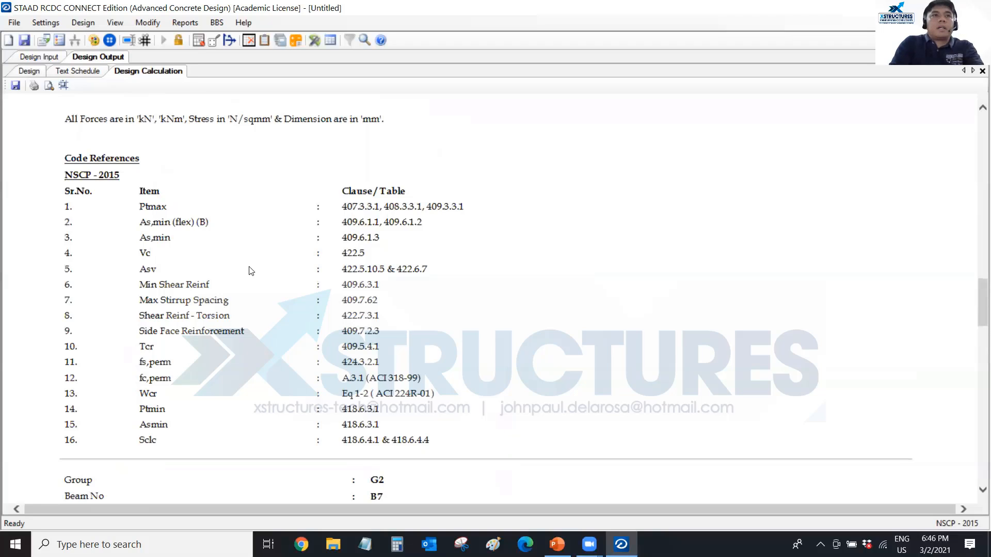
- Return to the design input's beam layout and close the beam project, saving its changes
click(43, 59)
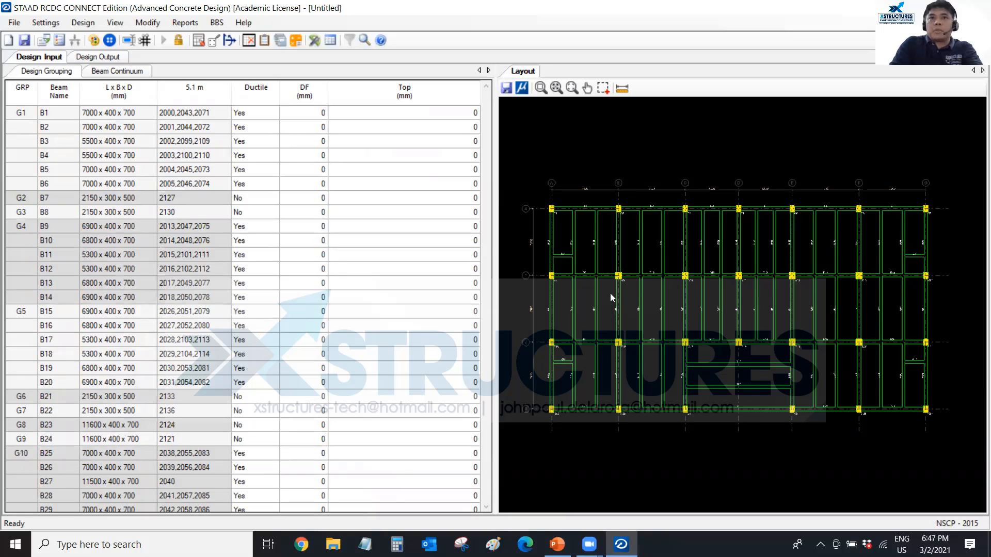
scroll(609, 294, up, 1)
scroll(609, 294, up, 1)
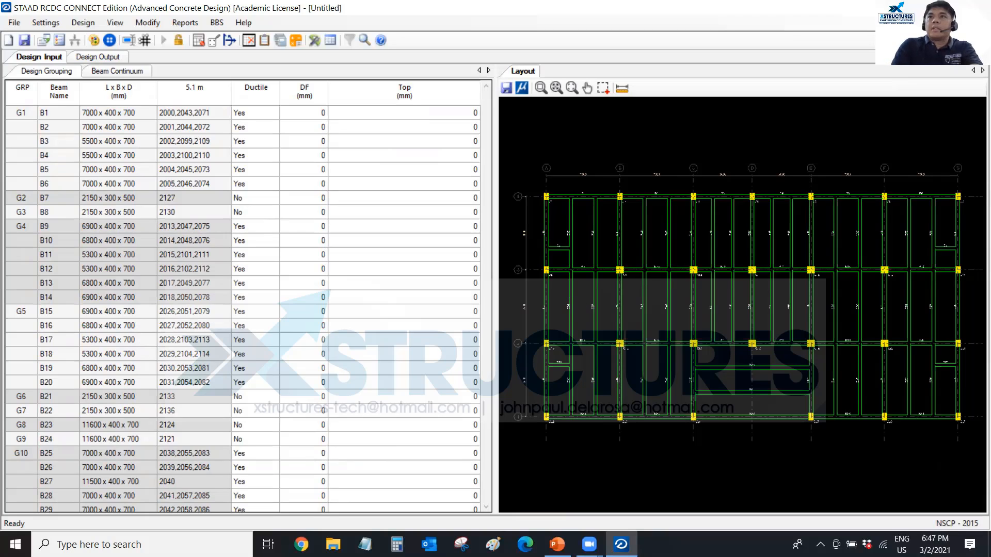
click(978, 8)
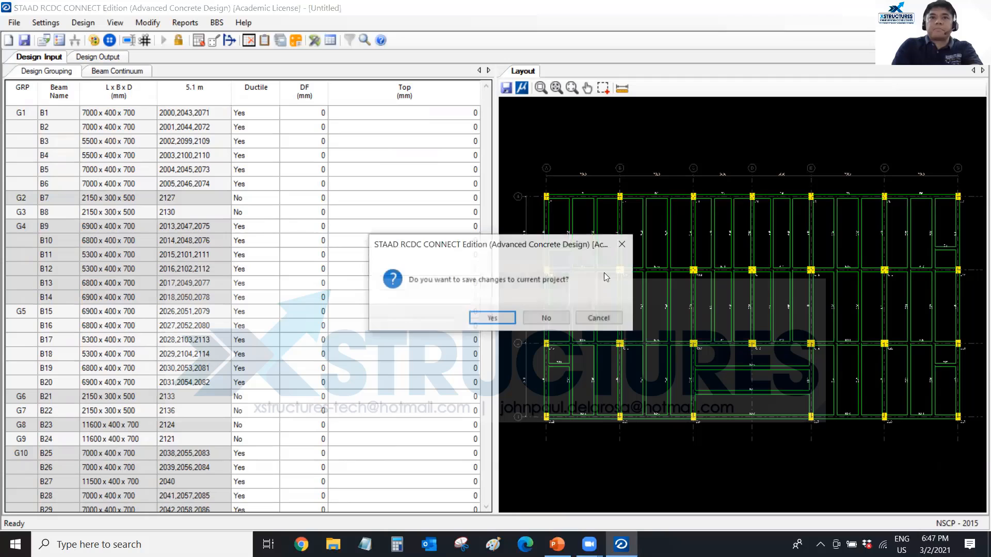
click(479, 319)
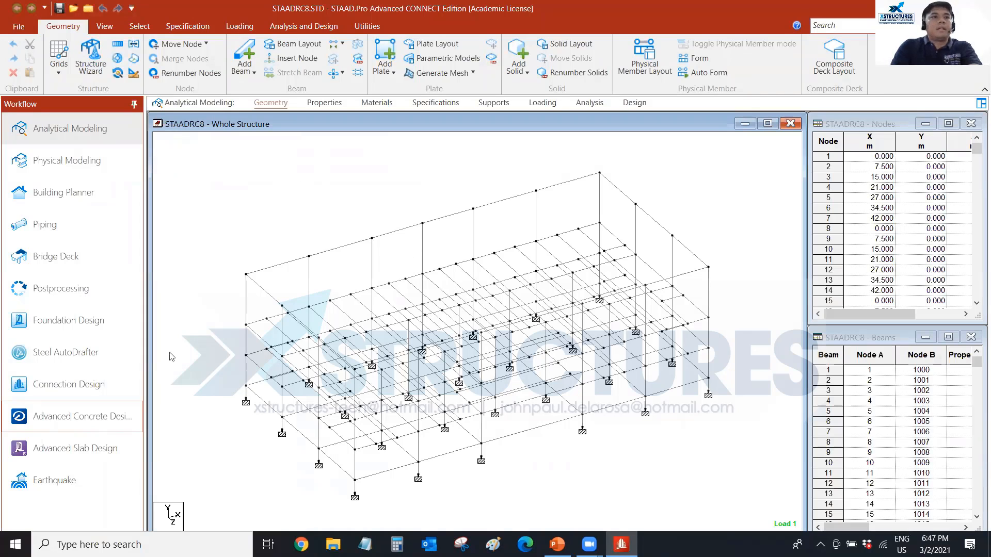
- Start Advanced Concrete Design again from the STAAD.Pro model and set the new project's design code to NSCP - 2015
click(76, 422)
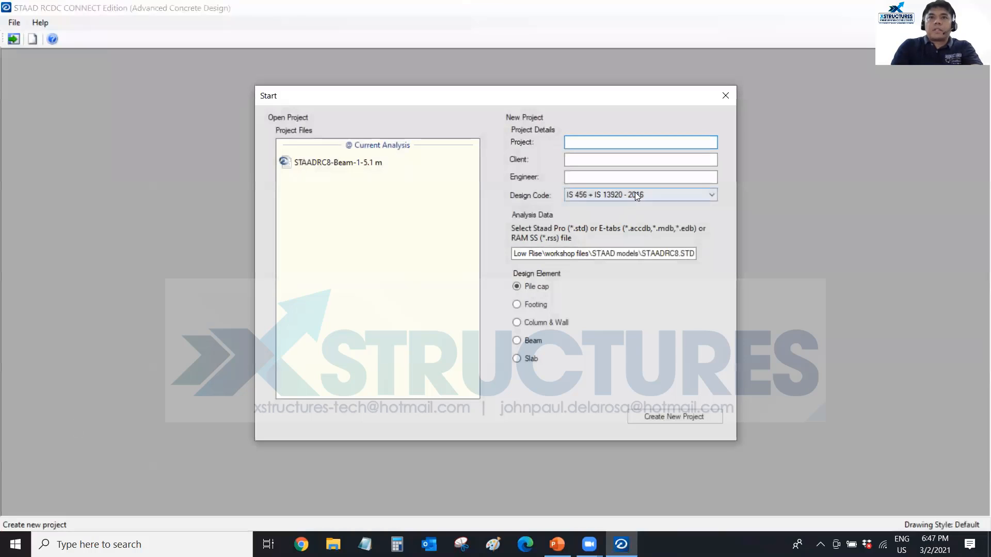
click(634, 194)
click(591, 309)
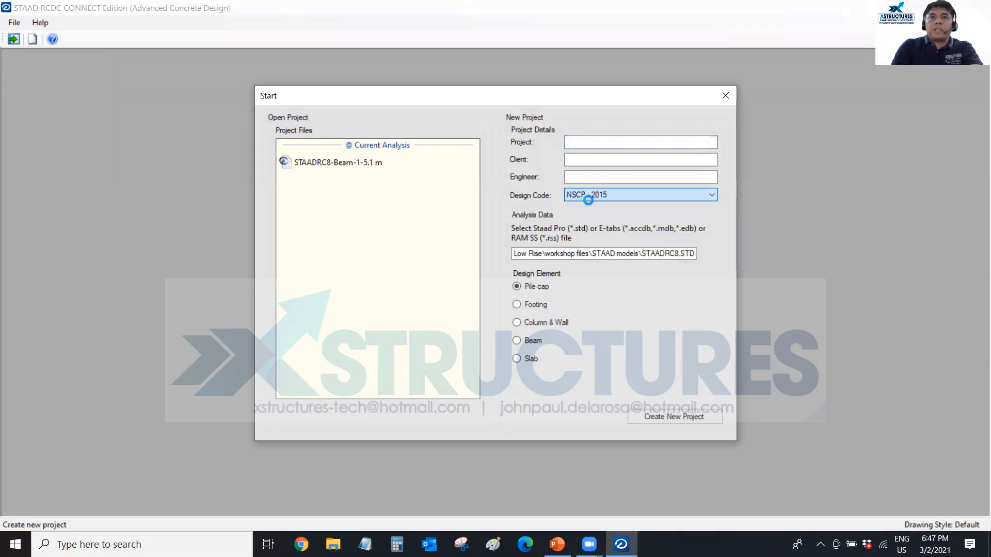
- Enter Multi-Purpose Bldg as the new project's name and Xstructures as its client
click(586, 144)
text(Mu)
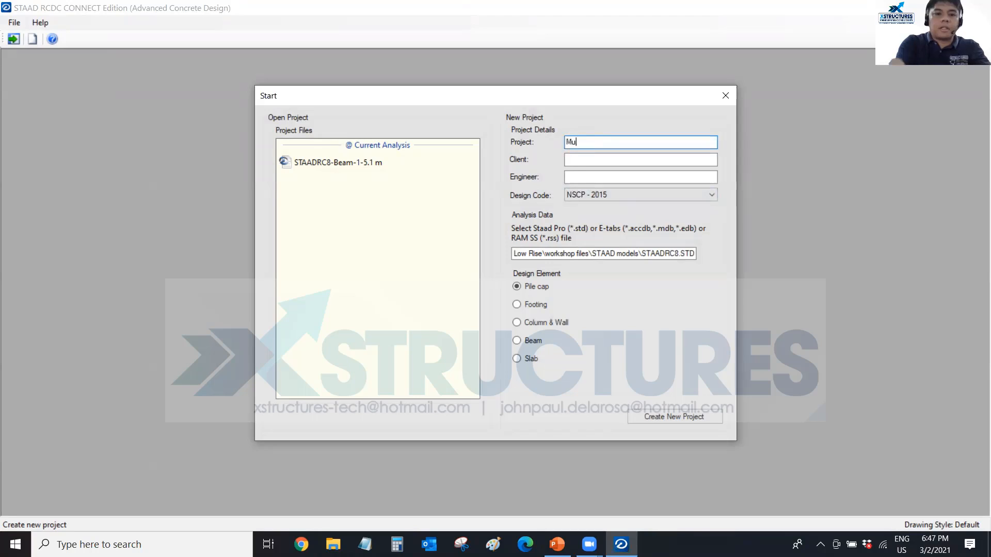
text(lti=Pu)
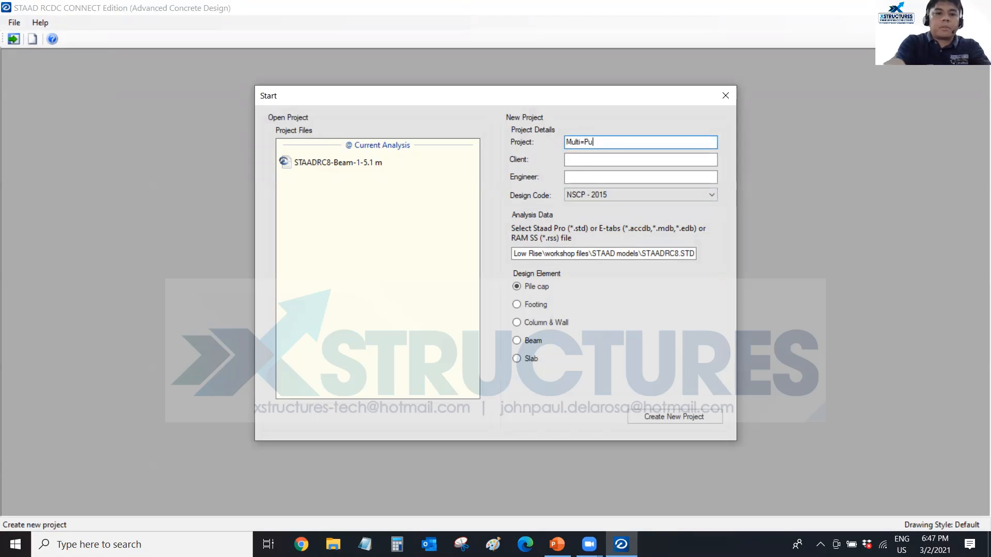
text(rp)
key(BackSpace)
key(BackSpace)
key(BackSpace)
key(BackSpace)
key(BackSpace)
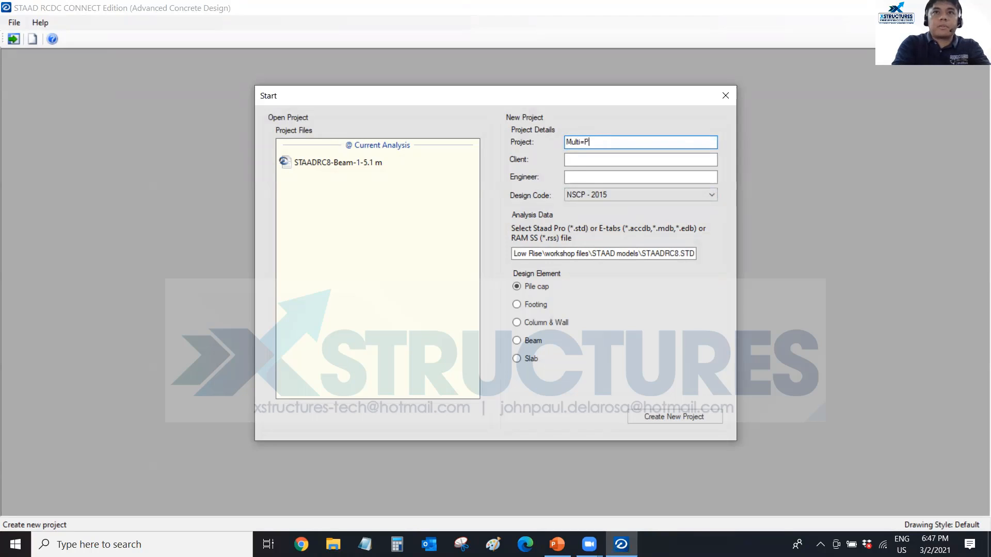
text(-)
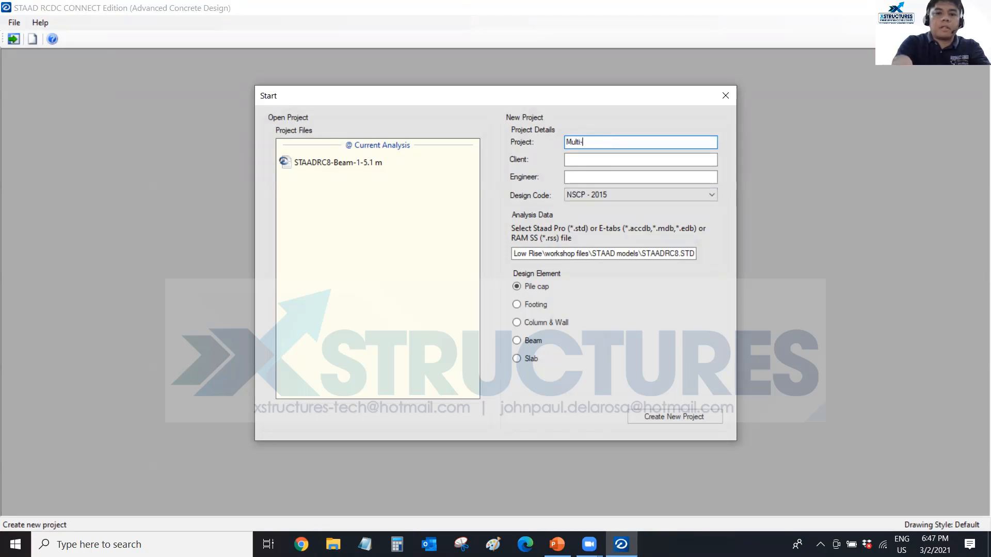
text(Purpose)
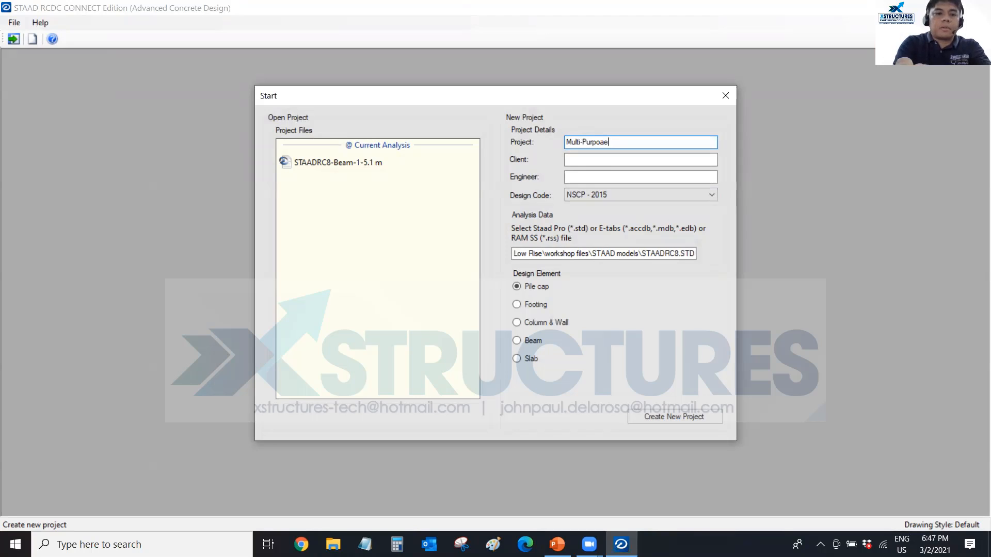
key(BackSpace)
key(BackSpace)
text(se Bldg)
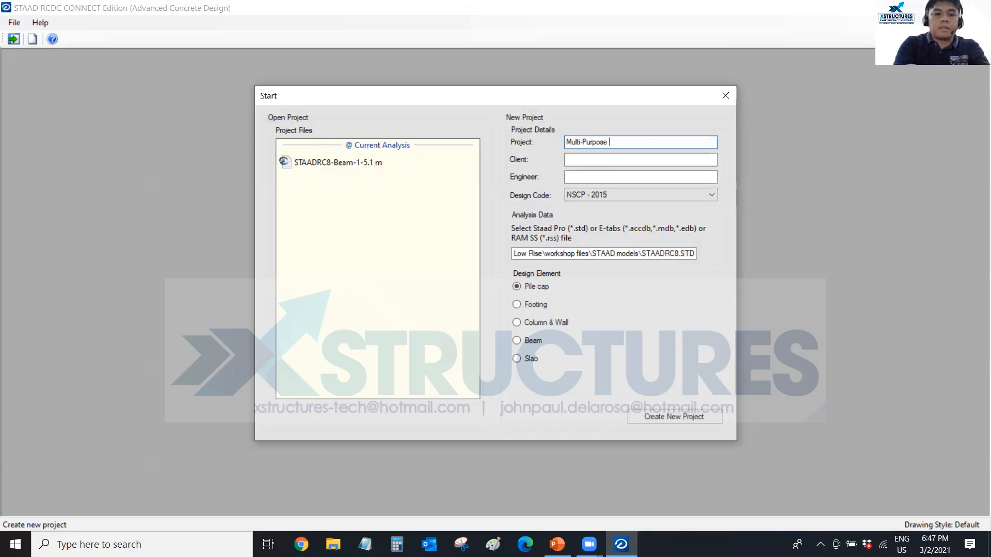
click(565, 163)
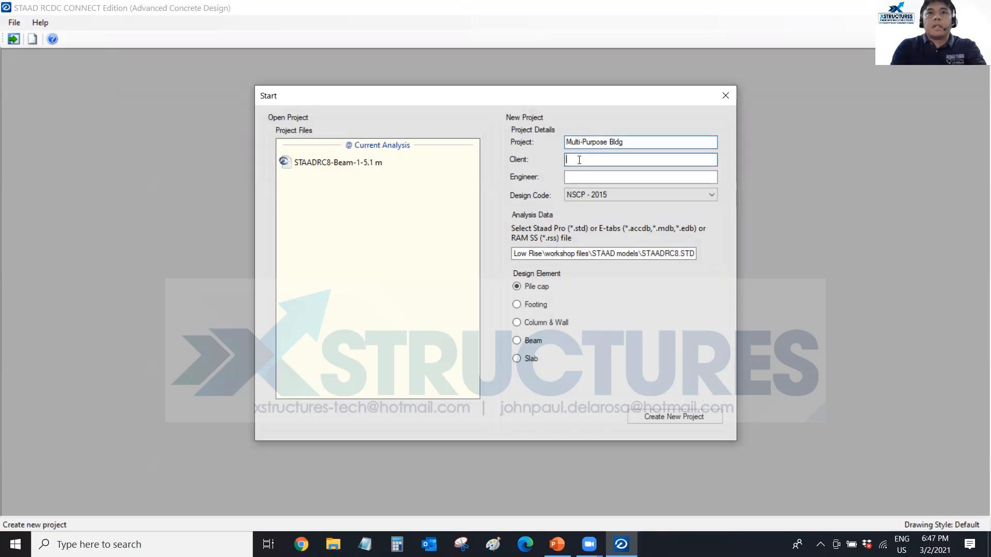
text(Xstructures)
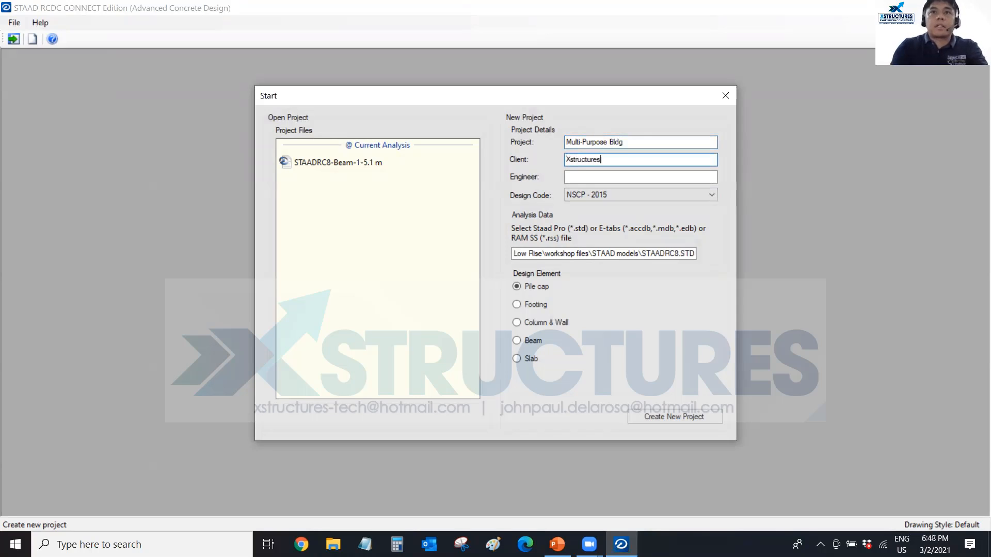
- Enter the engineer's name, choose Column & Wall as the design element, and create the new project
click(582, 176)
text(JP)
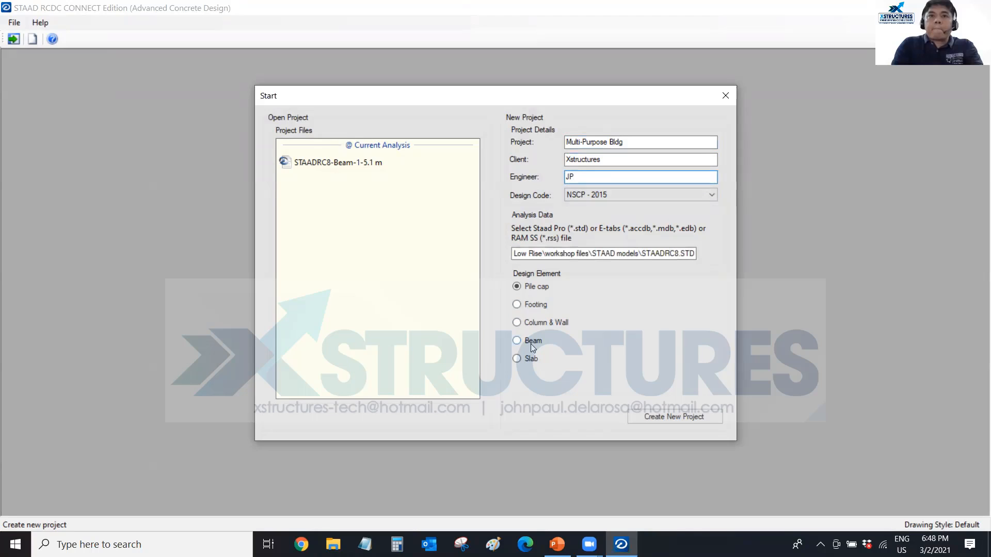
click(516, 320)
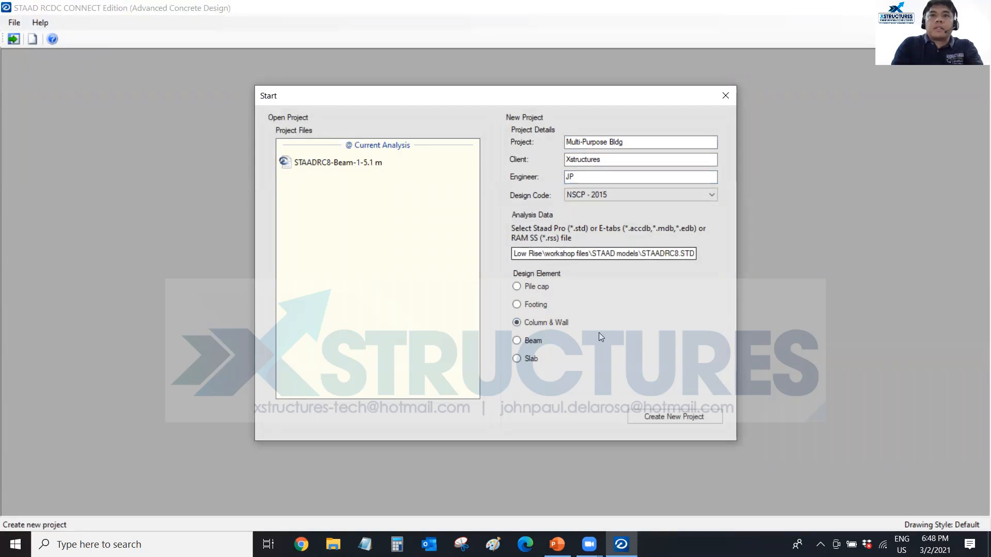
click(683, 416)
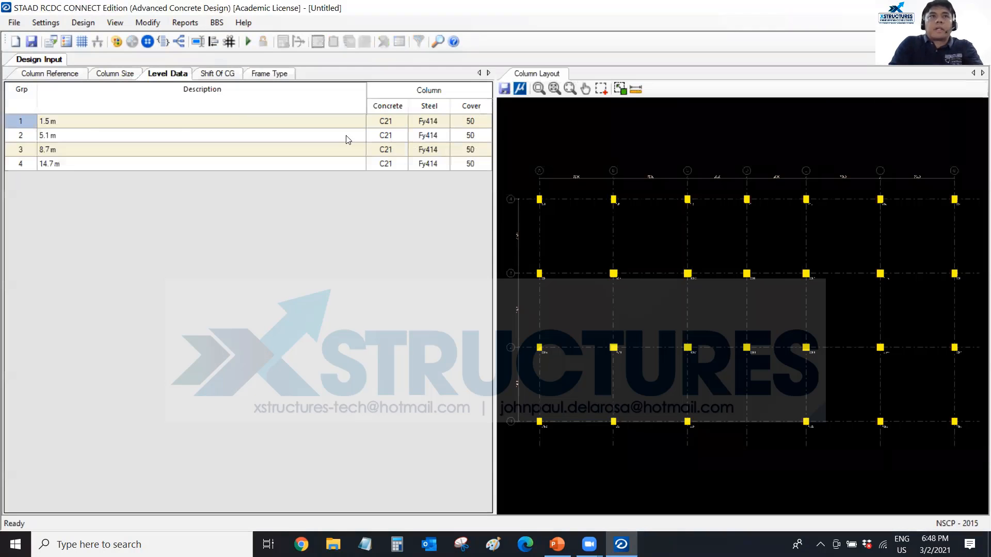
- In the basic load cases, assign Earthquake X to load case EX and Earthquake Z to load case EZ
click(41, 22)
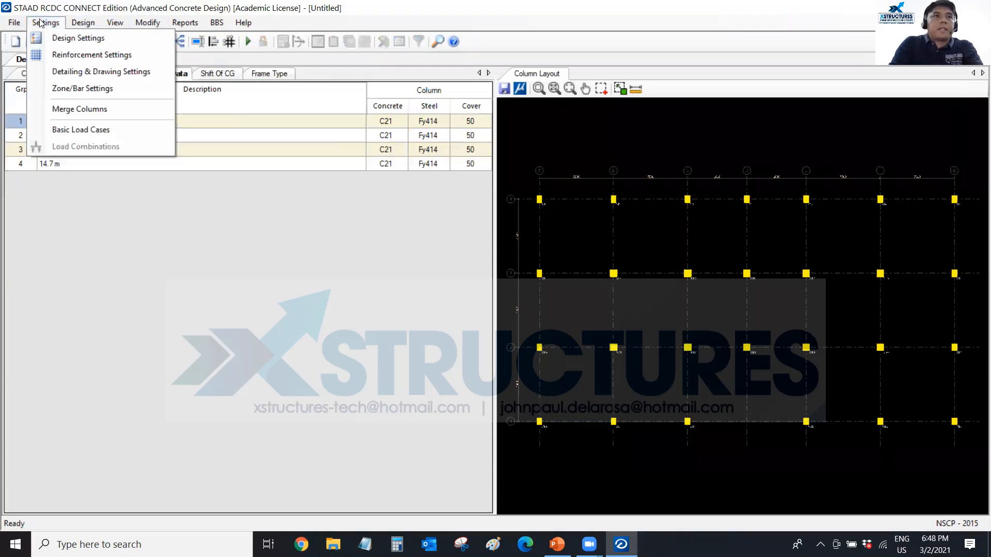
click(87, 127)
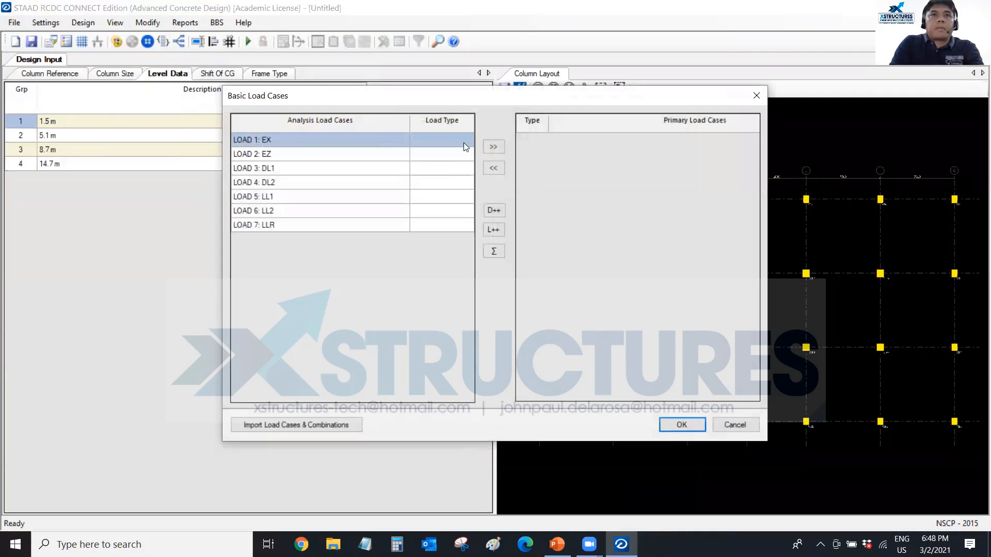
click(460, 141)
click(467, 140)
click(452, 177)
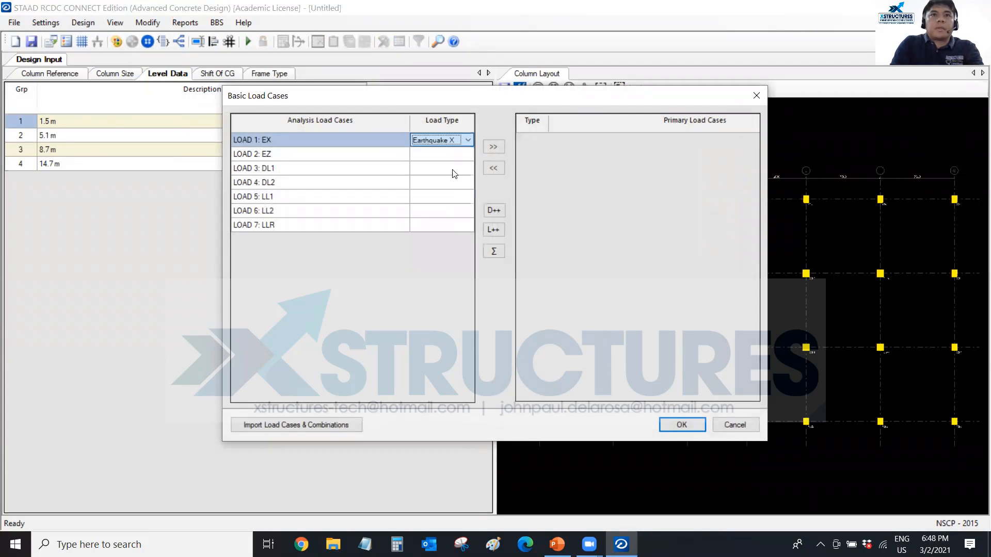
click(454, 154)
click(468, 154)
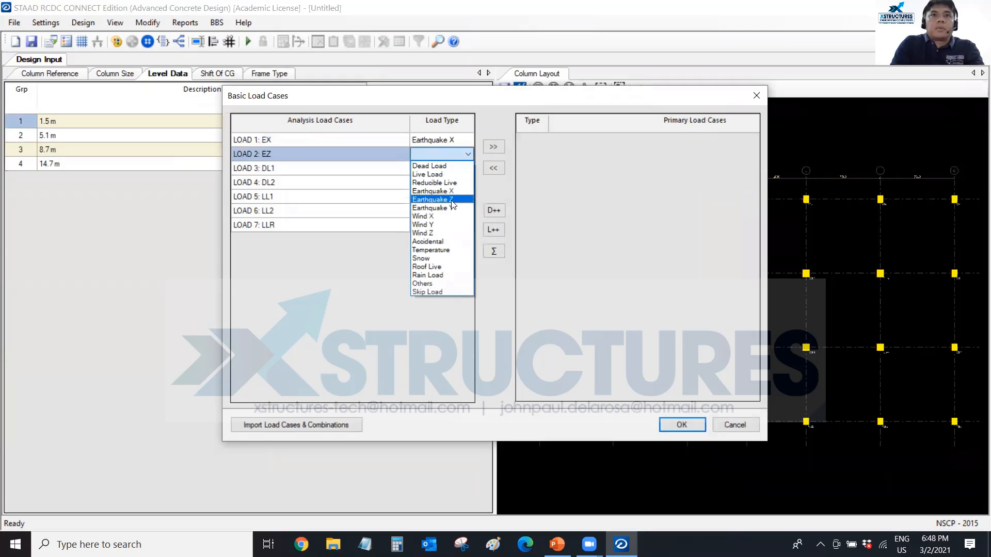
click(453, 201)
- Assign the Dead Load type to load cases DL1 and DL2
click(450, 169)
key(d)
click(444, 185)
key(d)
- Assign the Live Load type to load cases LL1 and LL2, and Roof Live to load case LLR
click(465, 199)
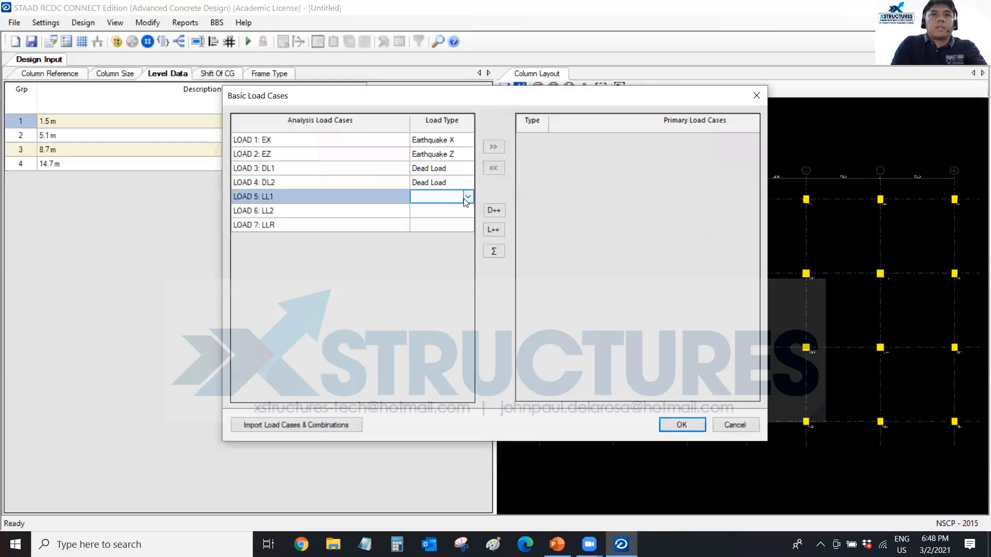
click(465, 199)
key(l)
click(452, 217)
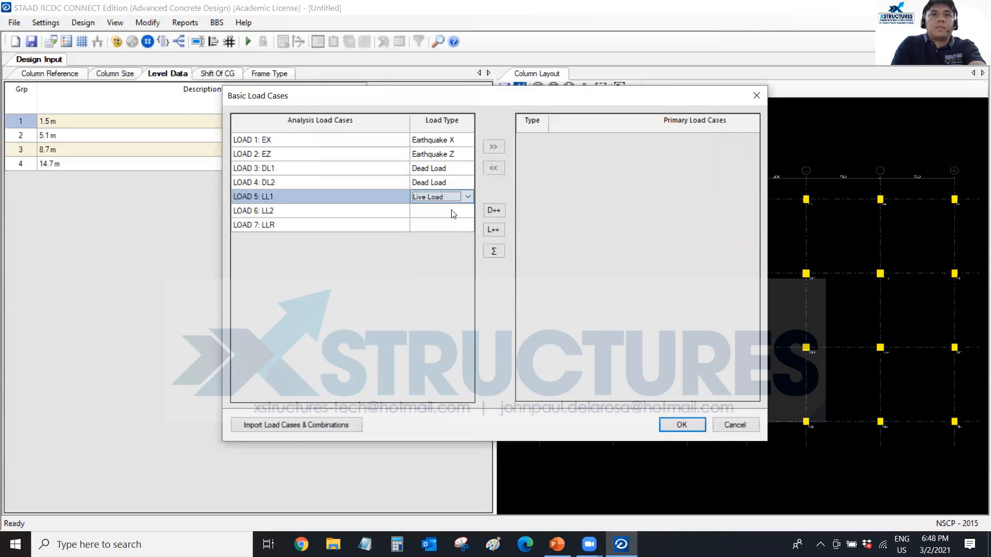
click(462, 211)
key(l)
click(468, 226)
click(467, 227)
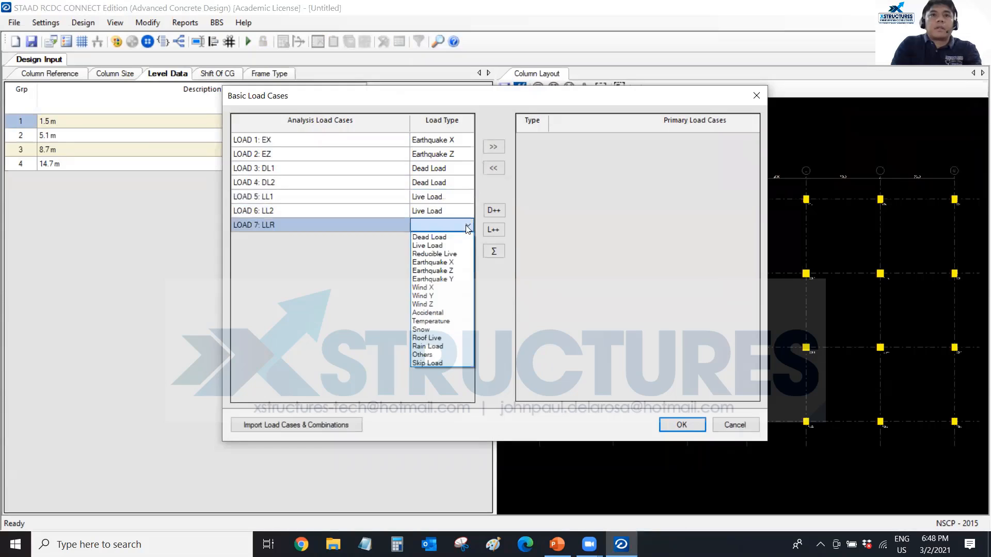
click(439, 329)
- Add all seven analysis load cases to the primary load cases and bring in the load combinations from the analysis
click(383, 139)
drag(384, 139, 383, 225)
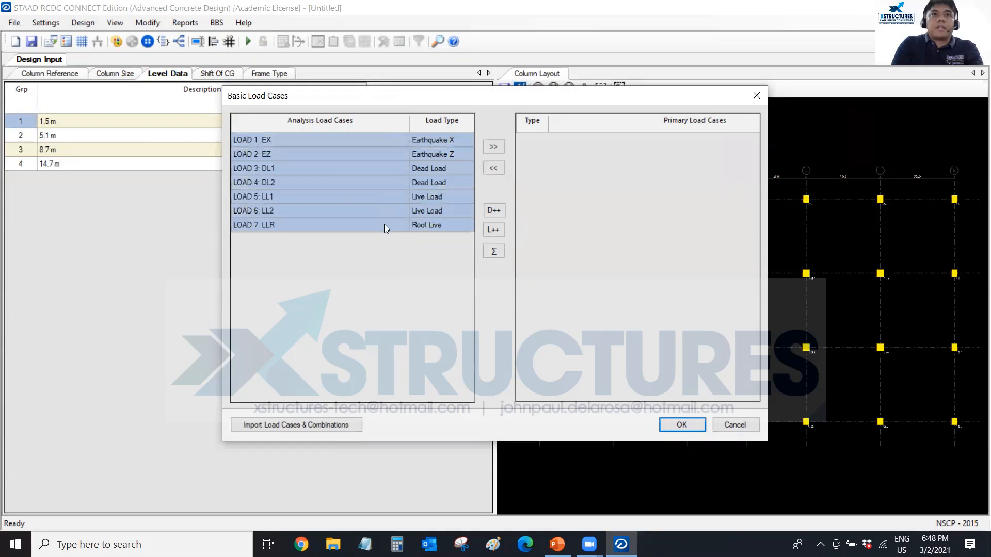
click(493, 146)
click(680, 426)
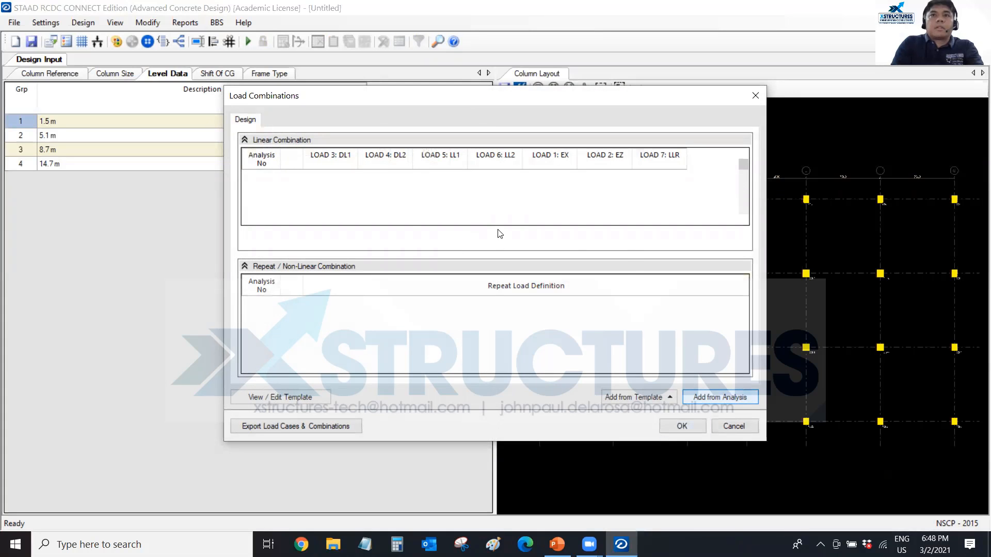
click(584, 316)
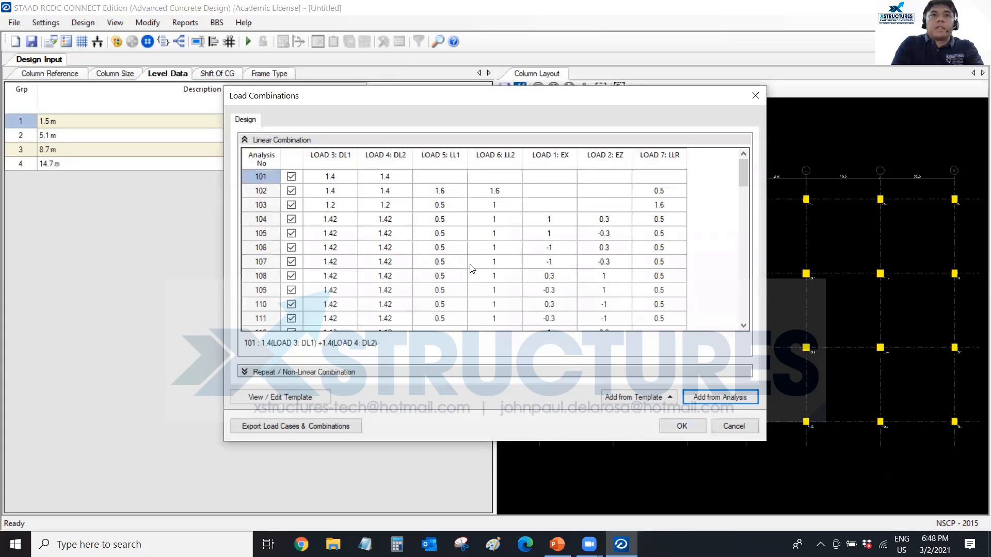
- Include load combinations 119 through 126 in the design combinations
scroll(312, 257, down, 5)
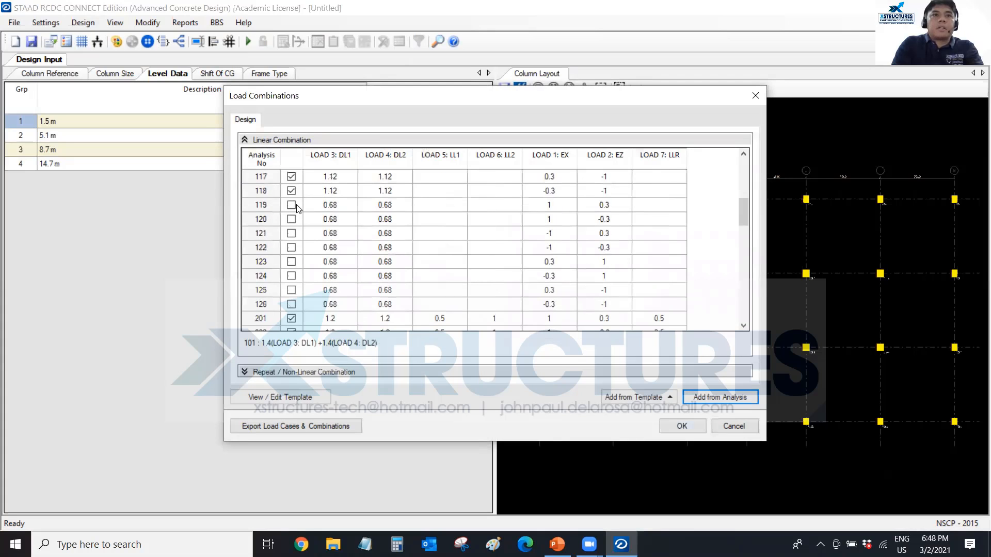
drag(292, 206, 296, 303)
right_click(296, 303)
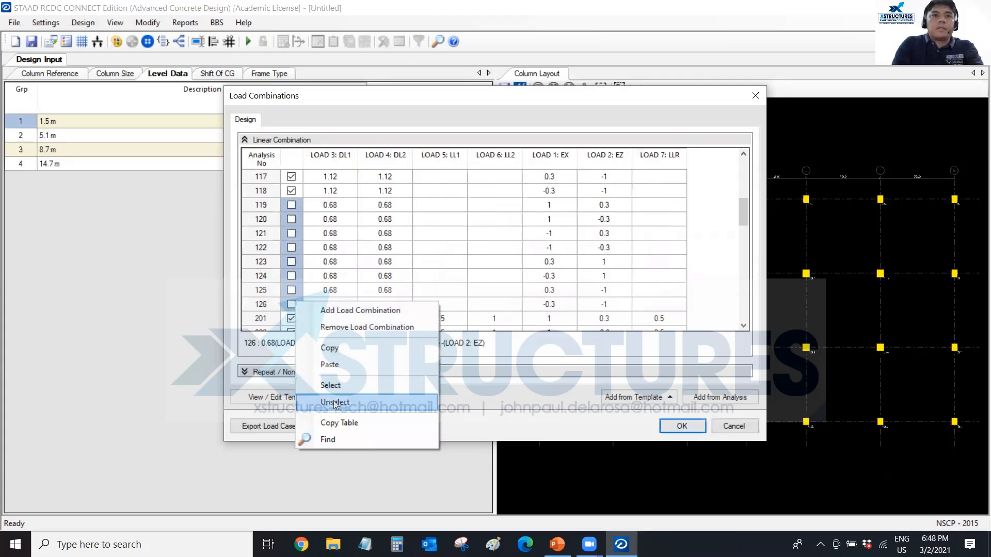
click(338, 383)
- Exclude load combinations 201 through 411 from the design and accept the combination list
scroll(329, 282, down, 1)
drag(294, 263, 305, 431)
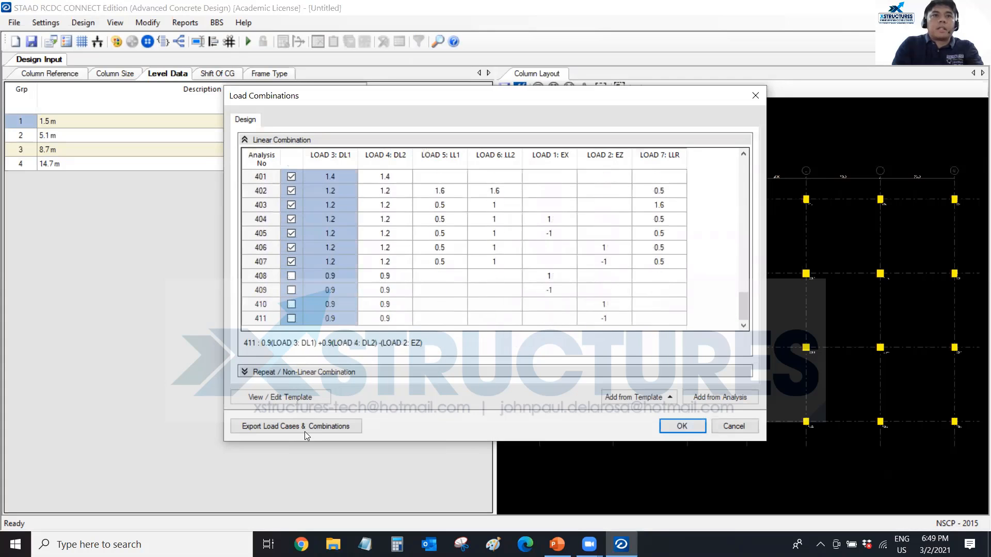
right_click(296, 312)
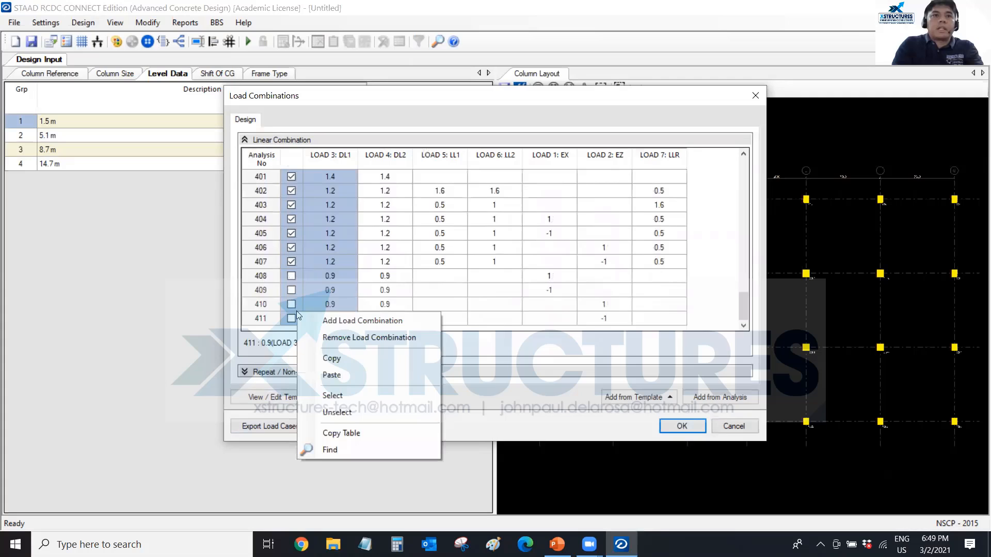
click(338, 412)
scroll(296, 236, up, 10)
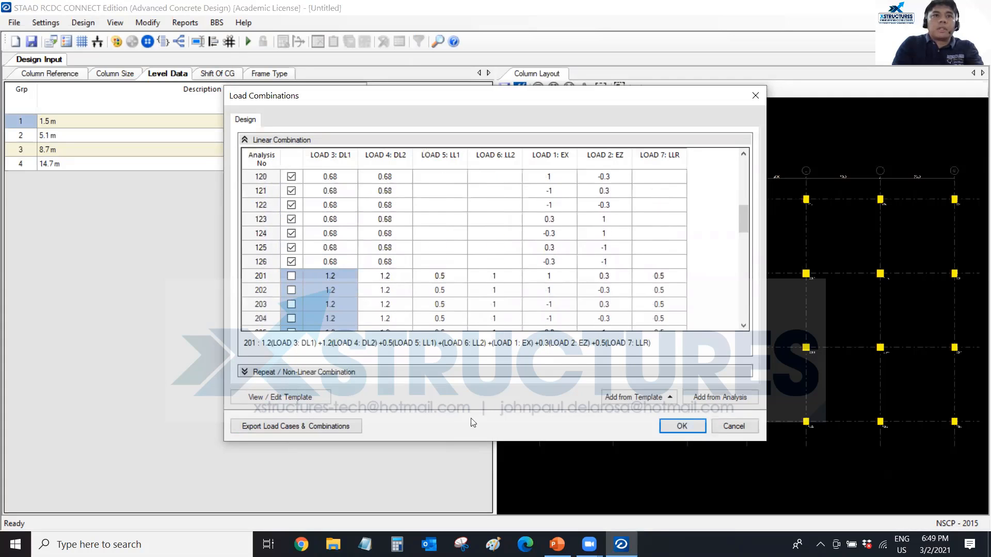
click(680, 426)
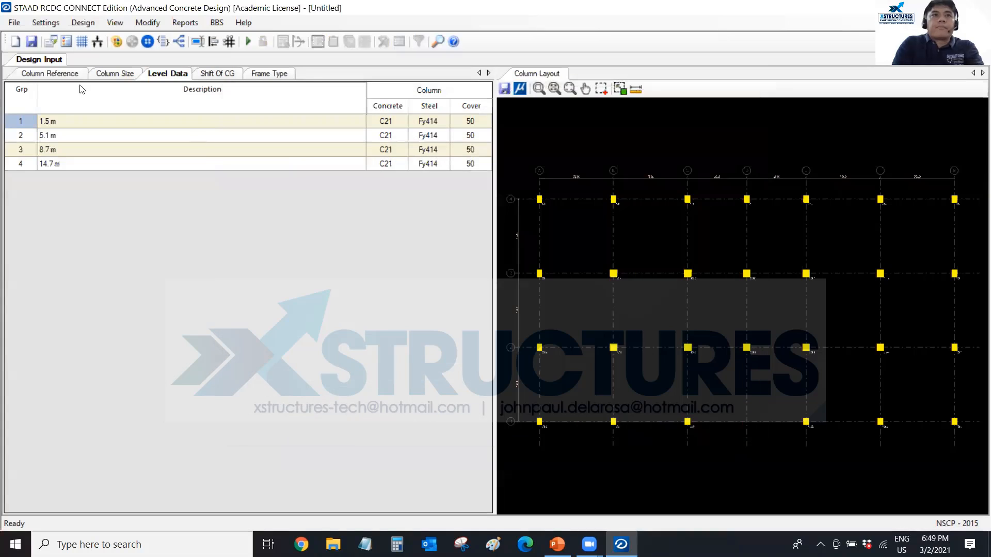
- In the design settings, enable ductile design with the Special option and turn off Optimize Design
click(45, 22)
click(55, 37)
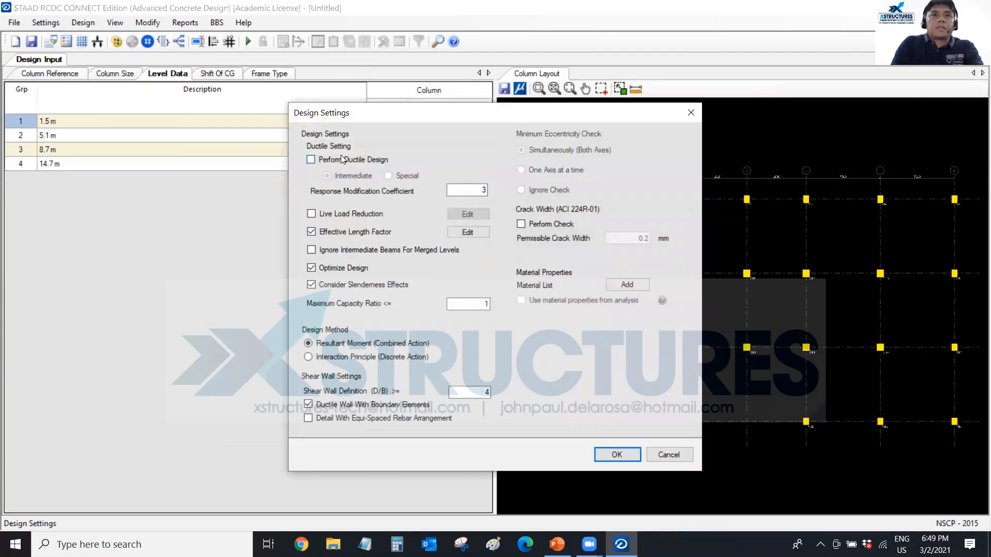
click(310, 159)
click(388, 175)
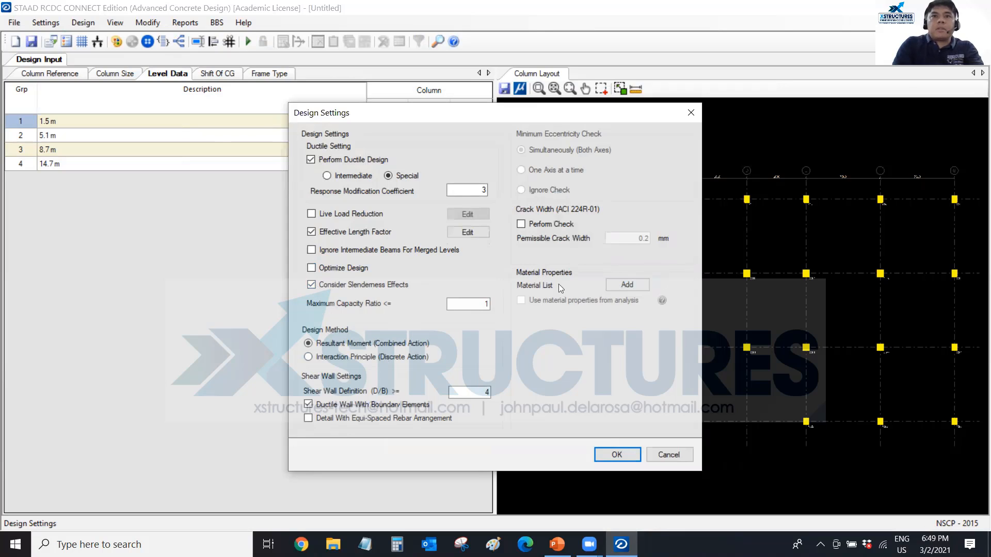
- Check the material list's concrete and steel grades, close it without adding any, and accept the design settings
click(620, 287)
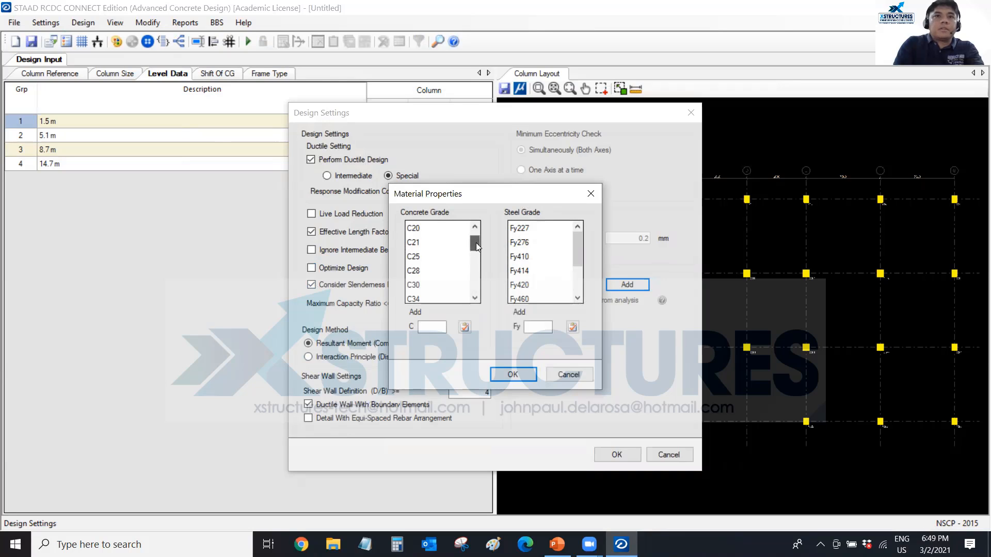
drag(476, 244, 477, 238)
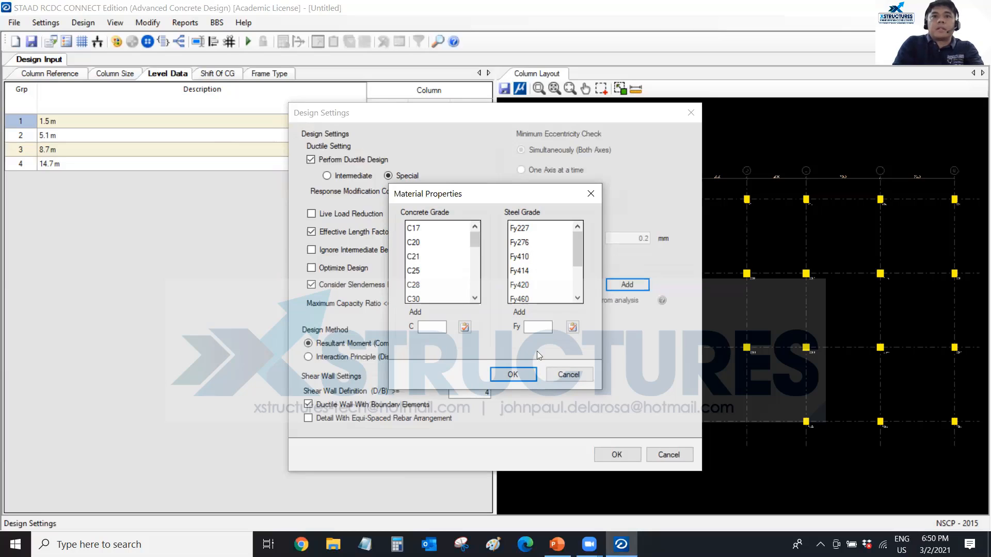
drag(512, 196, 523, 199)
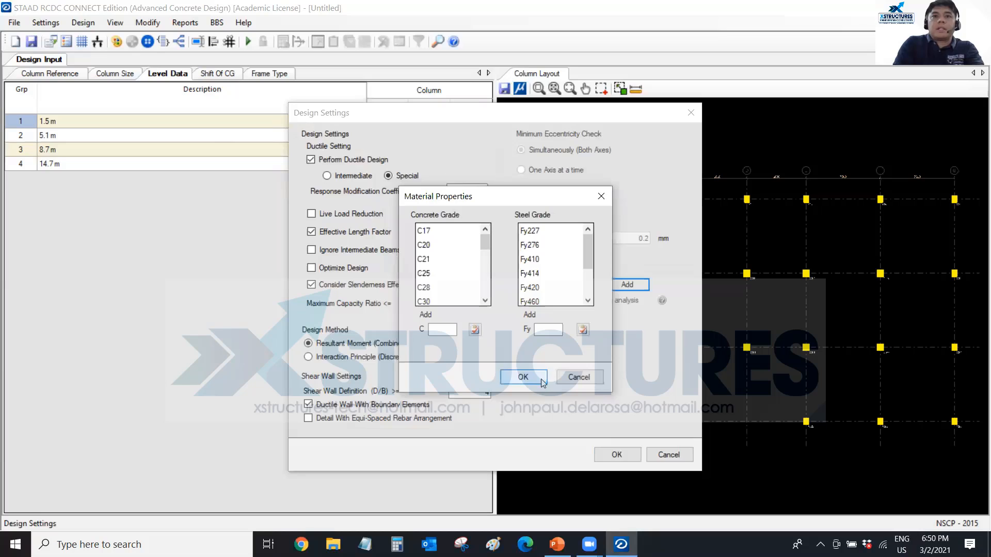
click(579, 381)
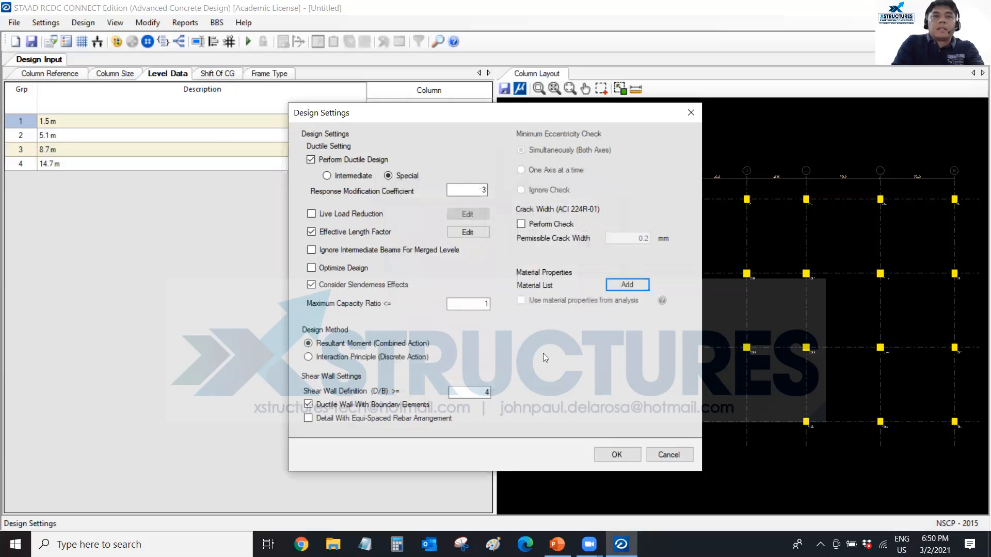
click(611, 452)
- In the level data, copy the 1.5 m level's column values C35, Fy414 and cover 40 to the 5.1, 8.7 and 14.7 m levels
click(167, 73)
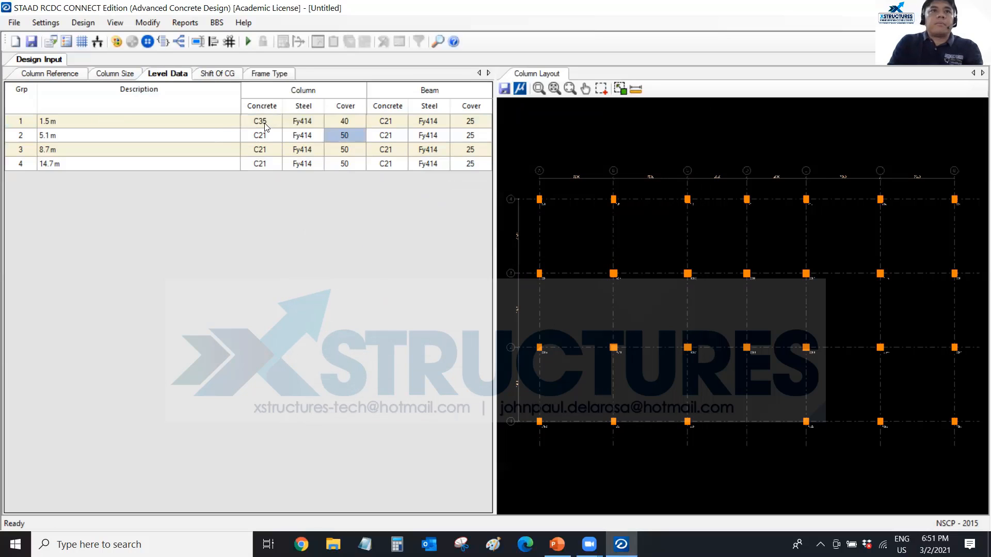
drag(260, 121, 335, 123)
right_click(336, 126)
click(368, 184)
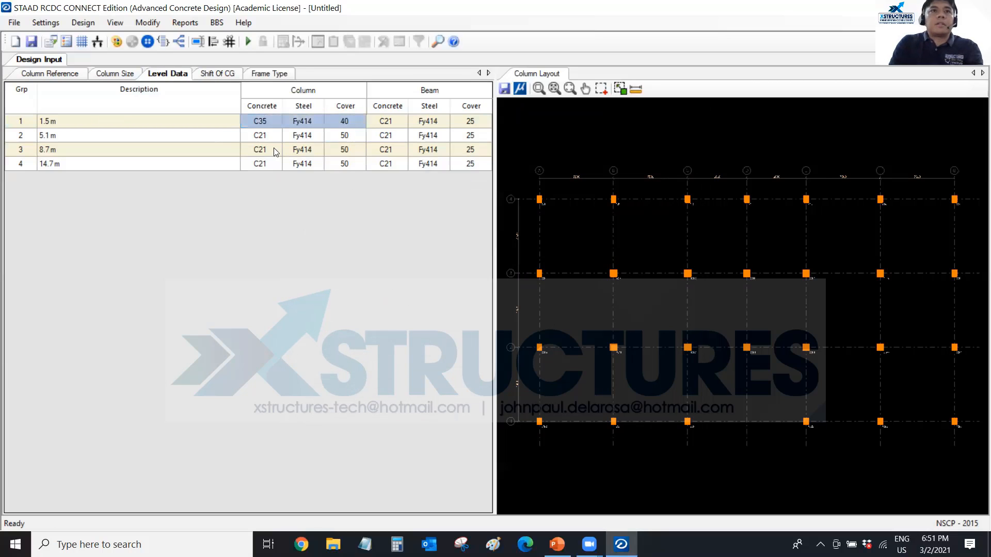
drag(260, 135, 340, 163)
right_click(340, 164)
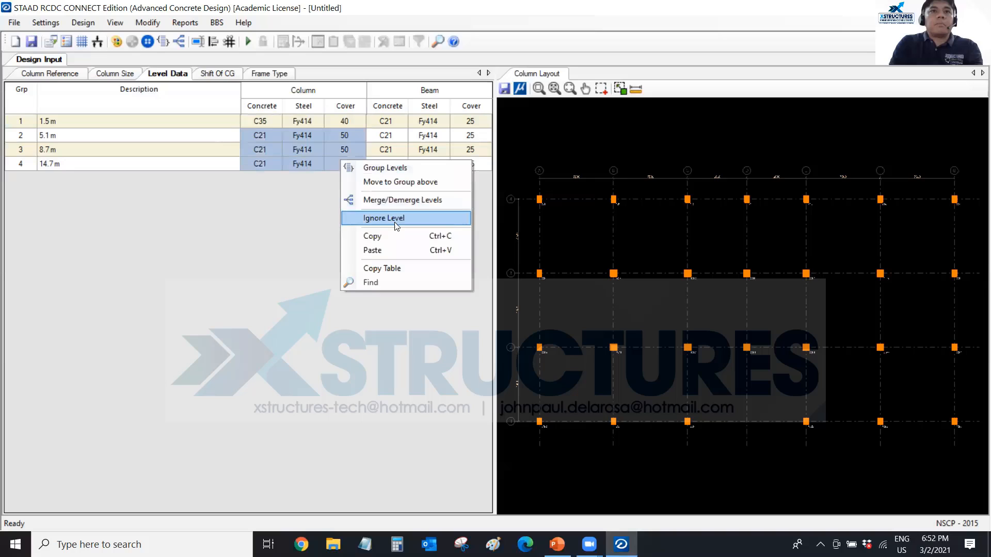
click(397, 250)
- Paste the copied C35, Fy414 and cover 40 values into the beam data of all four levels
drag(384, 122, 457, 164)
right_click(457, 165)
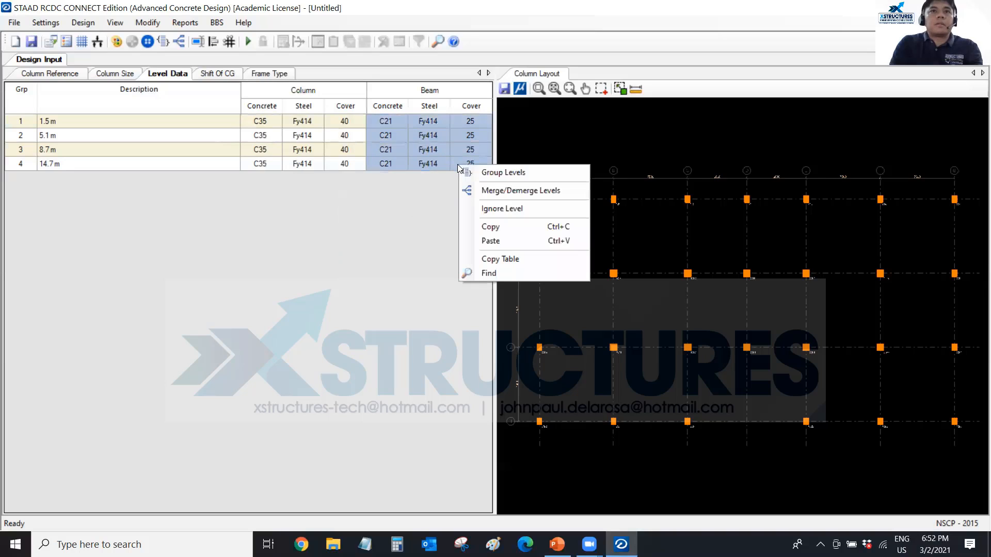
click(496, 240)
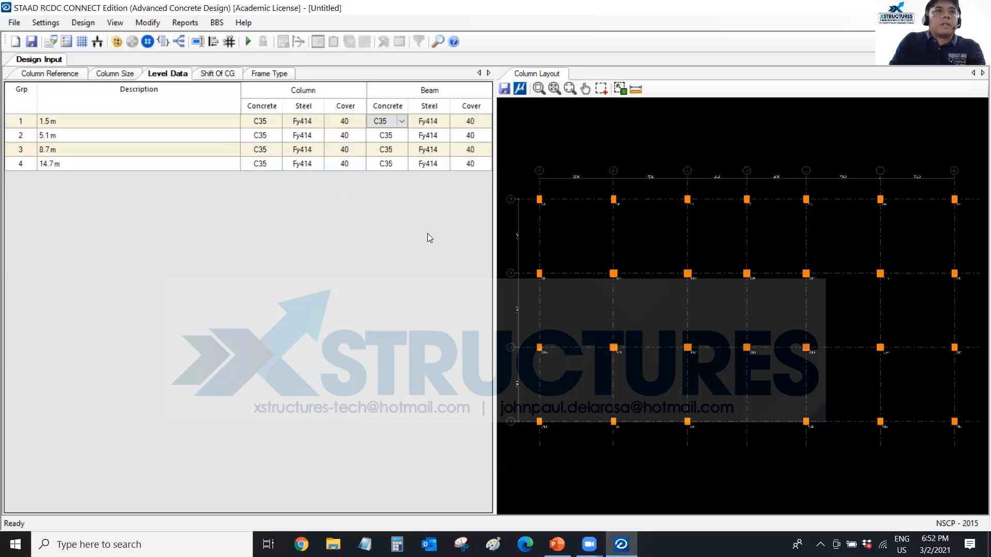
- In the reinforcement settings, set the column rebar diameter range to a minimum of 20 and a maximum of 32
click(57, 29)
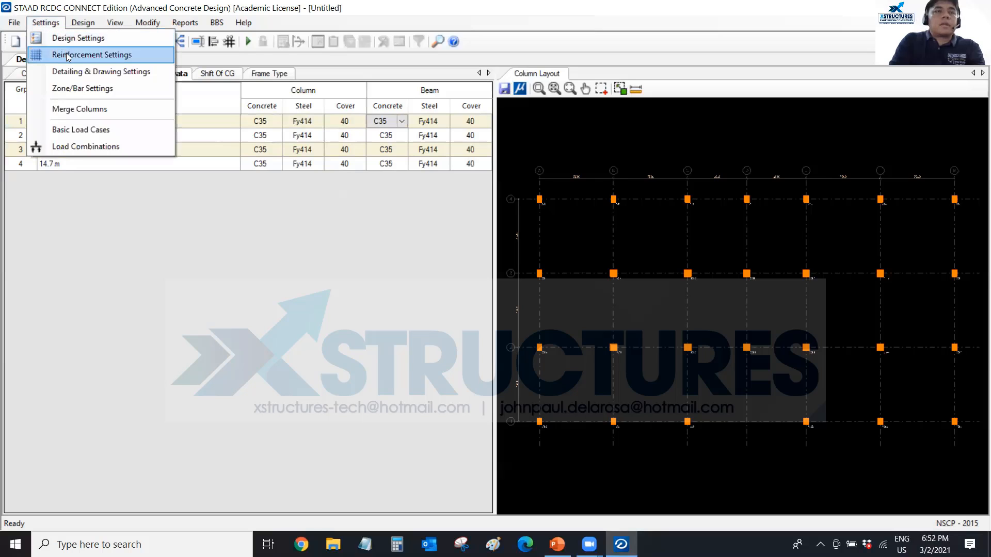
click(67, 55)
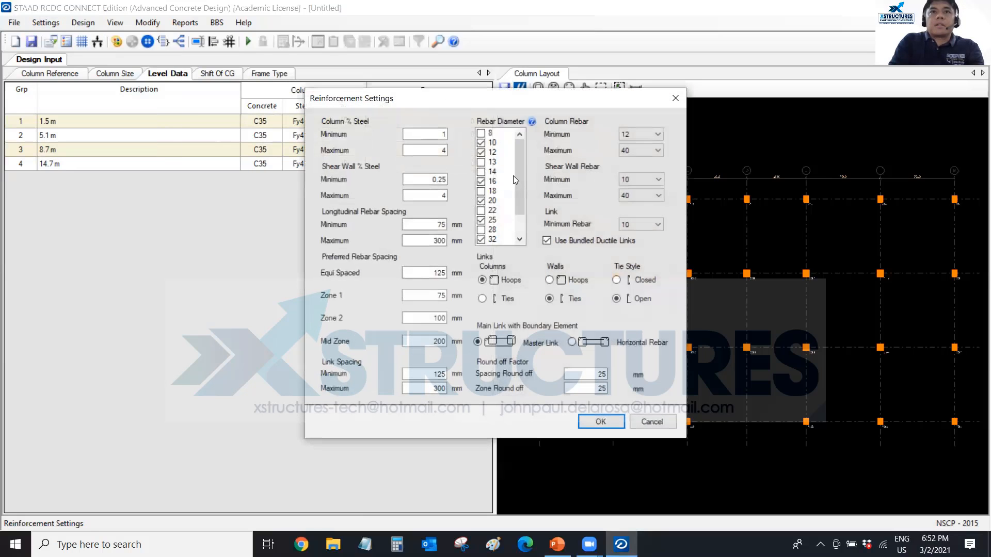
click(640, 132)
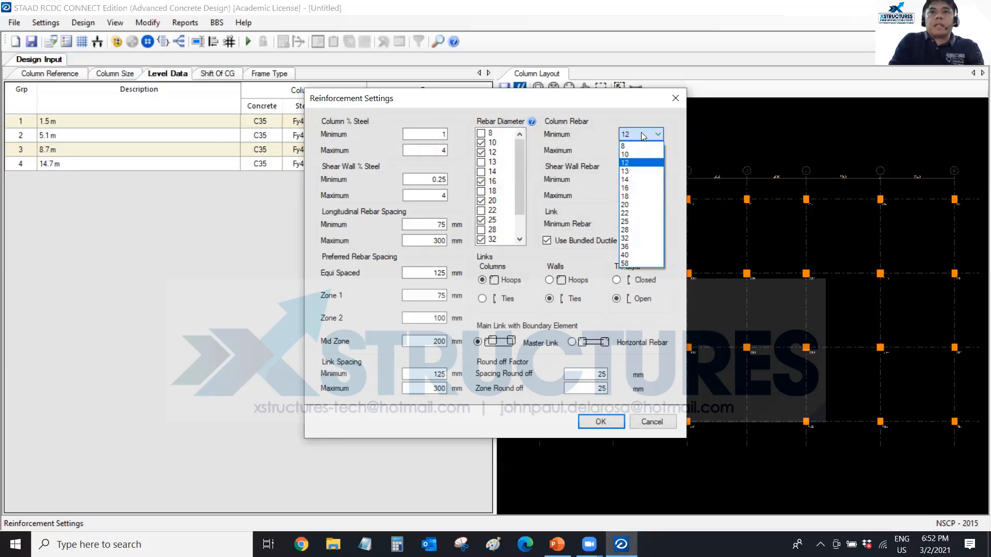
click(626, 204)
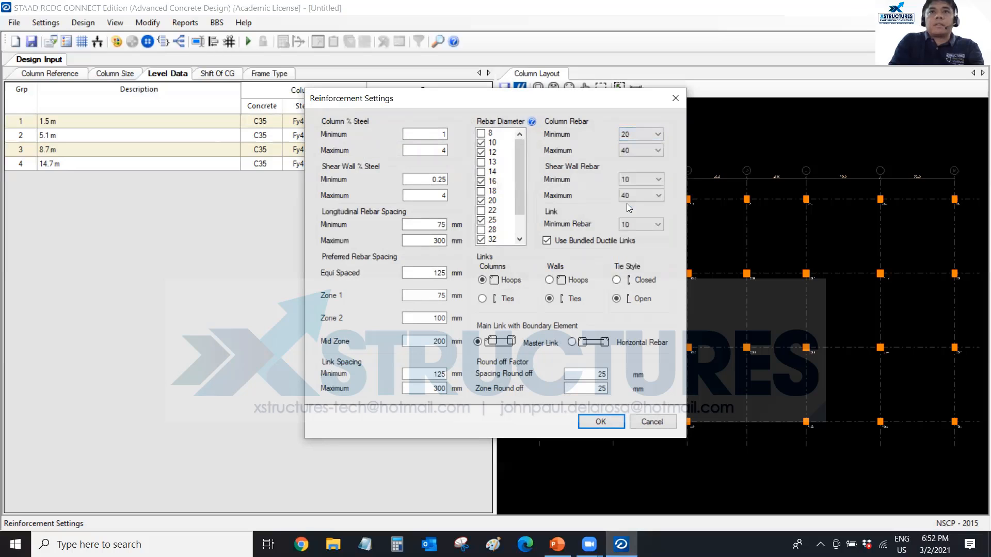
click(640, 150)
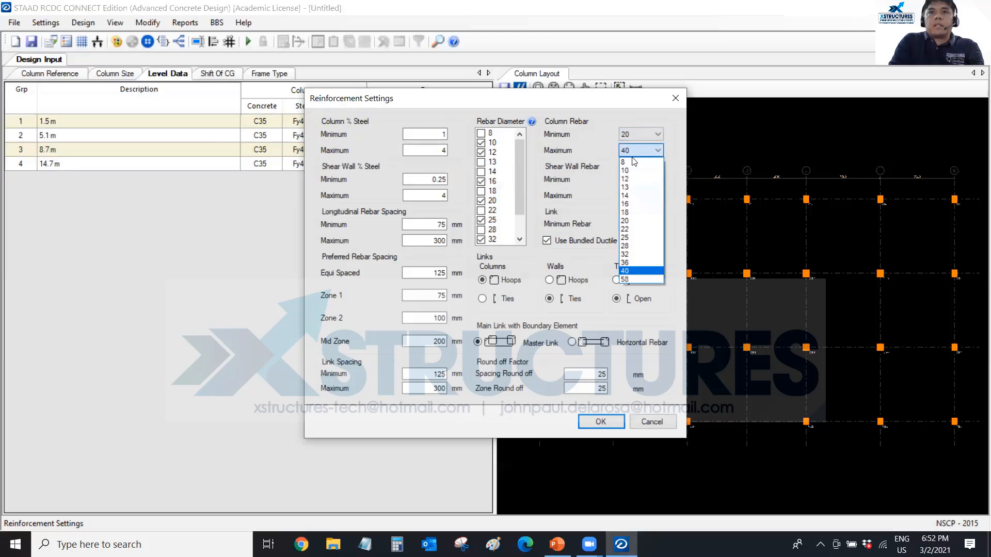
click(624, 254)
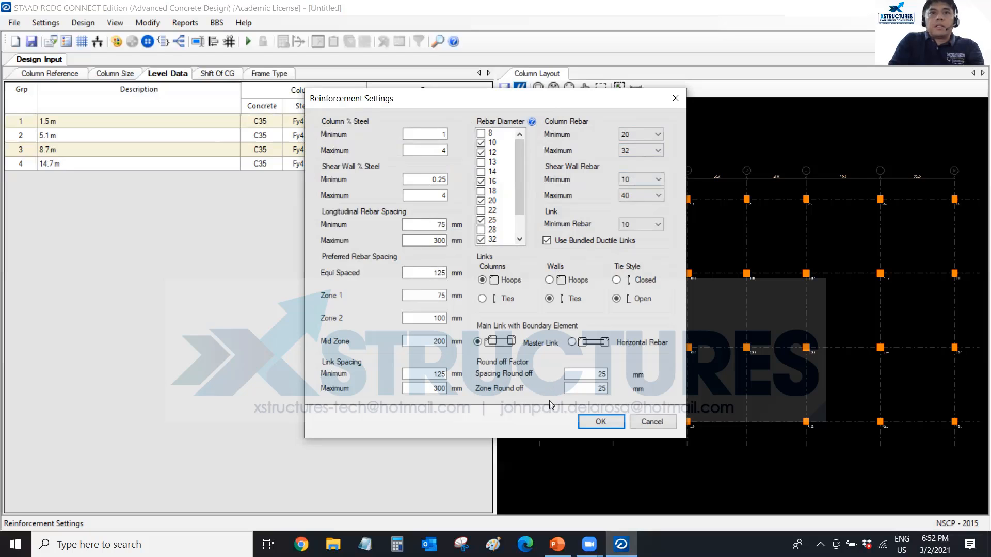
- Set the link spacing to a maximum of 150 mm and a minimum of 100 mm
drag(431, 390, 470, 387)
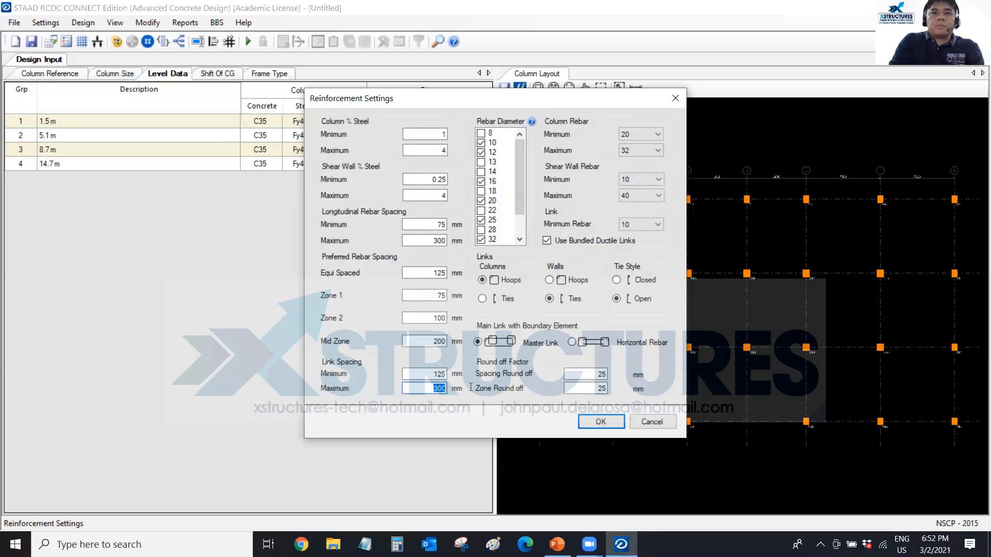
text(15)
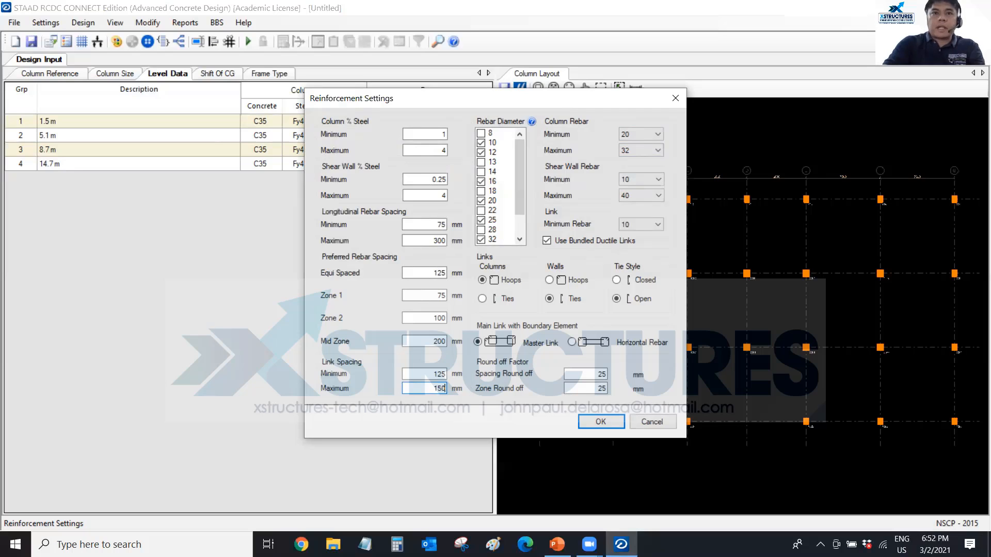
text(0)
drag(432, 374, 476, 373)
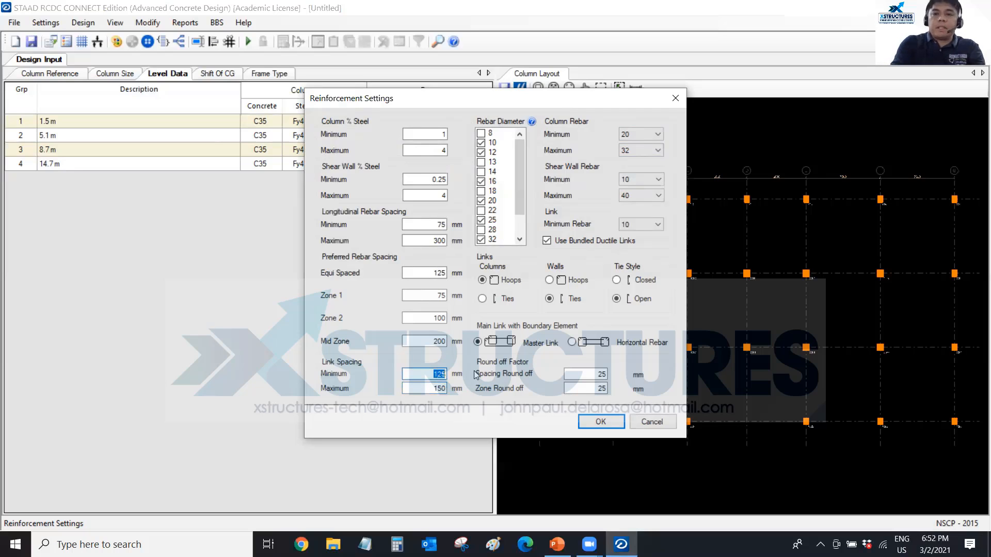
text(100)
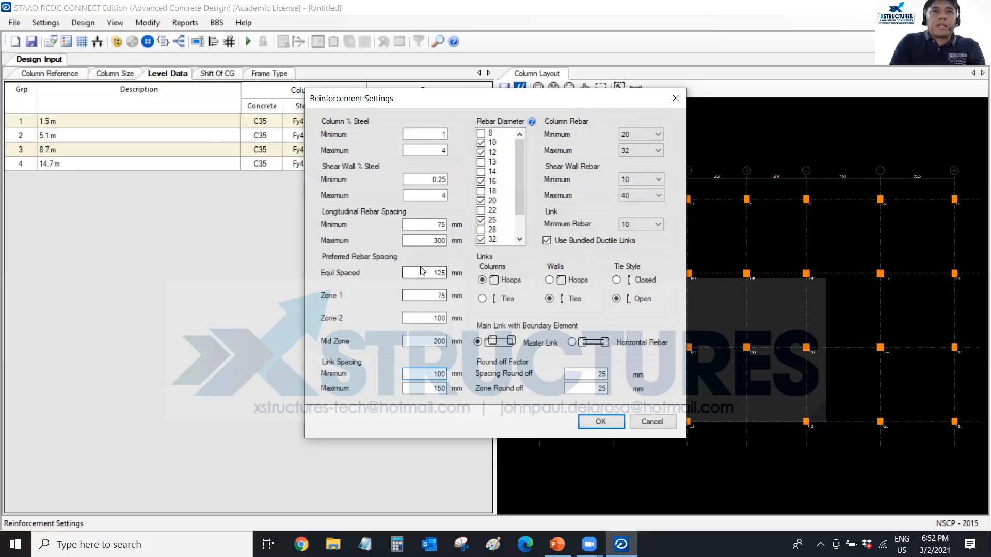
- Set the maximum longitudinal rebar spacing and the preferred mid zone spacing to 150 mm each, and accept the reinforcement settings
drag(424, 242, 449, 245)
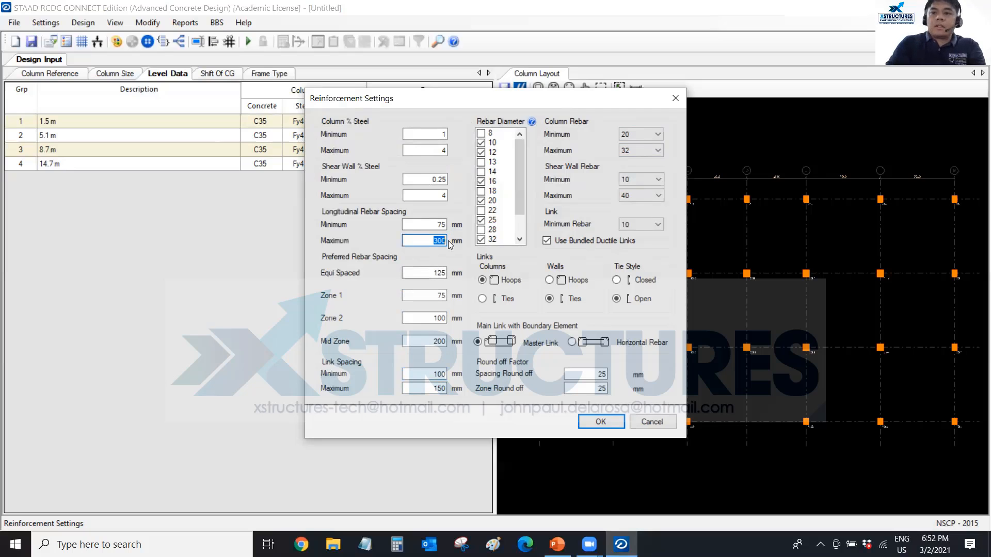
text(150)
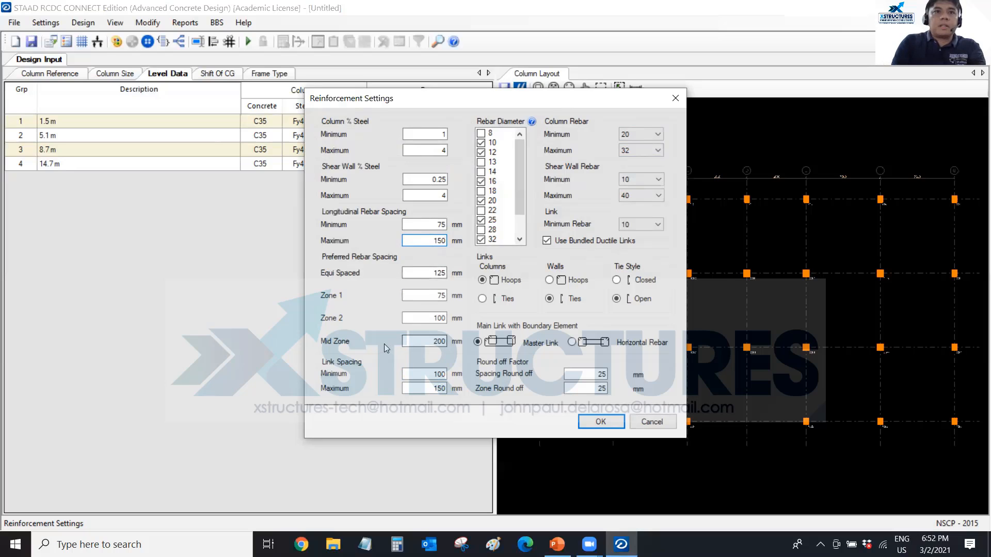
drag(428, 342, 452, 342)
text(150)
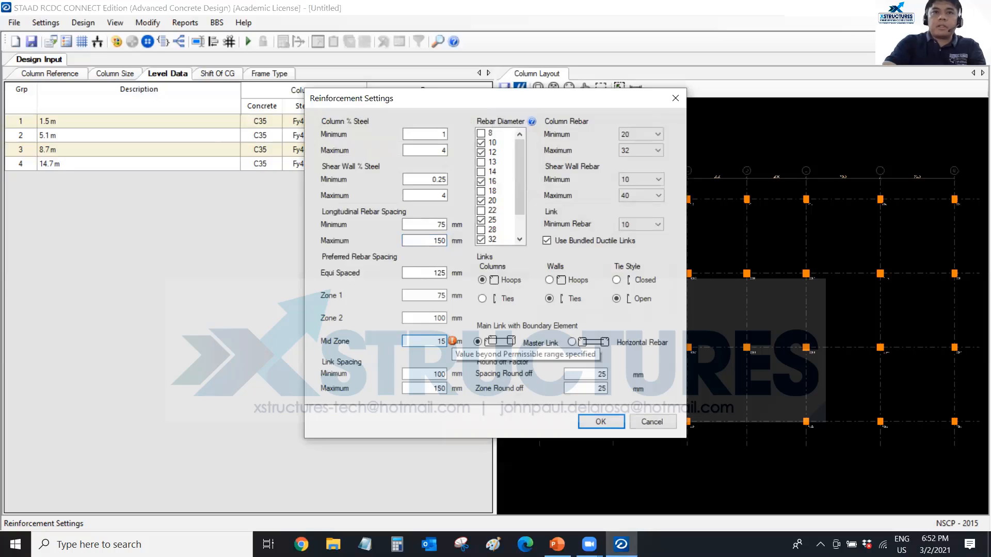
click(412, 318)
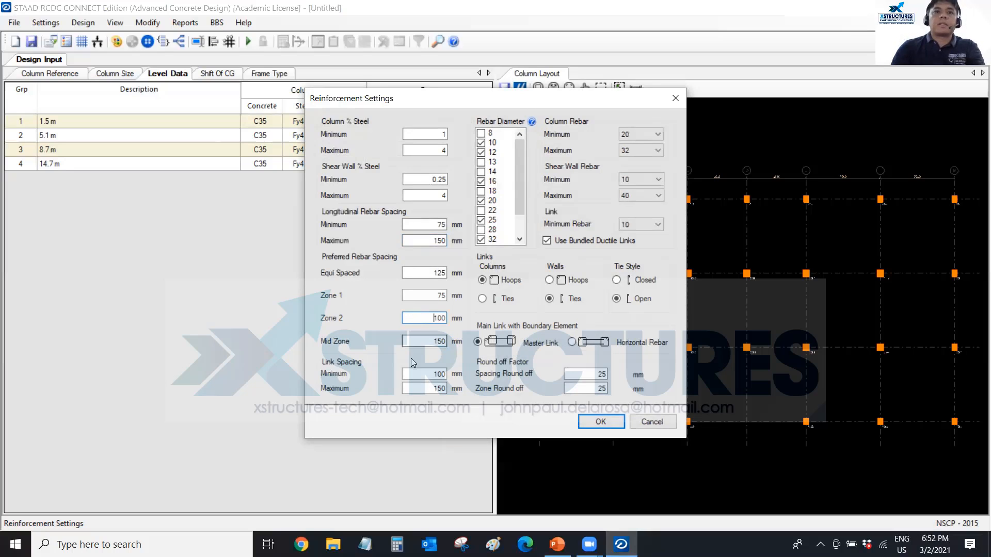
click(601, 421)
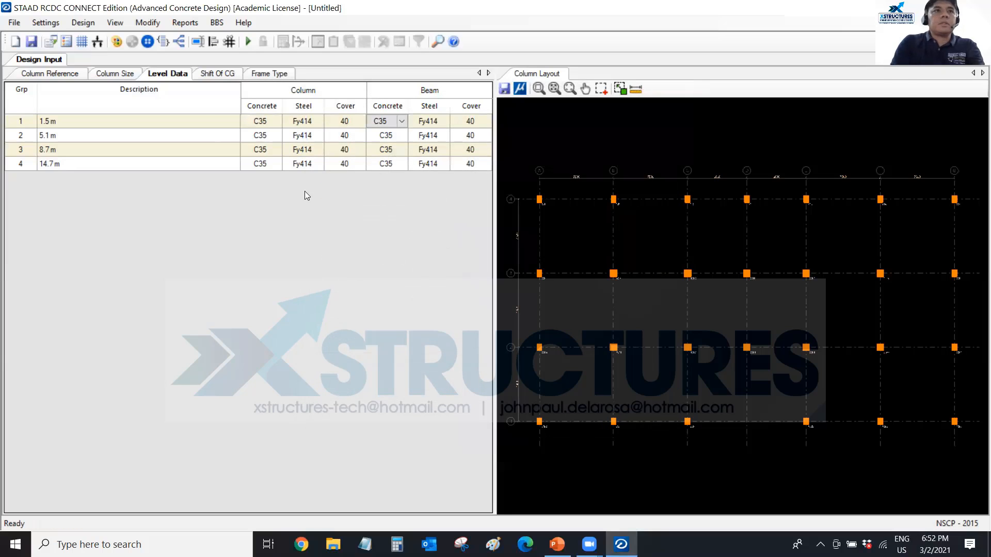
- Reopen the reinforcement settings, check the minimum shear wall rebar option, and close the settings
click(45, 22)
click(63, 54)
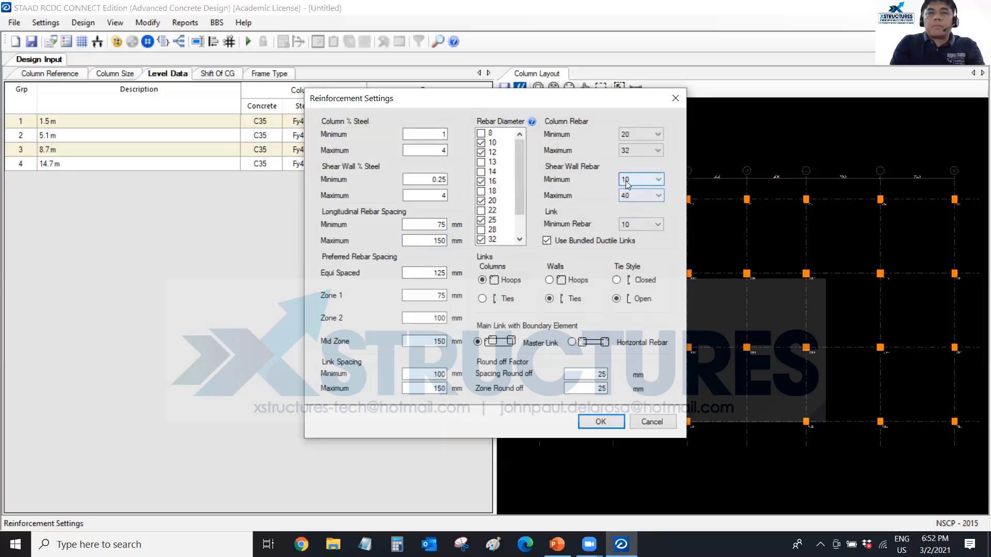
click(628, 181)
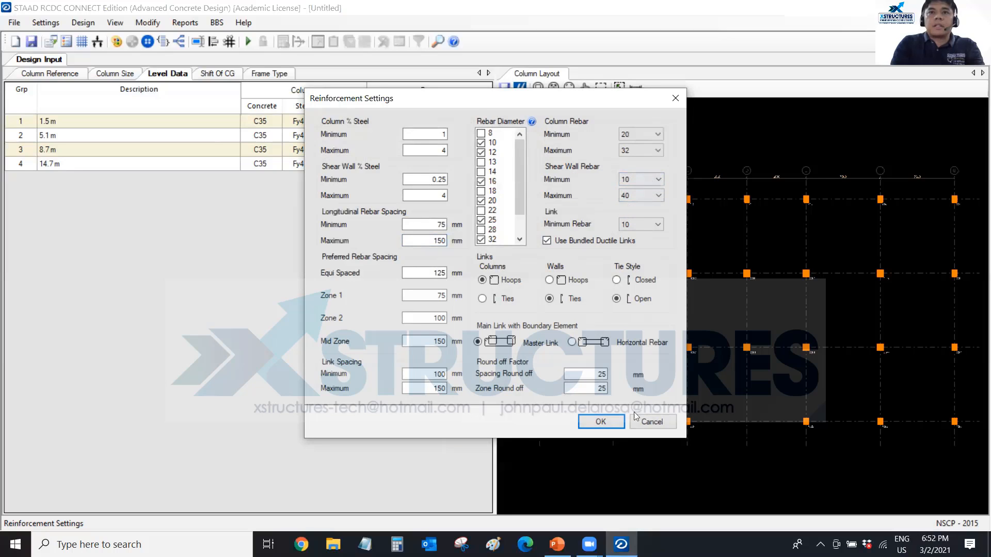
click(600, 422)
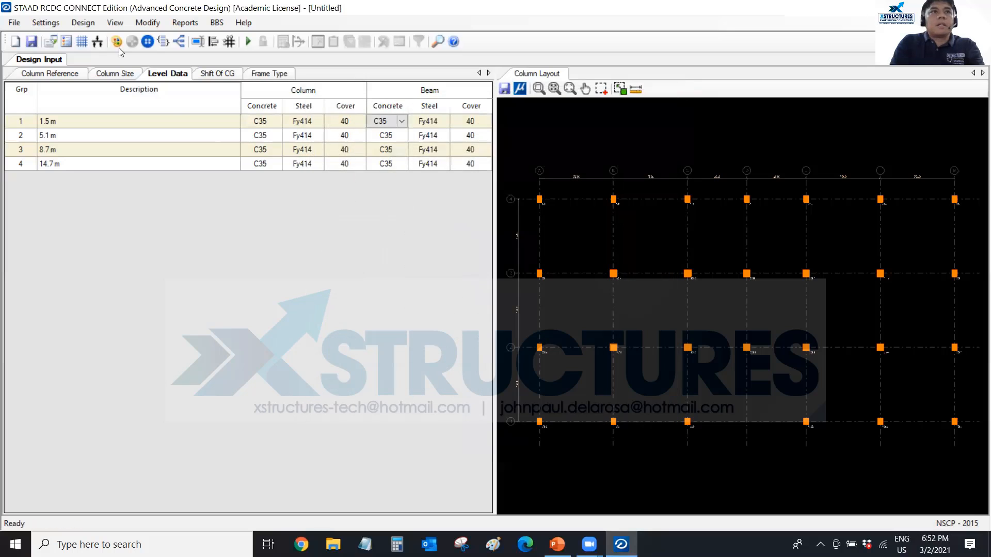
- Check the column reference and frame type tables, and run Auto Design on the columns
click(56, 74)
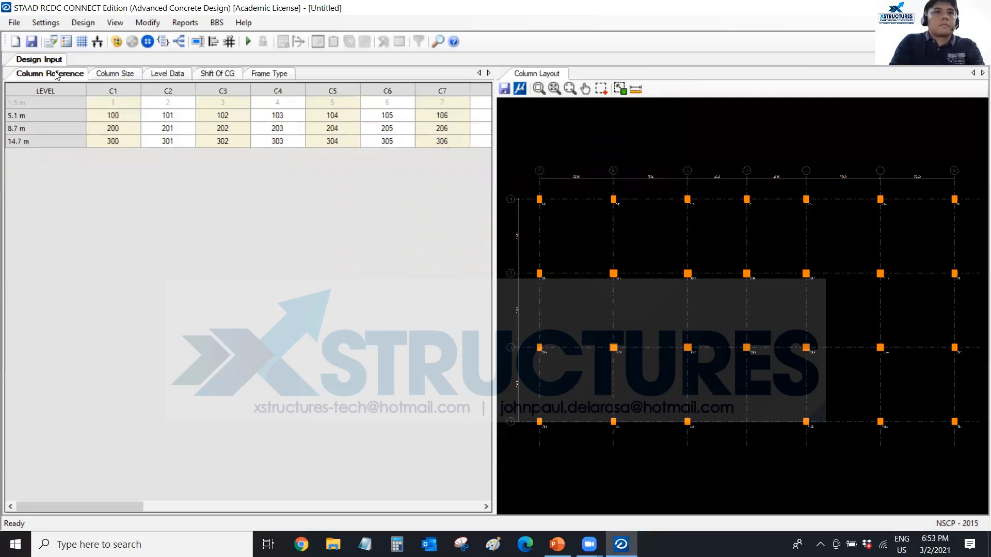
click(269, 75)
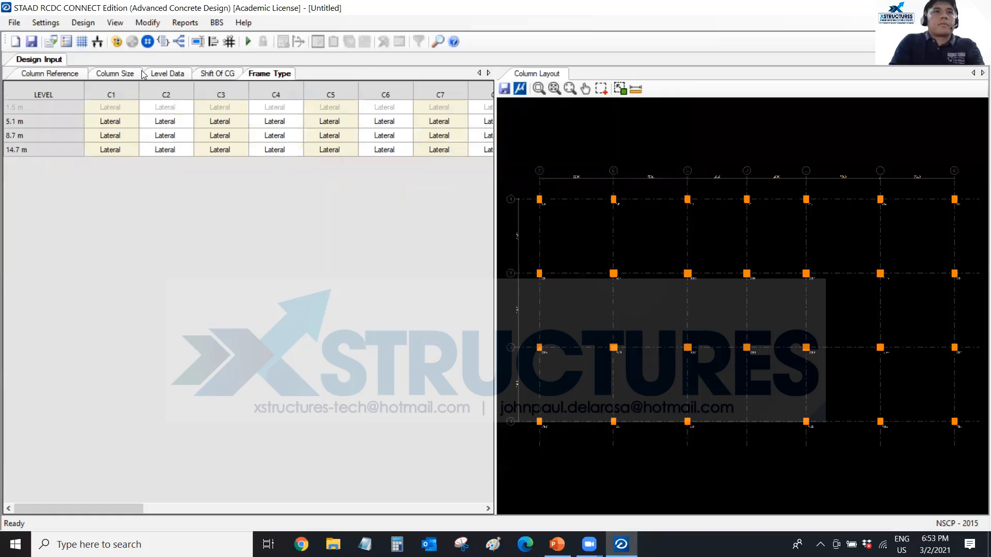
click(79, 26)
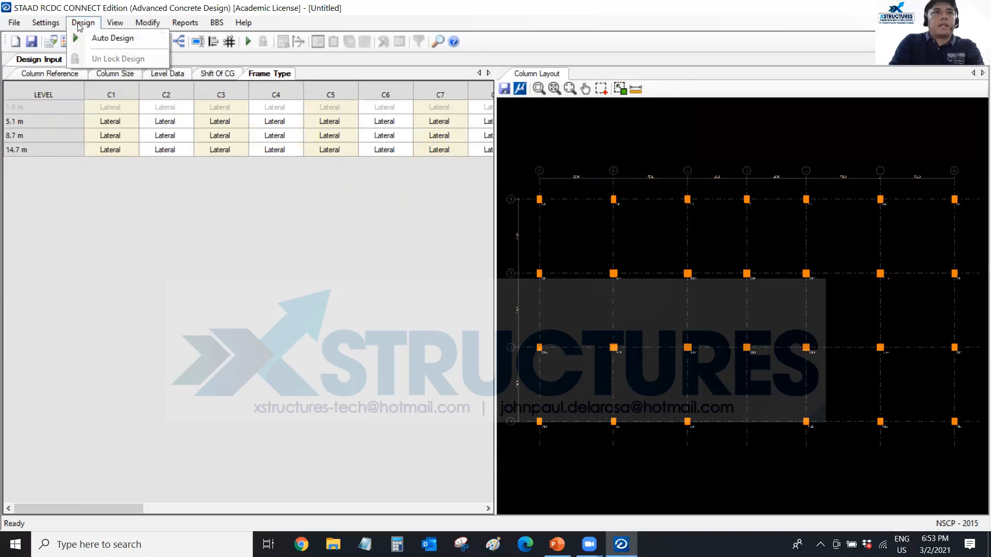
click(106, 39)
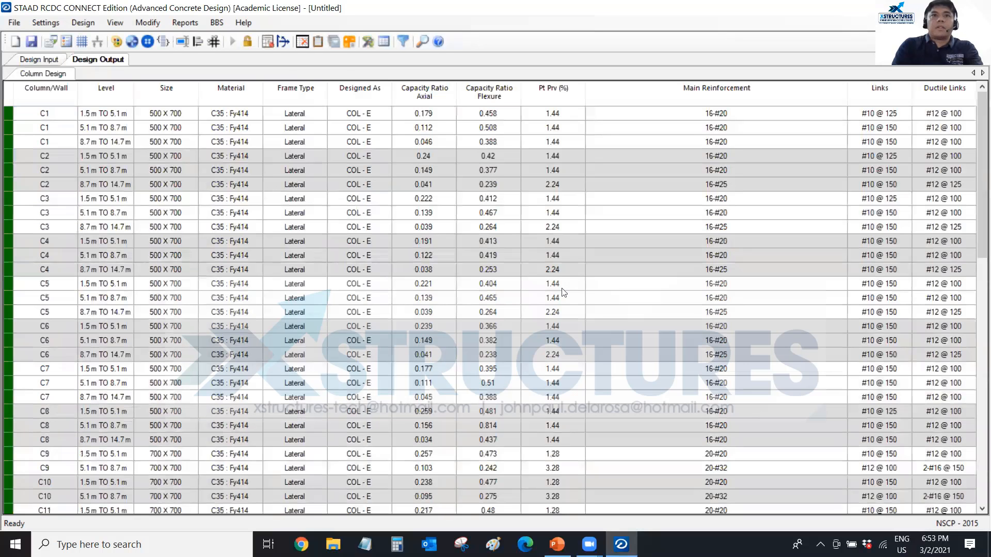
- Examine the columns' main reinforcement in the design output, comparing the bar sizes of column C2 across its three levels
scroll(751, 299, down, 4)
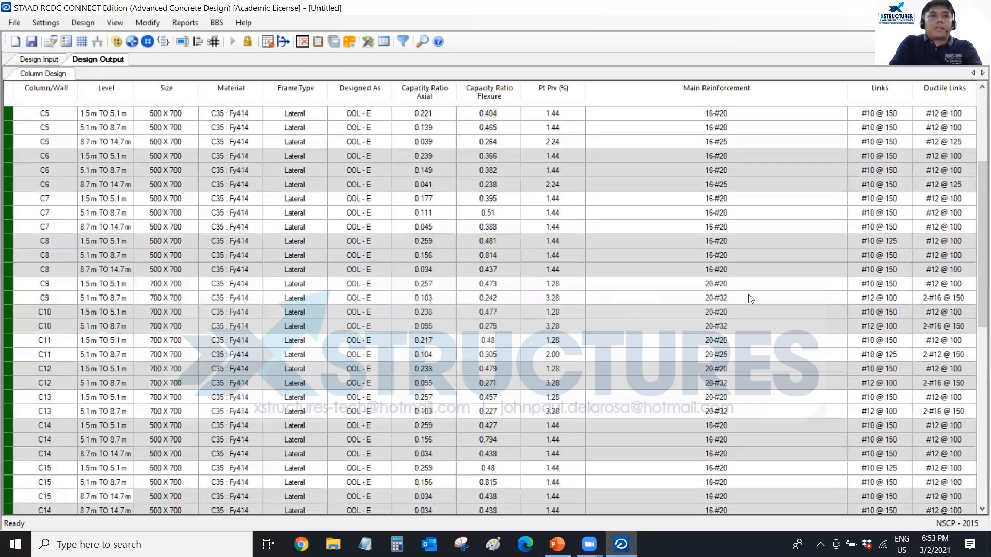
scroll(670, 307, up, 4)
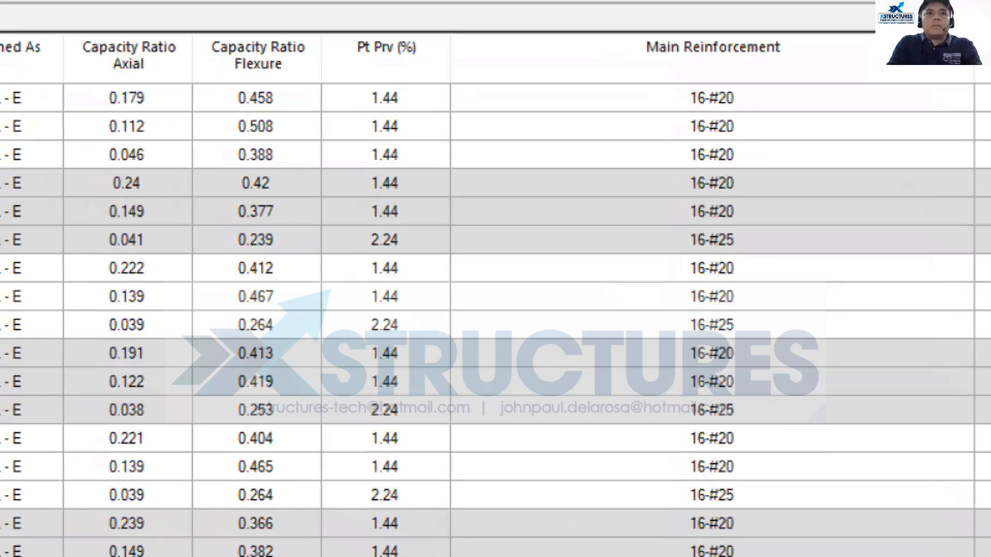
mouse_move(753, 230)
mouse_down()
mouse_move(716, 222)
mouse_move(696, 254)
mouse_move(760, 233)
mouse_up()
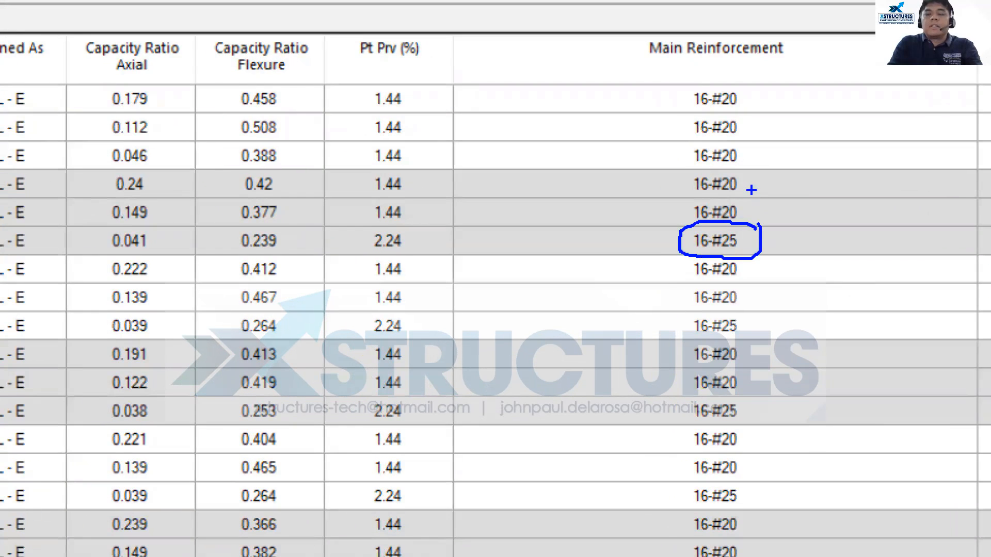
mouse_move(748, 180)
mouse_down()
mouse_move(767, 202)
mouse_move(756, 216)
mouse_up()
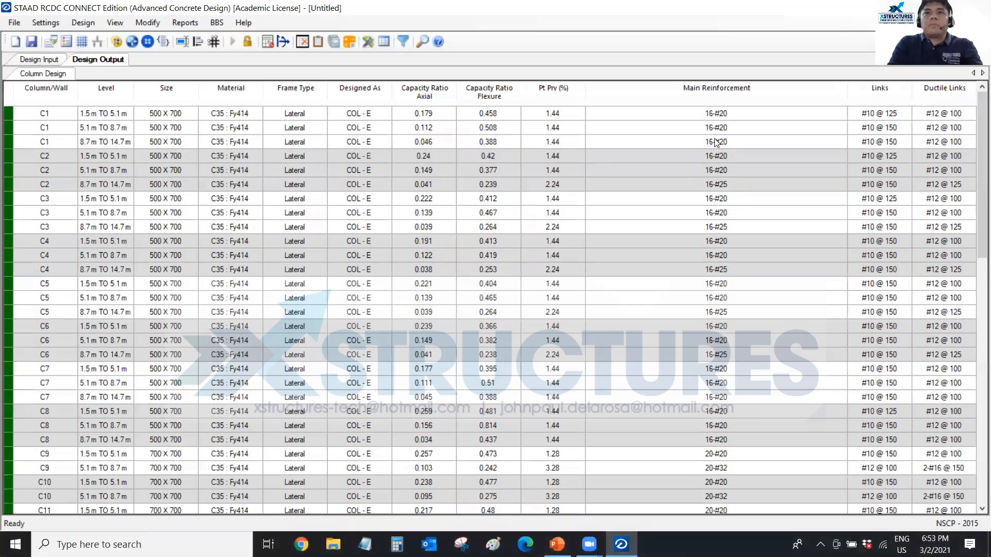
click(760, 236)
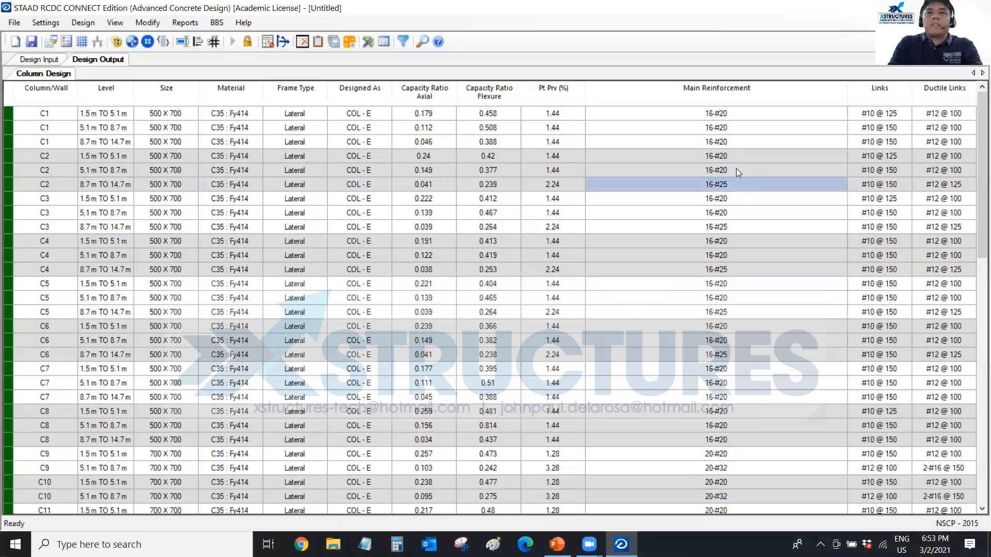
click(735, 168)
click(733, 182)
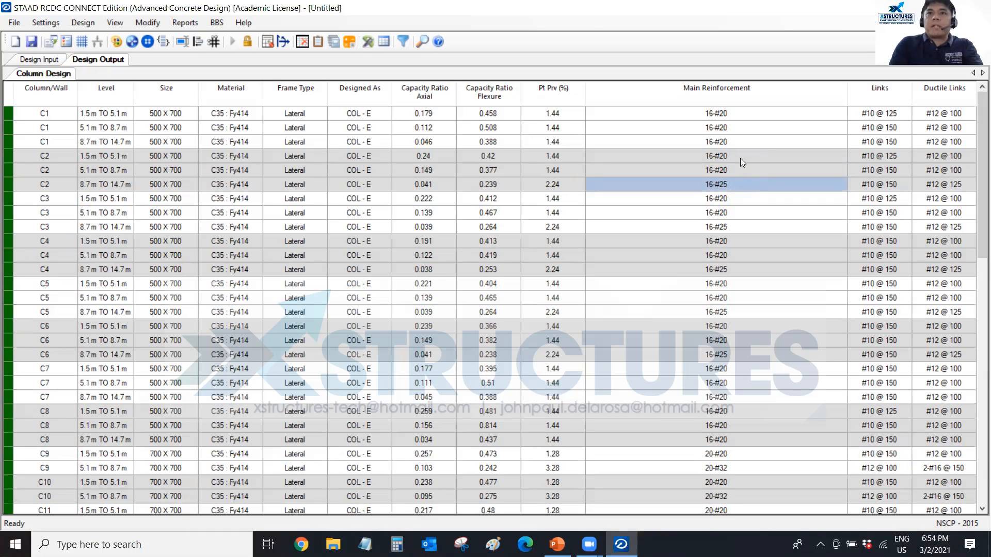
drag(740, 158, 739, 168)
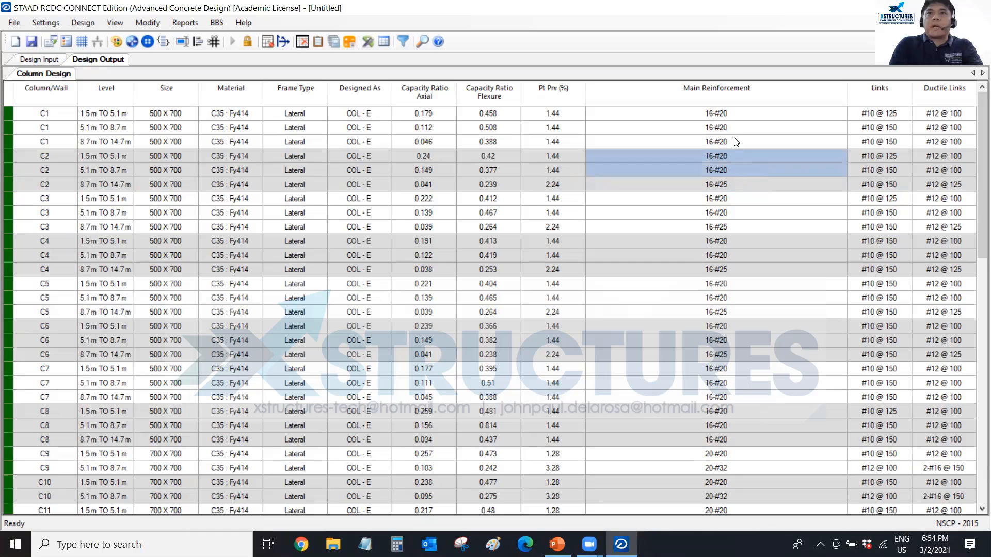
- Copy column C2's 16-#25 reinforcement from 8.7 m to 14.7 m and paste it into its 1.5 to 5.1 m and 5.1 to 8.7 m levels
click(732, 184)
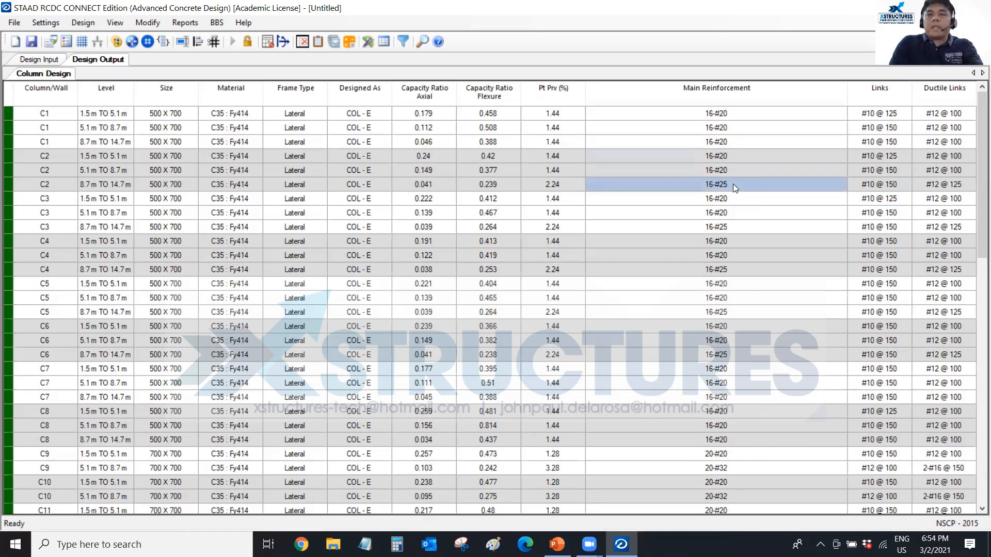
right_click(733, 183)
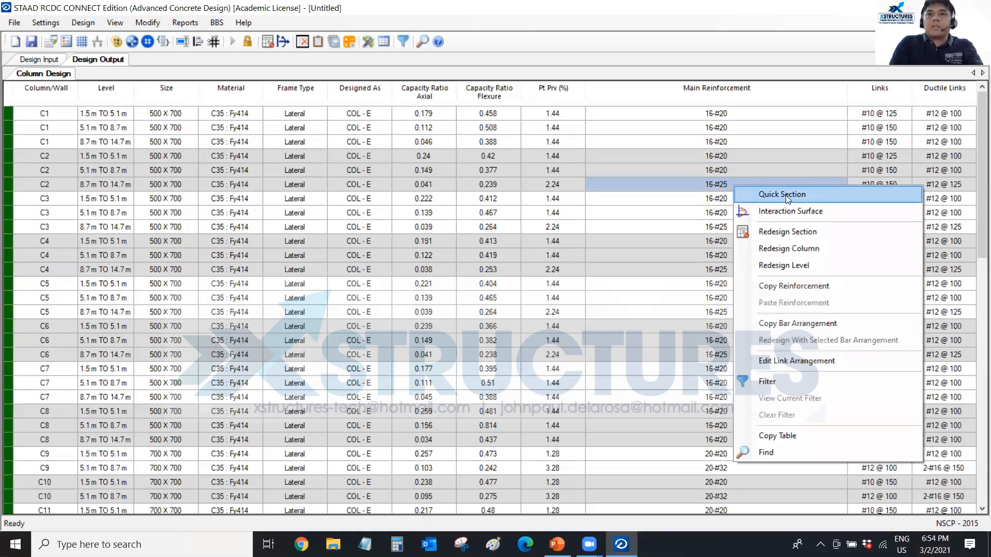
click(786, 285)
drag(741, 155, 741, 166)
right_click(741, 166)
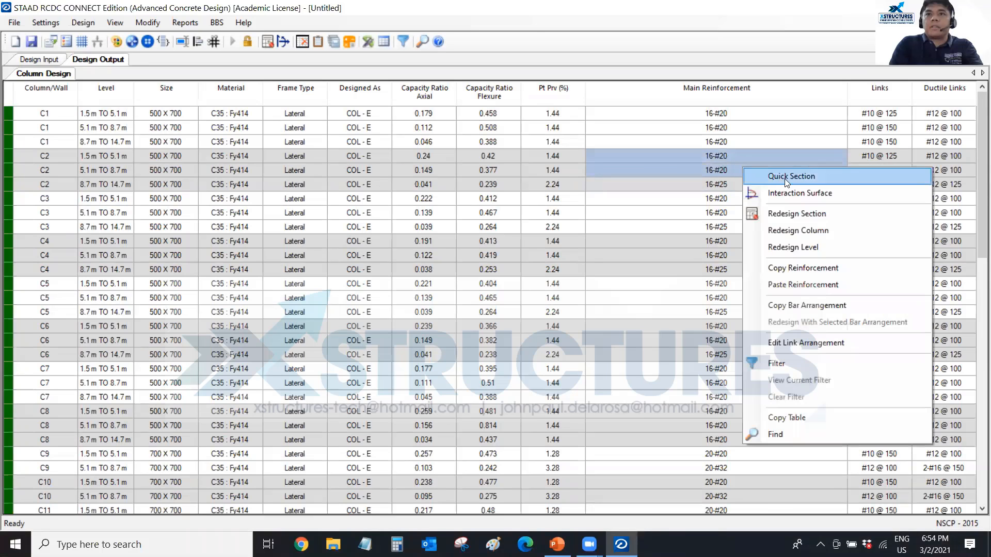
click(788, 285)
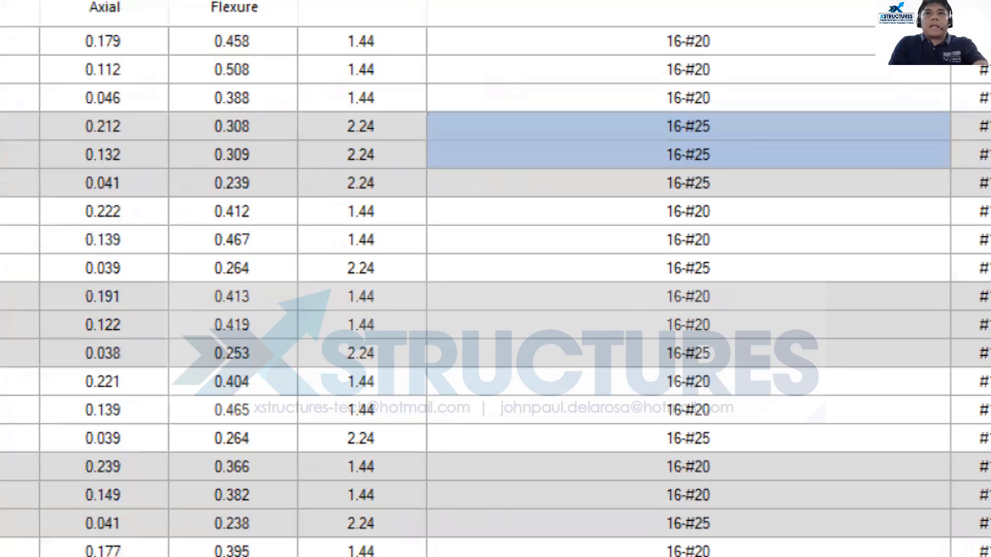
mouse_move(735, 151)
mouse_down()
mouse_move(751, 167)
mouse_move(746, 187)
mouse_up()
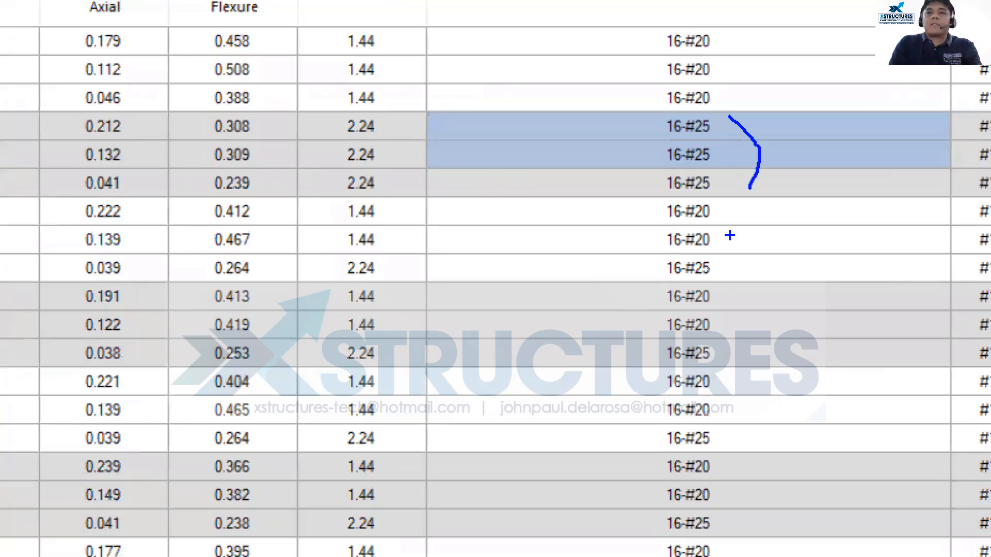
key(Escape)
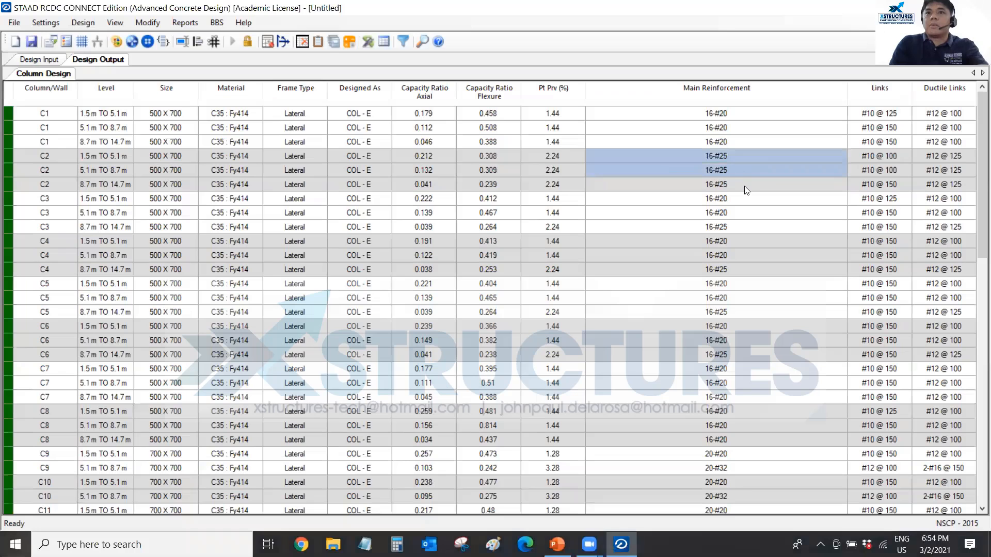
- Copy column C3's 16-#25 reinforcement from 8.7 m to 14.7 m and paste it into its two lower levels
right_click(748, 232)
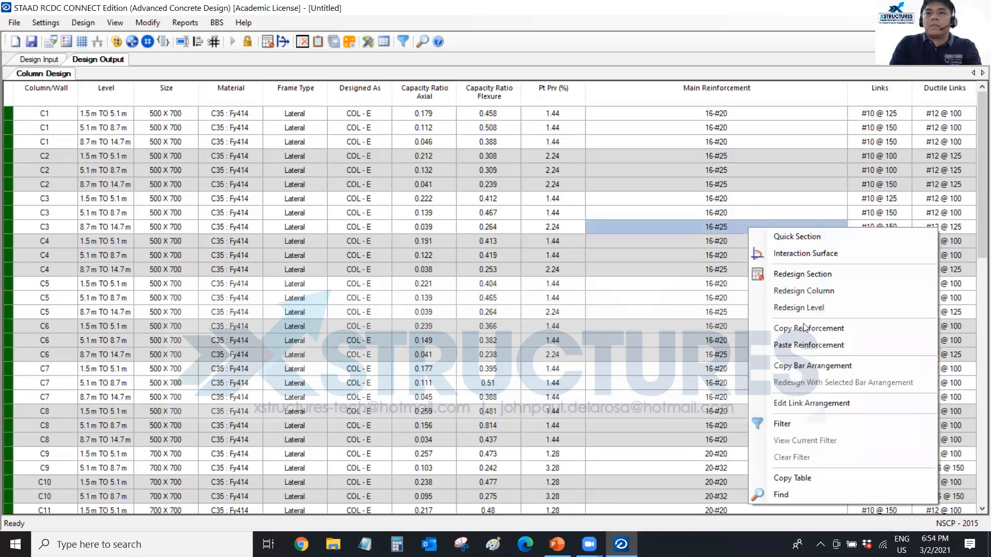
click(803, 327)
drag(742, 199, 739, 213)
right_click(739, 213)
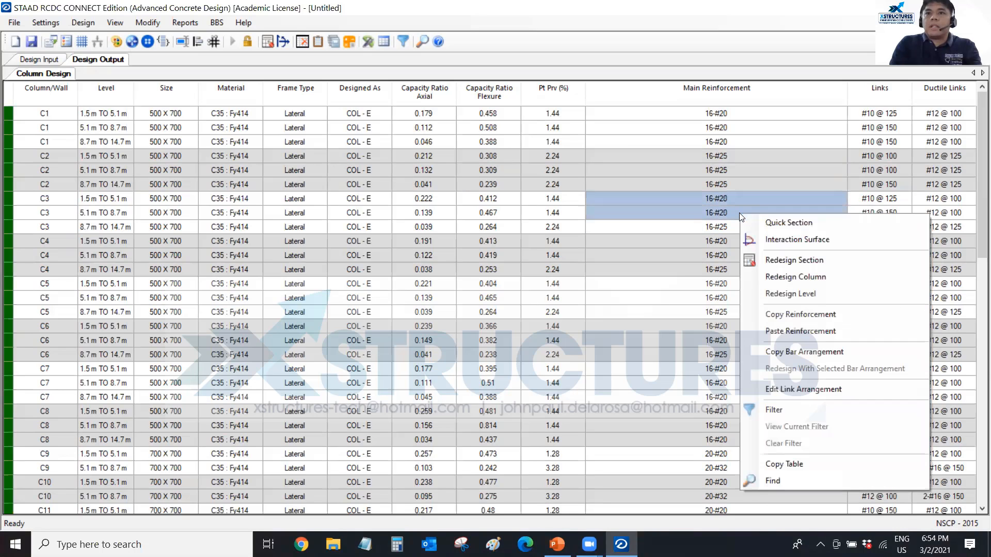
click(800, 331)
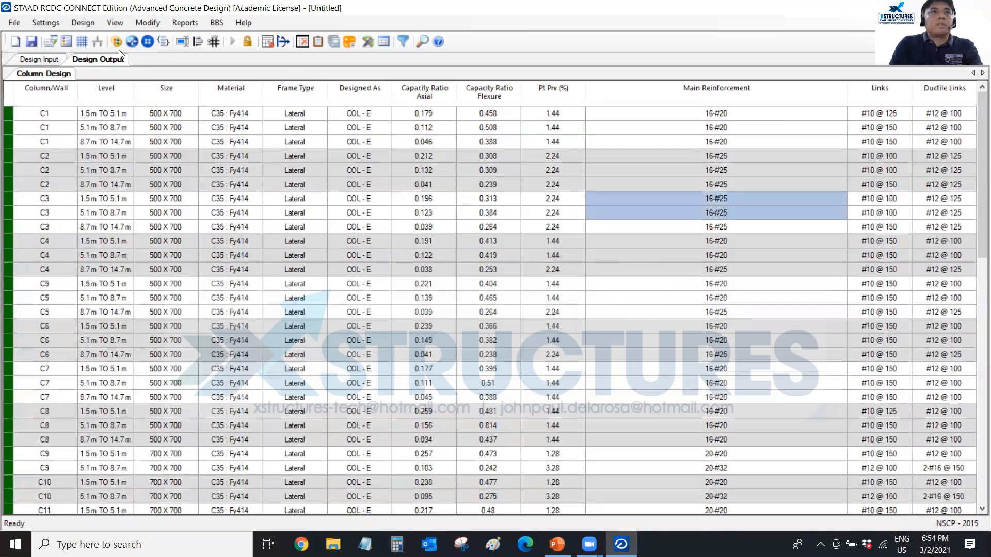
- Group the columns, and paste the C2, C3 group's 16-#25 reinforcement from 8.7 to 14.7 m into its two lower levels
click(140, 24)
click(175, 37)
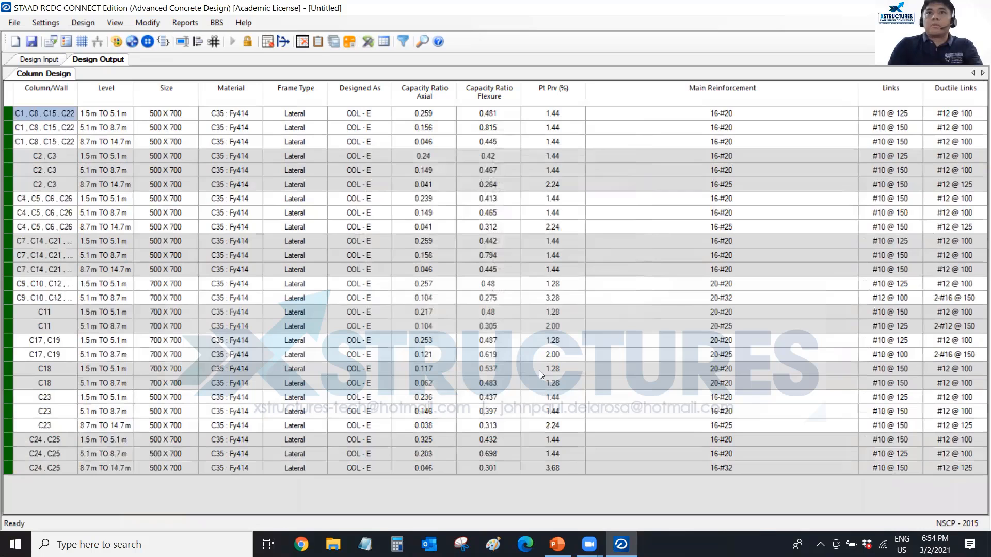
click(743, 182)
right_click(744, 184)
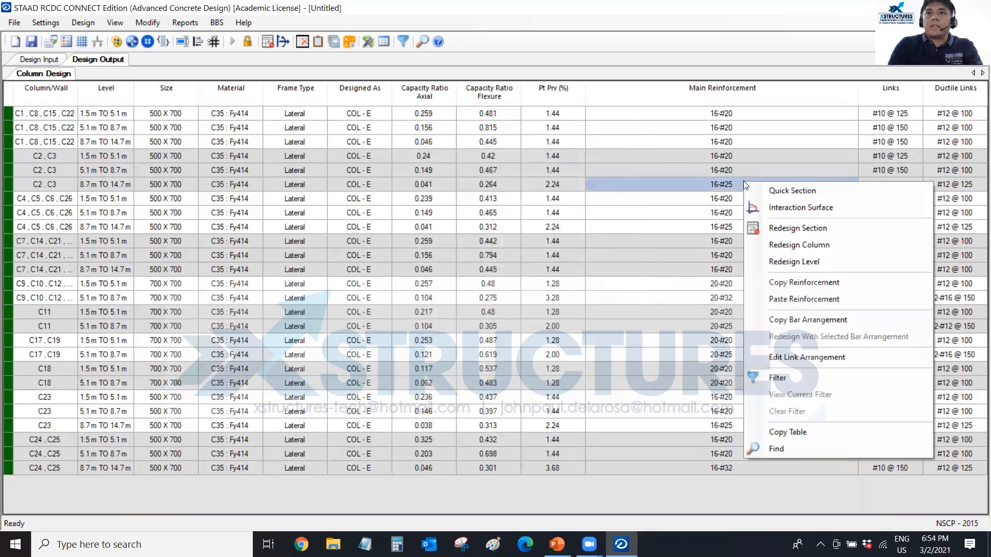
click(786, 285)
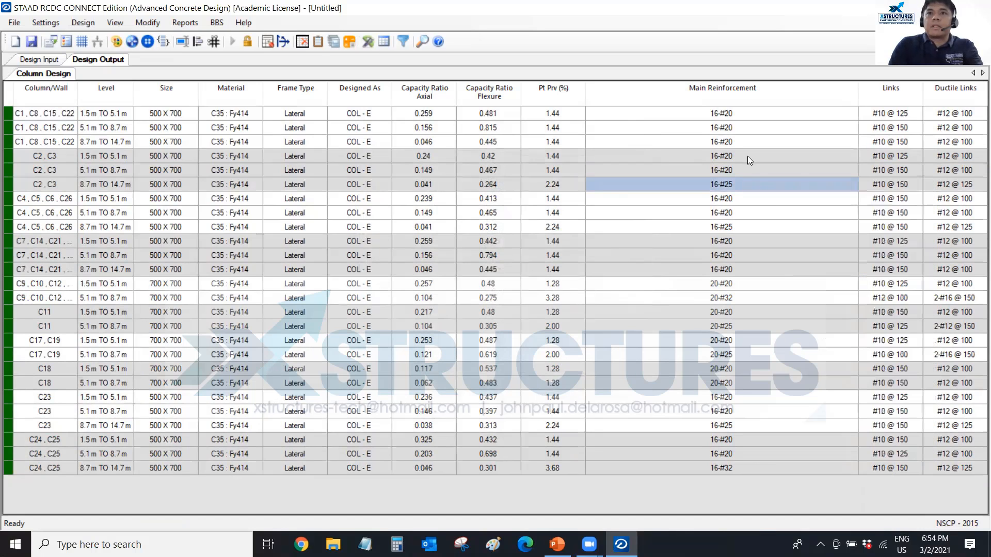
drag(747, 156, 747, 168)
right_click(747, 167)
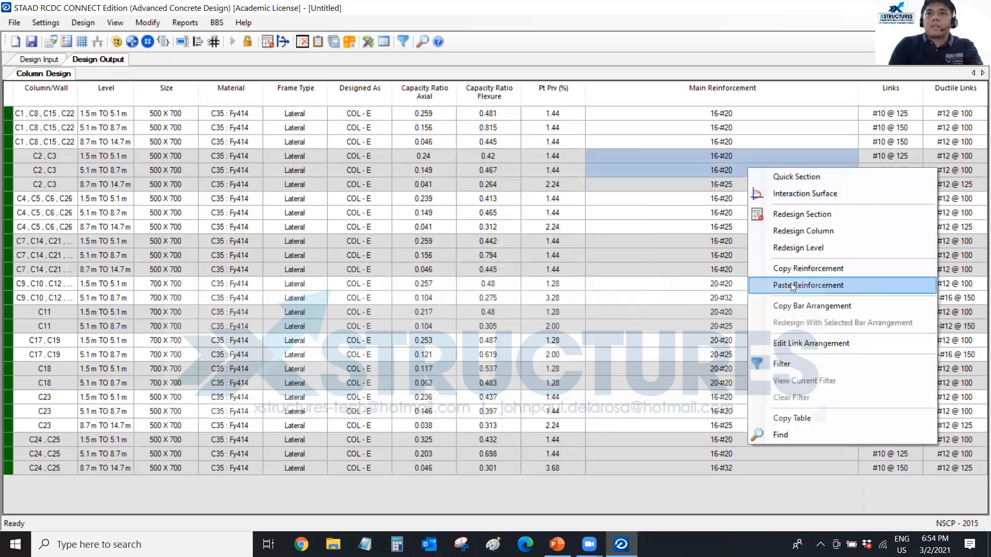
click(789, 285)
- Copy the C4, C5, C6, C26 group's 16-#25 reinforcement from 8.7 to 14.7 m and paste it into its two lower levels
click(747, 227)
right_click(747, 227)
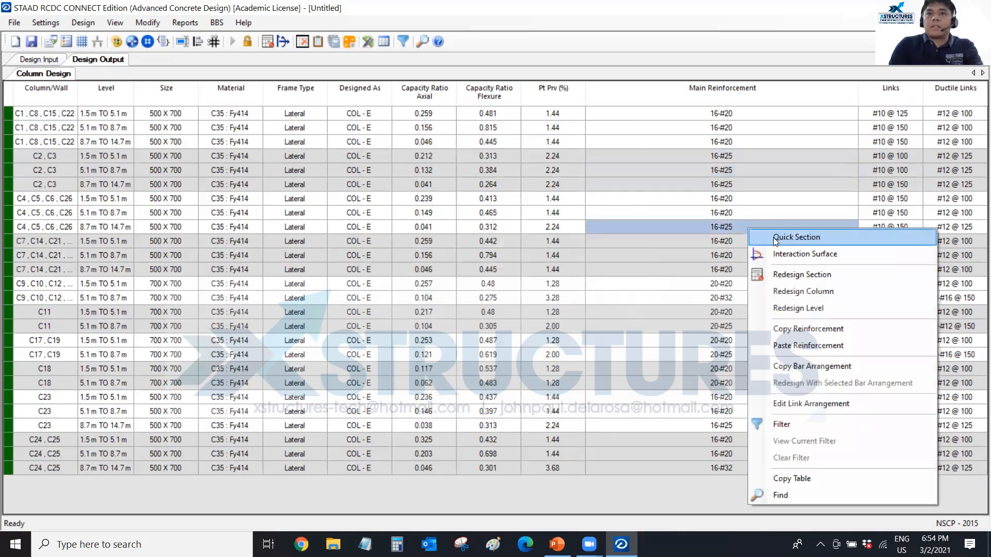
click(789, 327)
drag(748, 198, 746, 209)
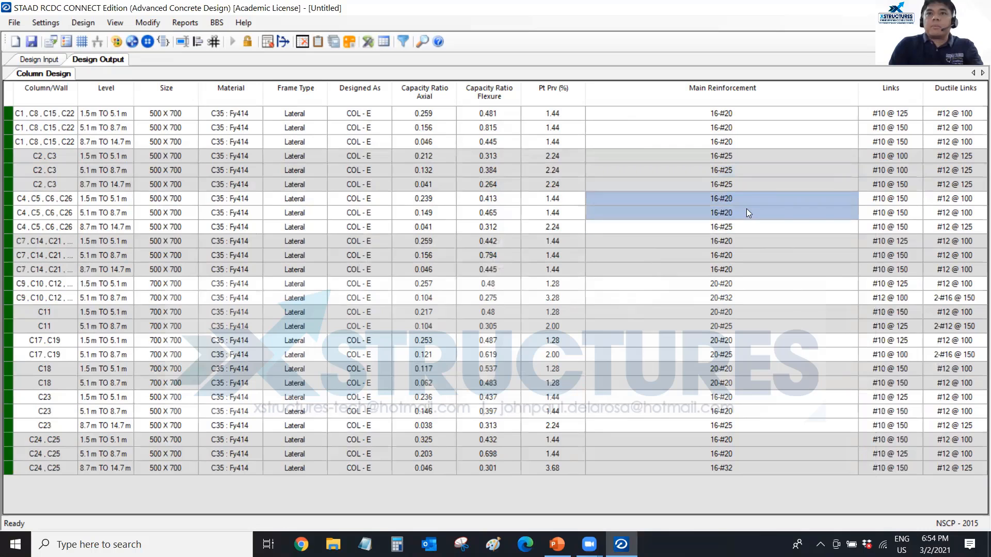
right_click(746, 209)
click(812, 315)
- Copy the 20-#32 reinforcement of the C9, C10, C12 group from 5.1 to 8.7 m into its 1.5 to 5.1 m level
click(742, 297)
right_click(741, 297)
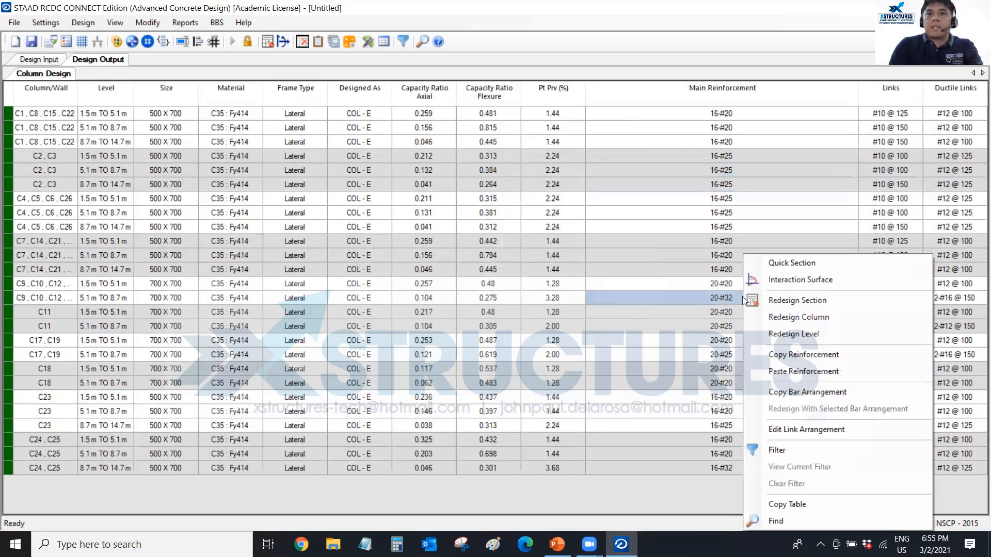
click(784, 360)
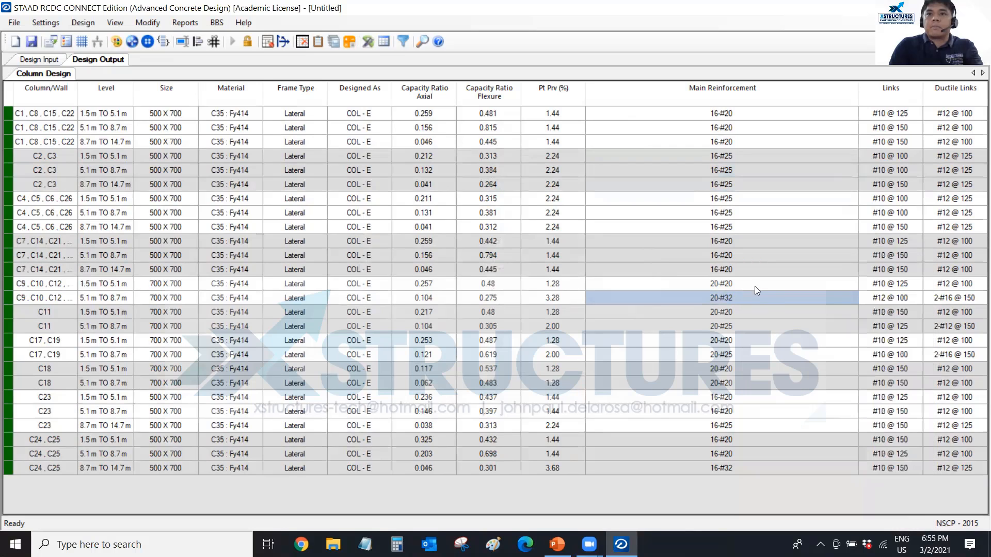
click(753, 284)
right_click(753, 283)
click(794, 370)
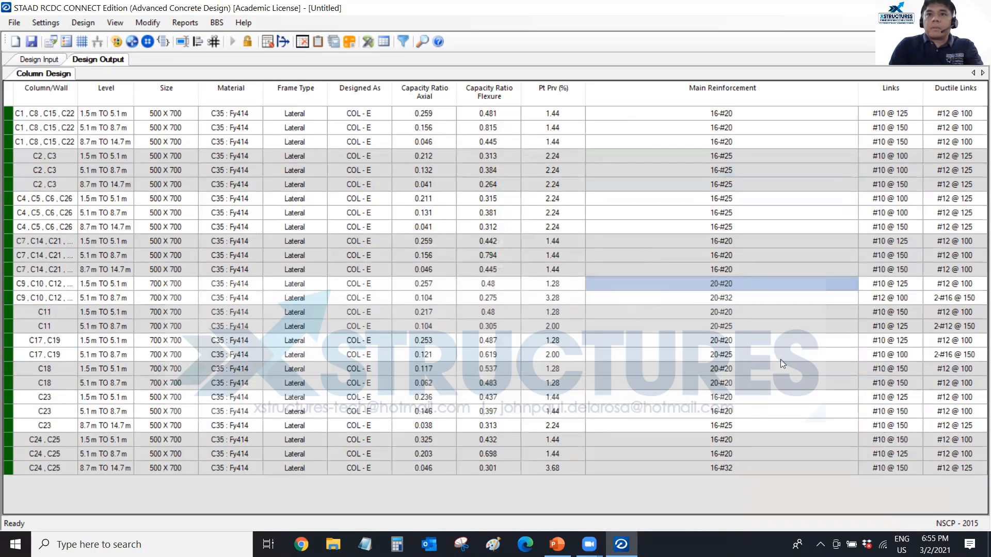
- Copy column C11's 20-#25 reinforcement from 5.1 to 8.7 m and paste it into its 1.5 to 5.1 m level
right_click(750, 326)
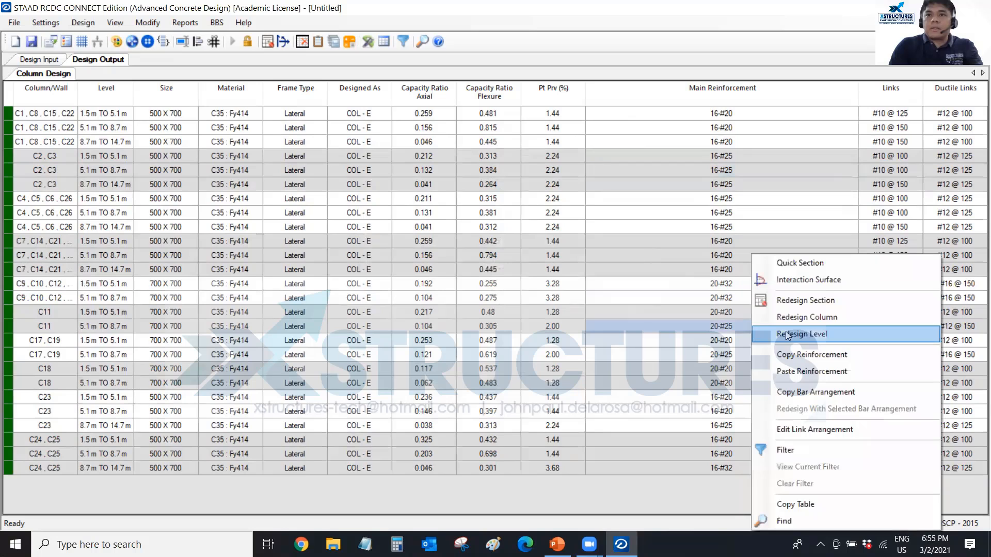
click(750, 325)
click(748, 314)
right_click(748, 314)
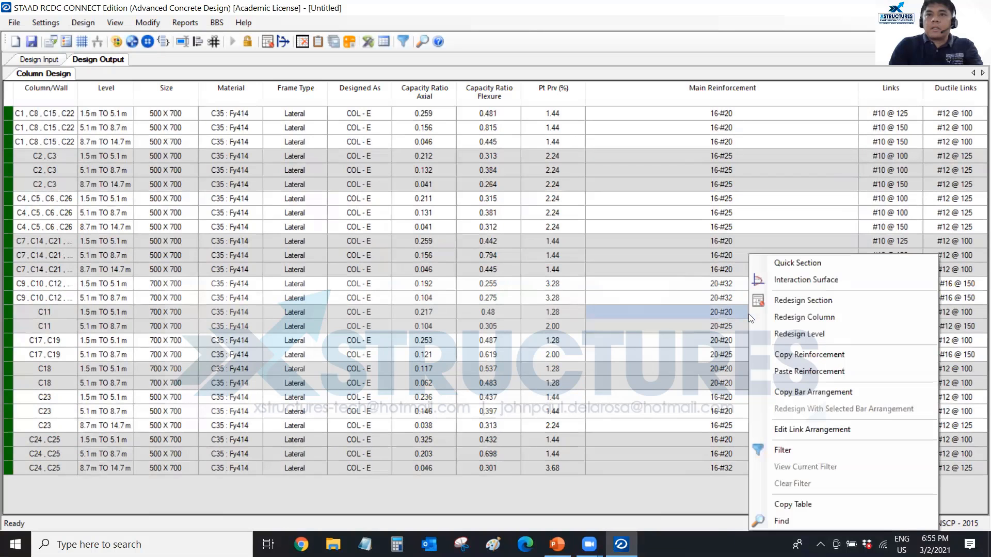
click(774, 363)
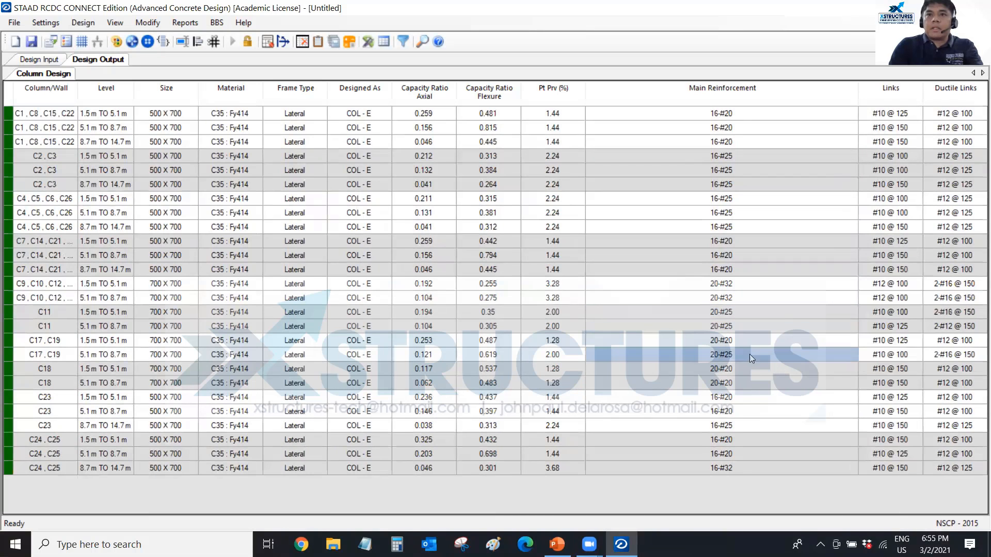
- Copy the C17, C19 group's 20-#25 reinforcement from 5.1 to 8.7 m and paste it into its 1.5 to 5.1 m level
click(749, 354)
right_click(748, 355)
click(787, 355)
click(748, 341)
right_click(748, 341)
click(787, 368)
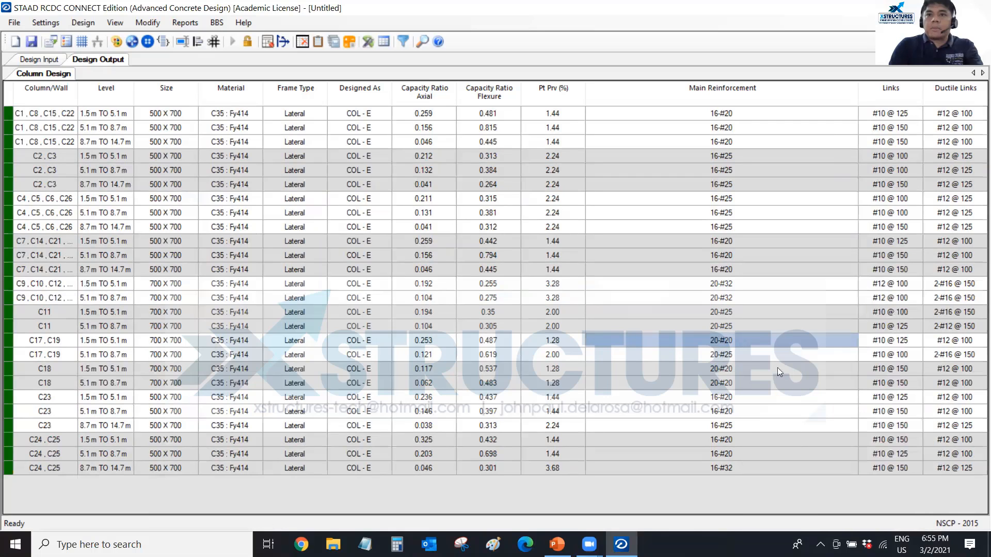
- Copy column C23's 16-#25 reinforcement from 8.7 to 14.7 m and paste it into its two lower levels
click(745, 425)
right_click(745, 426)
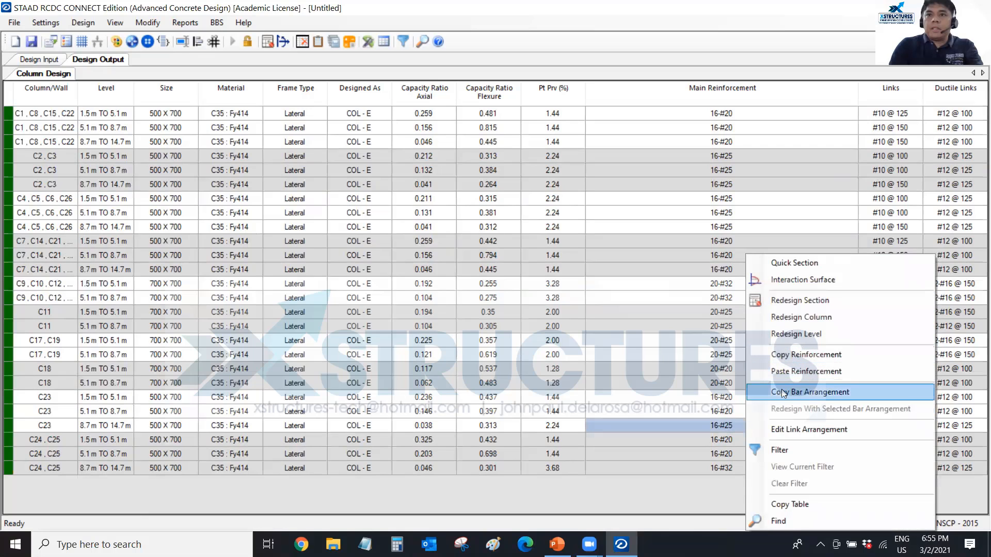
click(785, 371)
drag(761, 397, 762, 408)
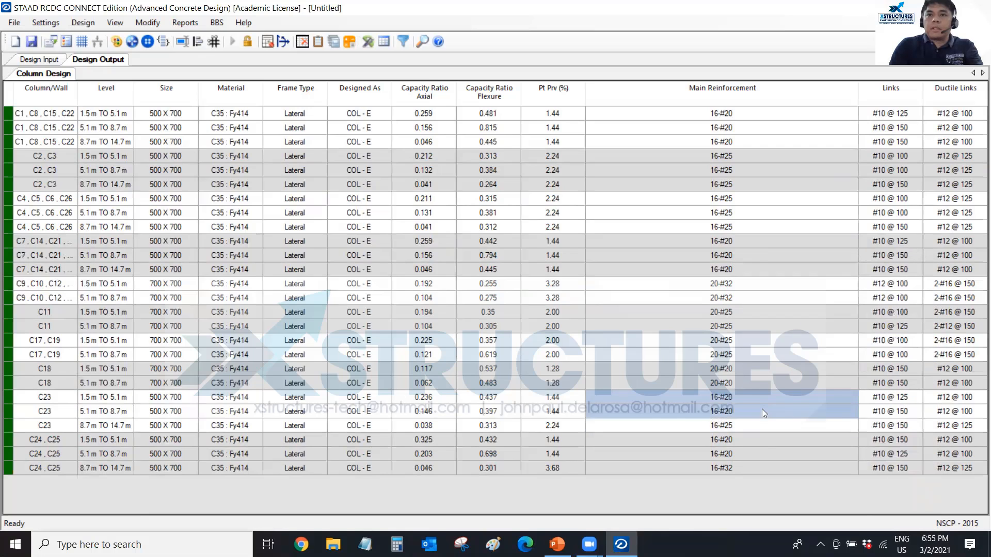
right_click(761, 409)
click(799, 373)
- Copy the C24, C25 group's 16-#32 reinforcement from 8.7 to 14.7 m and paste it into its two lower levels
click(749, 467)
right_click(750, 466)
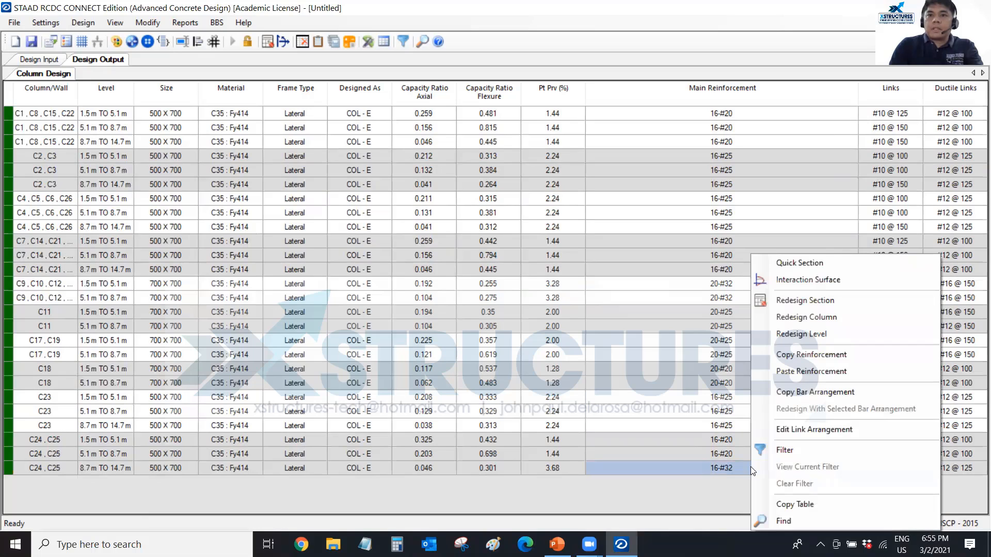
click(797, 361)
drag(754, 439, 753, 455)
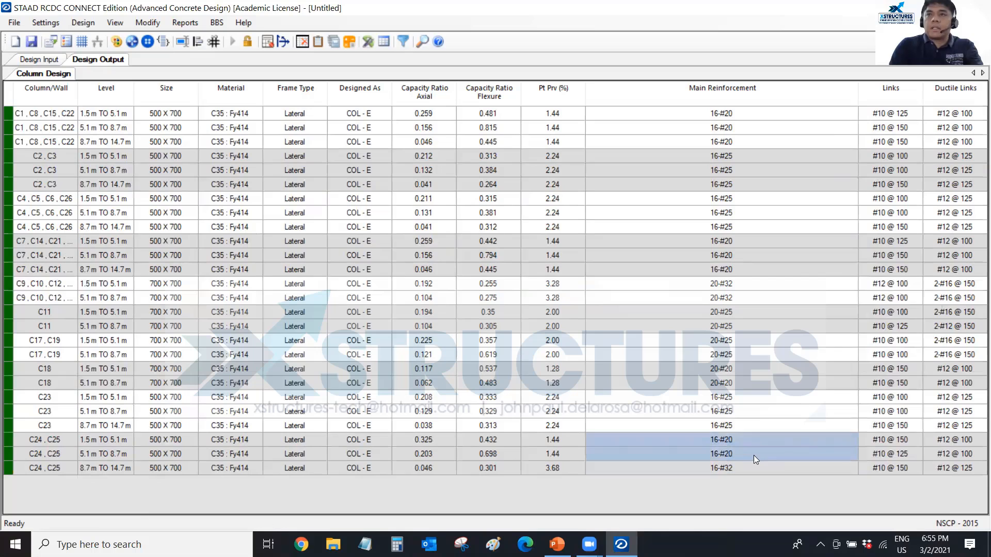
right_click(755, 452)
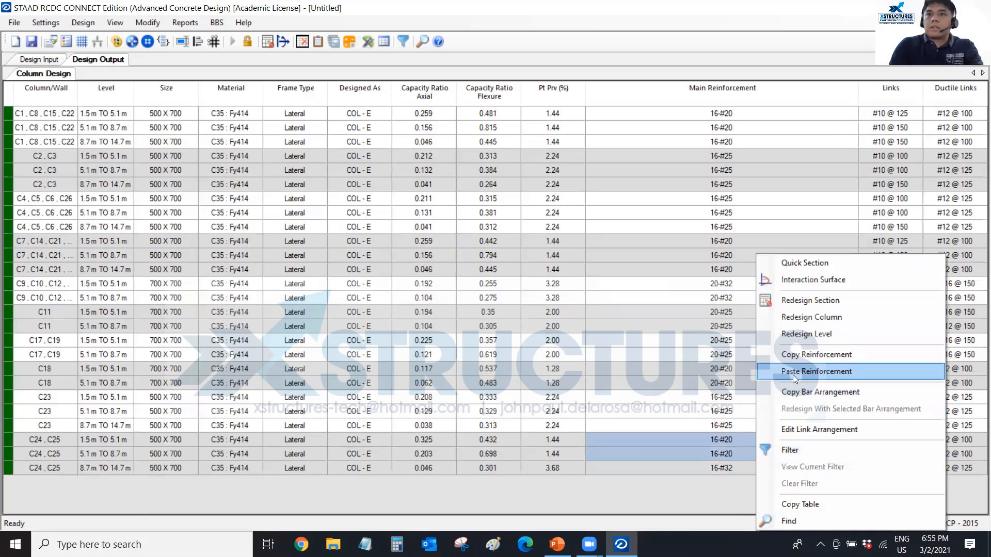
click(793, 371)
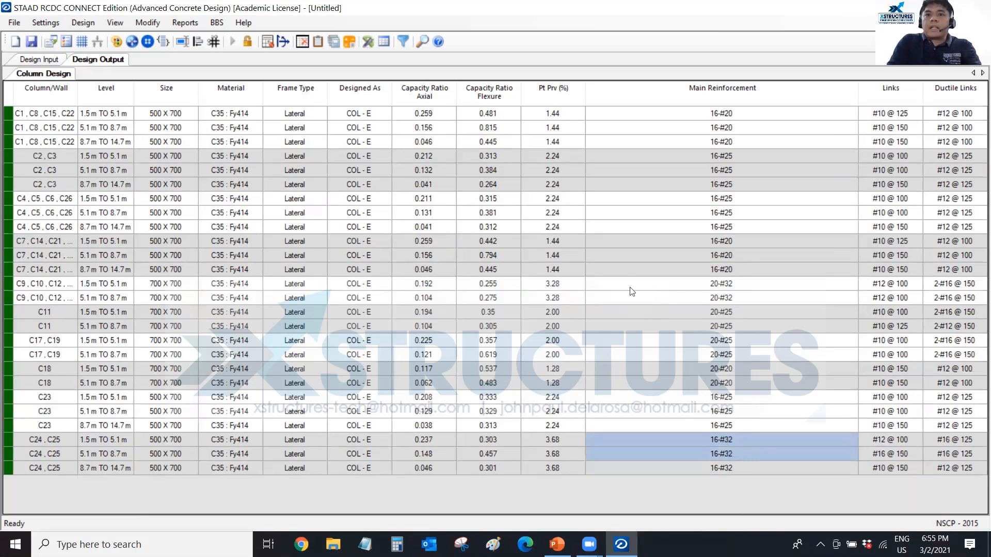
- Run the column auto grouping again on the unified reinforcement and accept the proposed groups
click(144, 24)
click(160, 38)
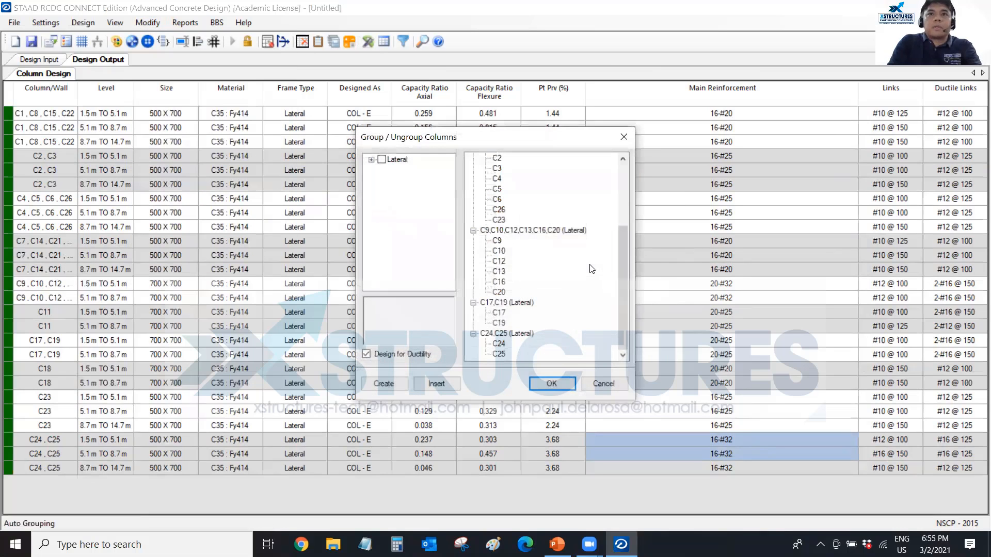
click(550, 382)
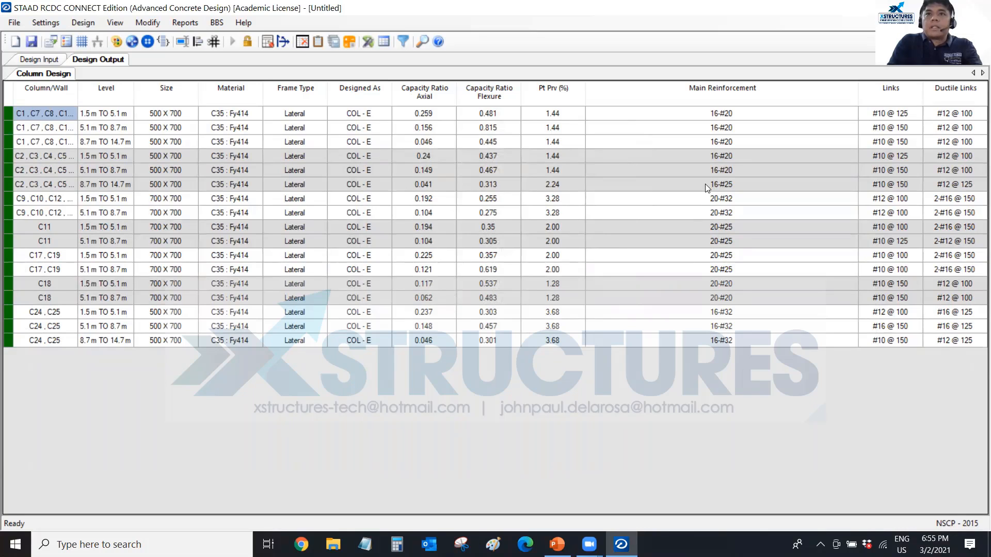
- Copy the merged C2, C3, C4, C5 group's 16-#25 reinforcement from 8.7 to 14.7 m and paste it into its two lower levels
click(734, 187)
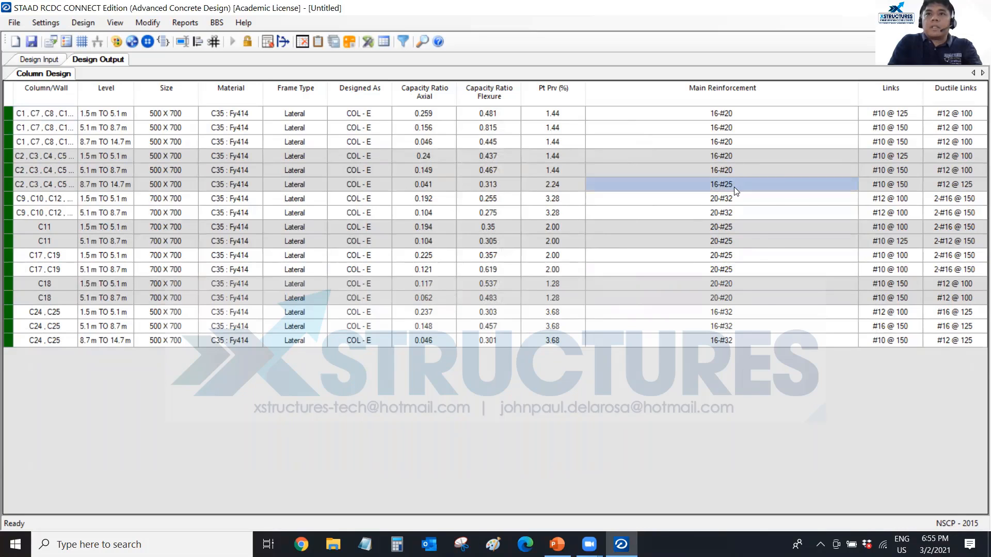
right_click(735, 187)
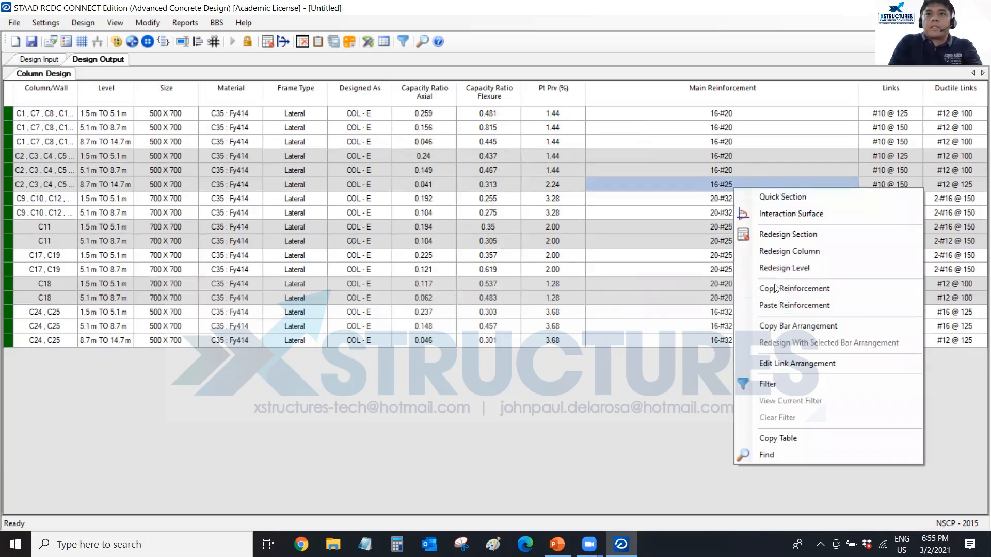
click(774, 288)
drag(744, 159, 746, 172)
right_click(746, 171)
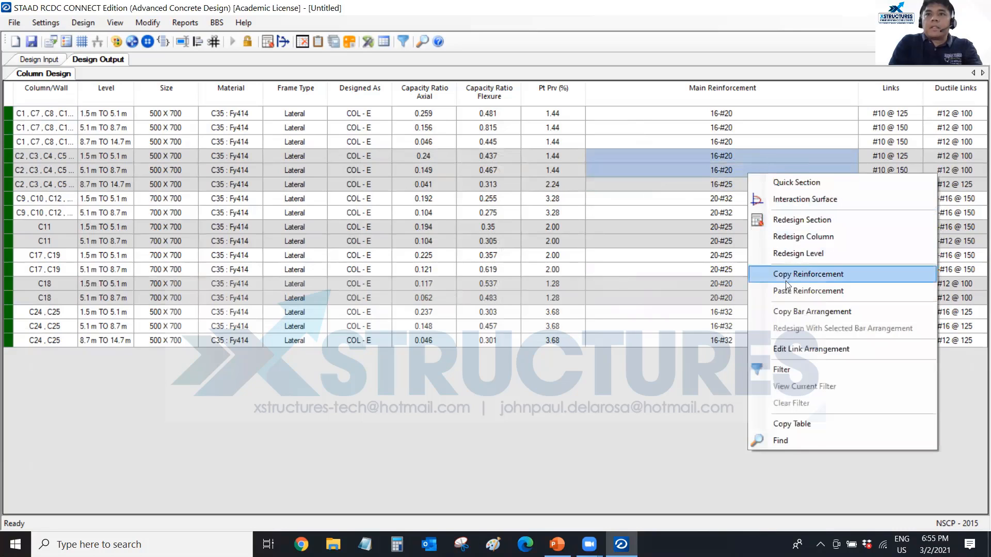
click(795, 290)
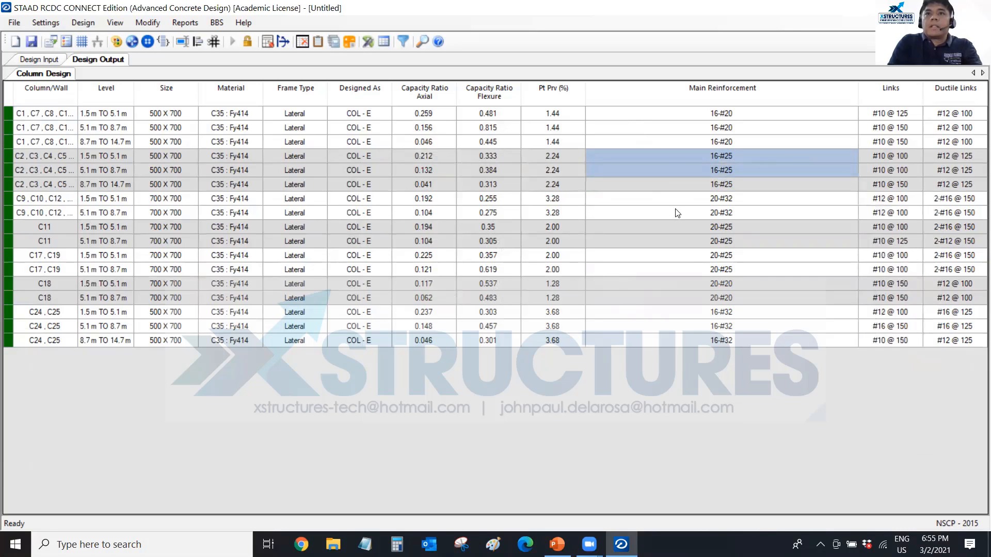
- Compare the main reinforcement of the C9, C10, C12 group with that of column C11 at both levels
click(677, 211)
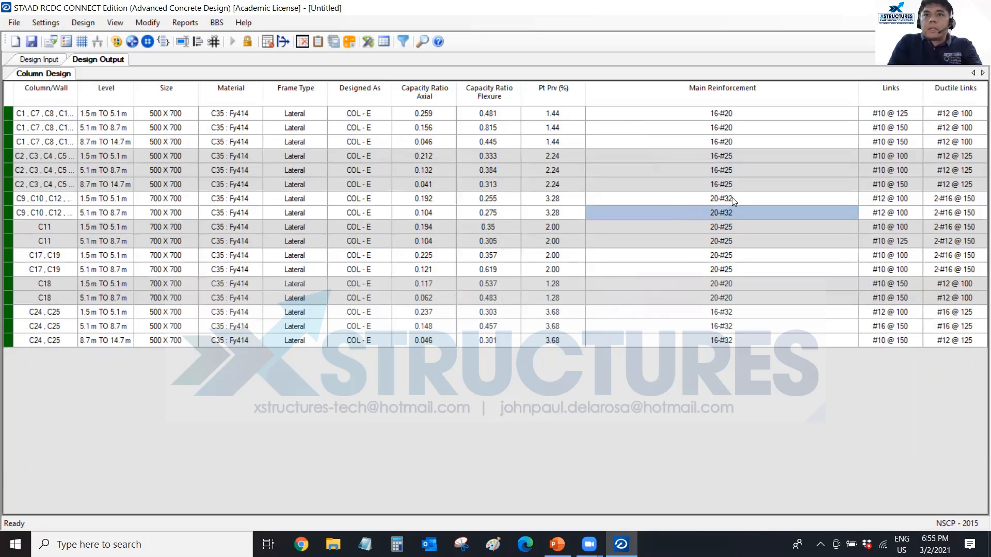
click(745, 241)
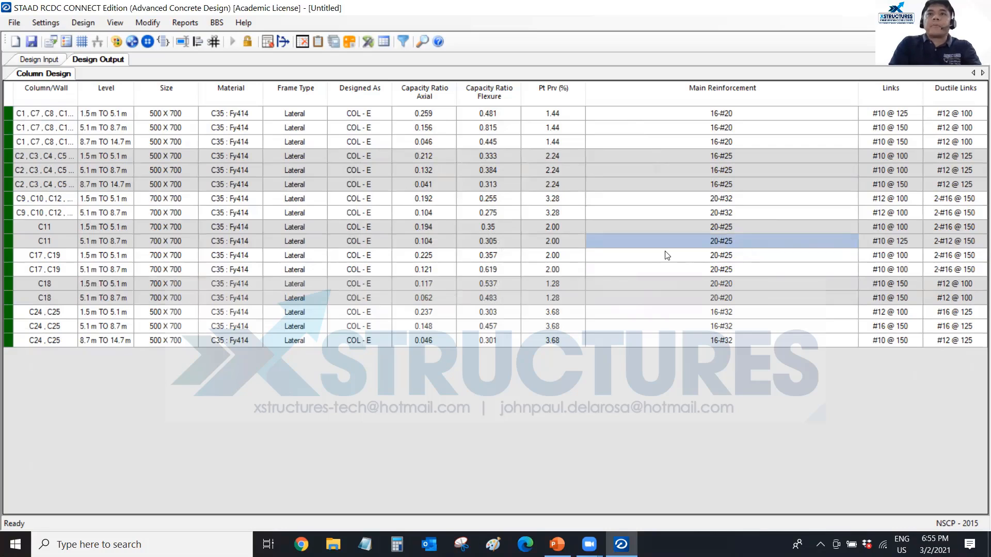
click(736, 226)
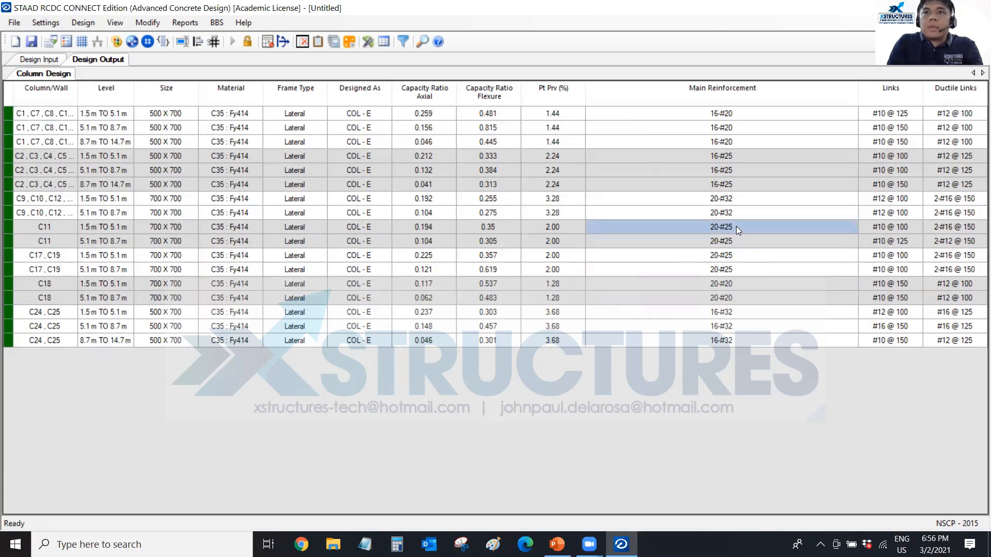
click(742, 212)
click(745, 201)
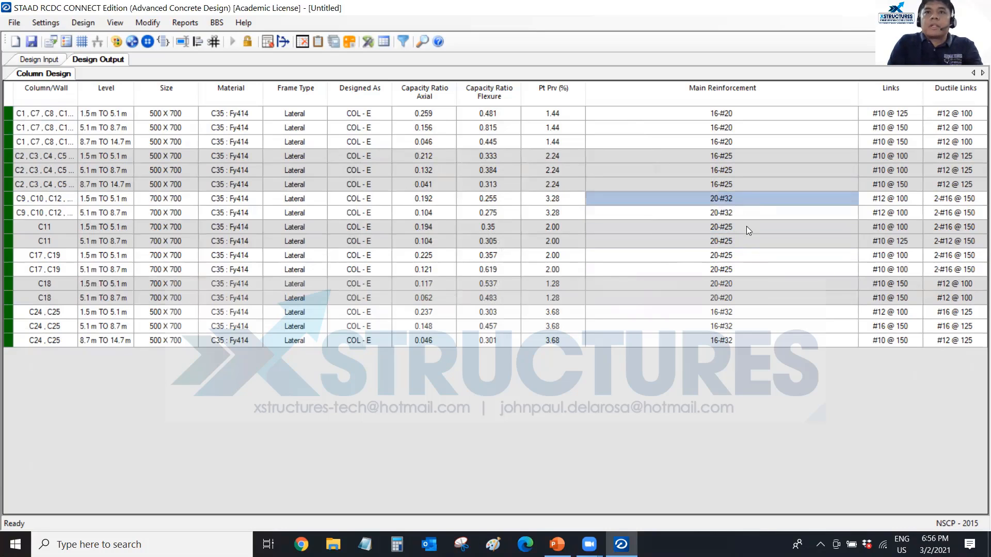
click(749, 212)
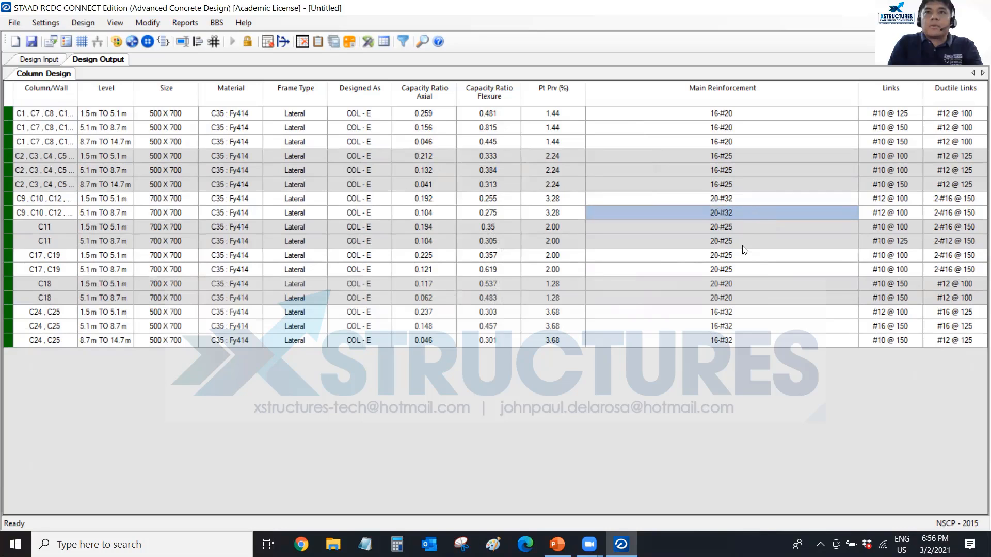
- Generate the detailed drawing for all column groups from 0 m to 14.7 m and review the column schedule
click(176, 24)
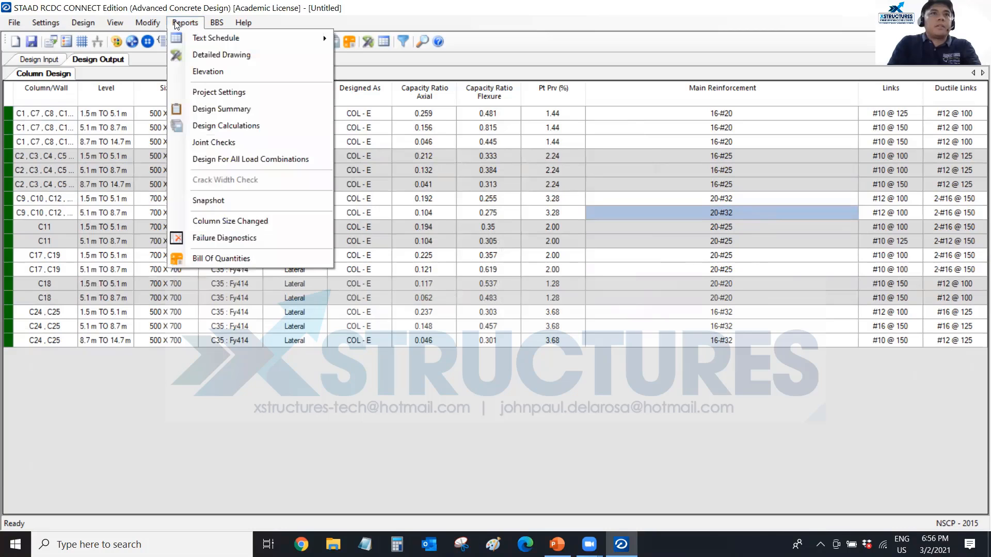
click(192, 55)
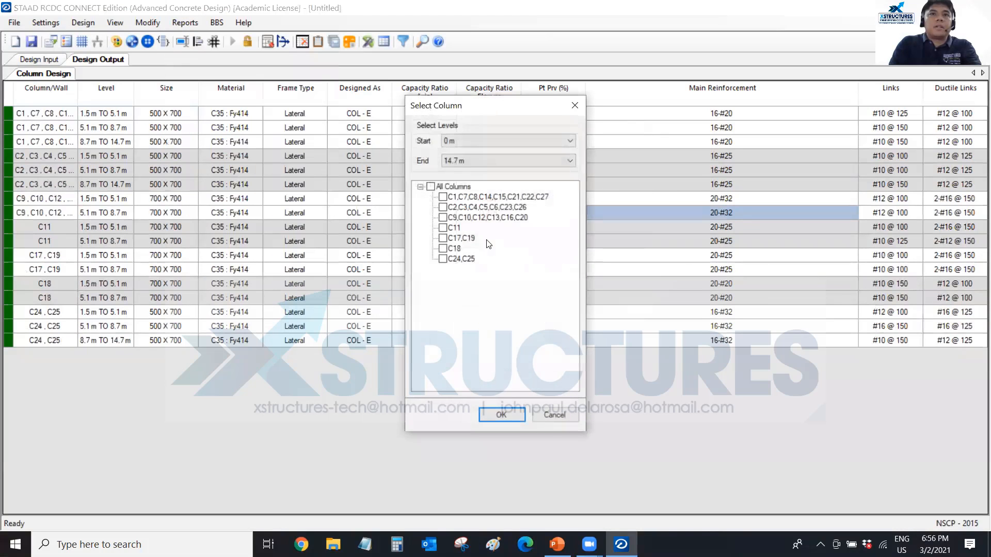
click(484, 414)
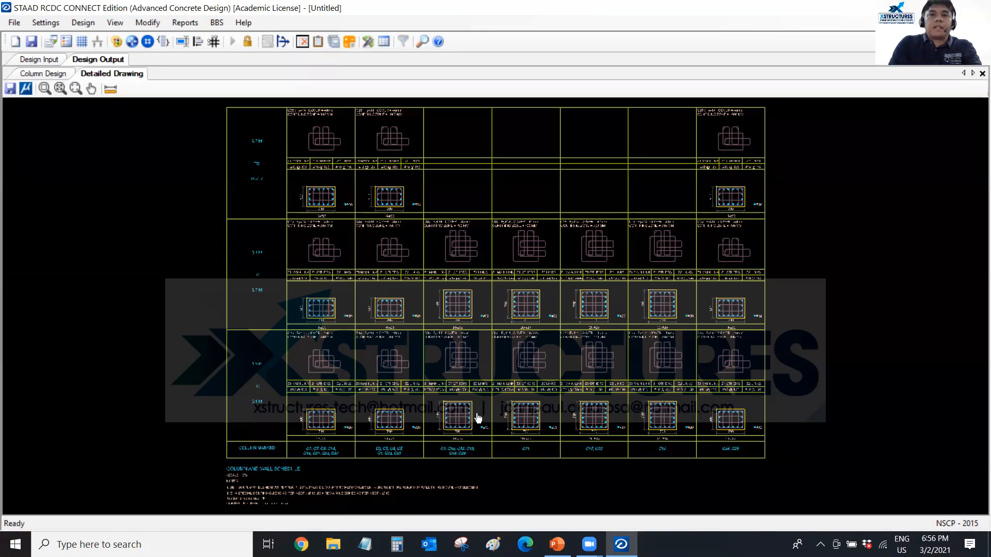
scroll(358, 451, up, 5)
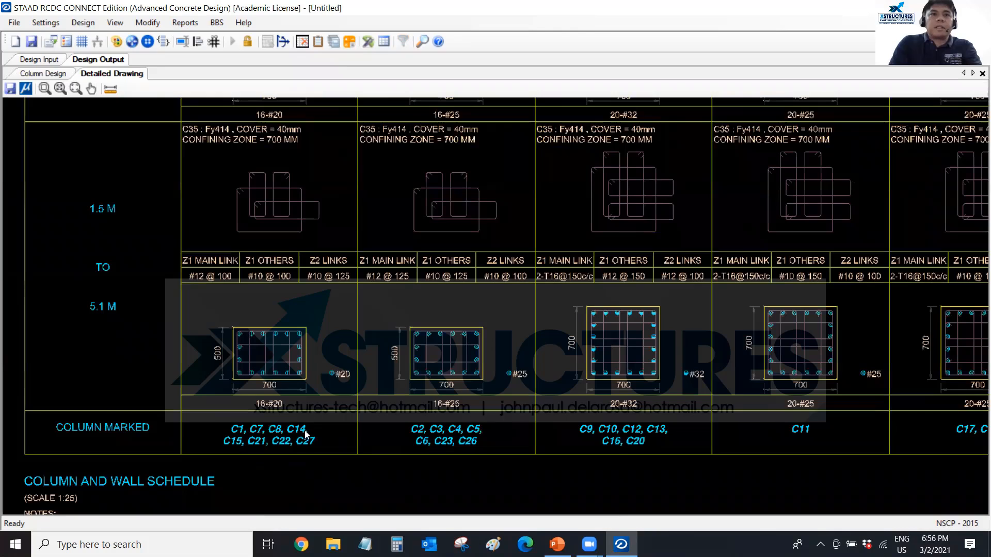
scroll(349, 323, down, 5)
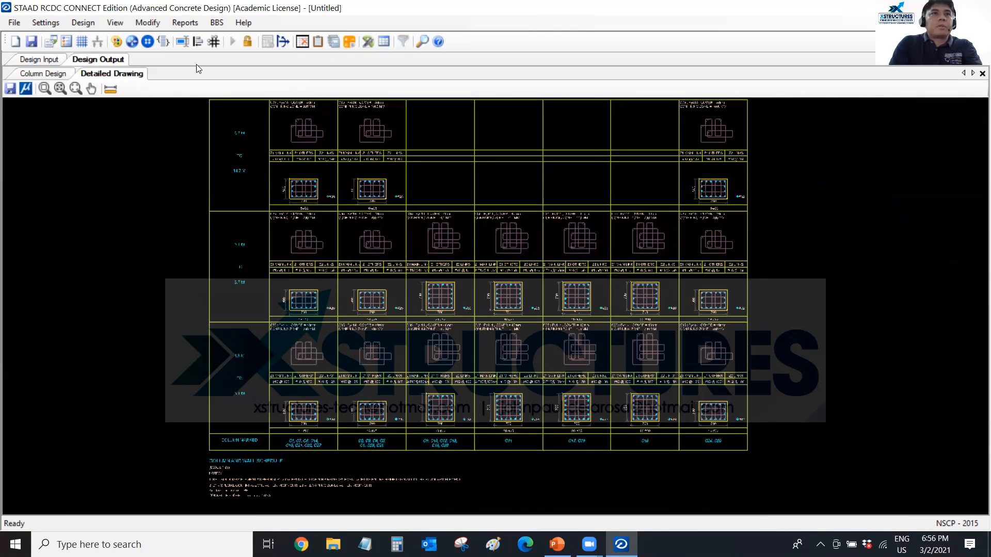
- Generate the design calculations report for column C11 and review its NSCP - 2015 code references
click(178, 24)
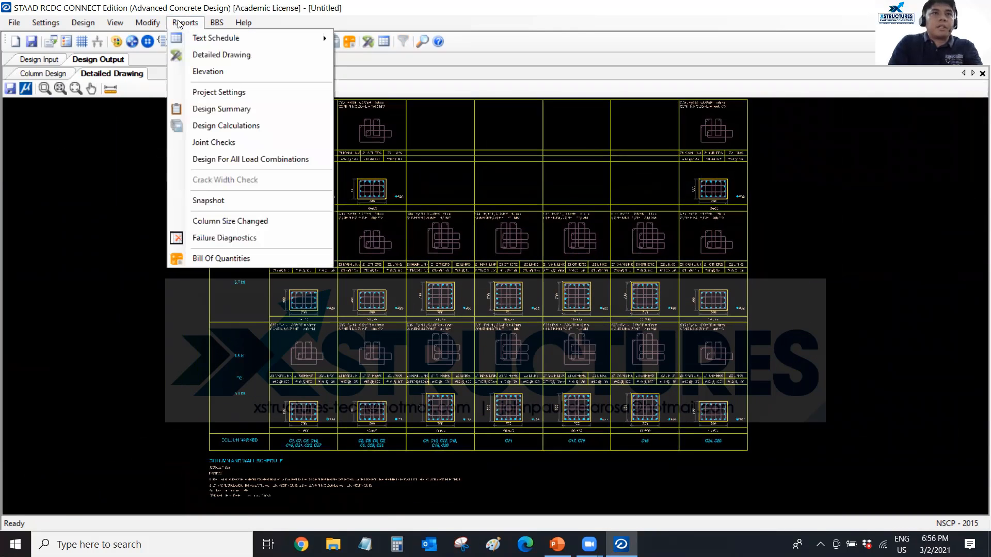
click(209, 125)
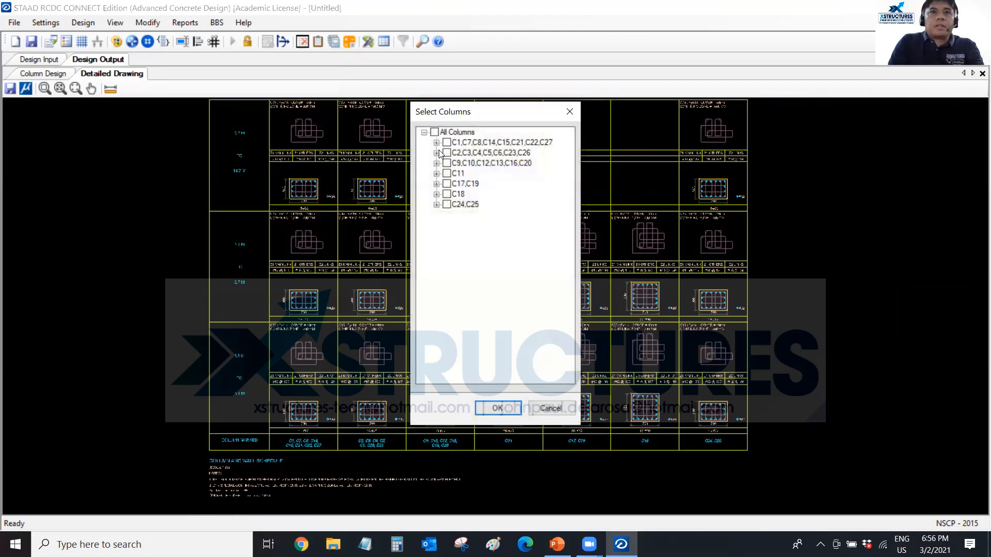
click(446, 173)
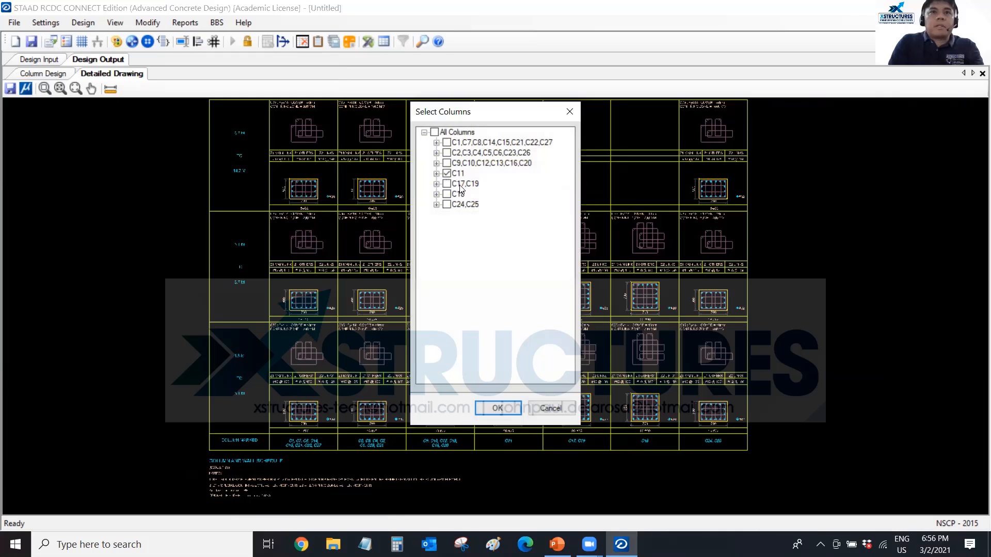
click(498, 408)
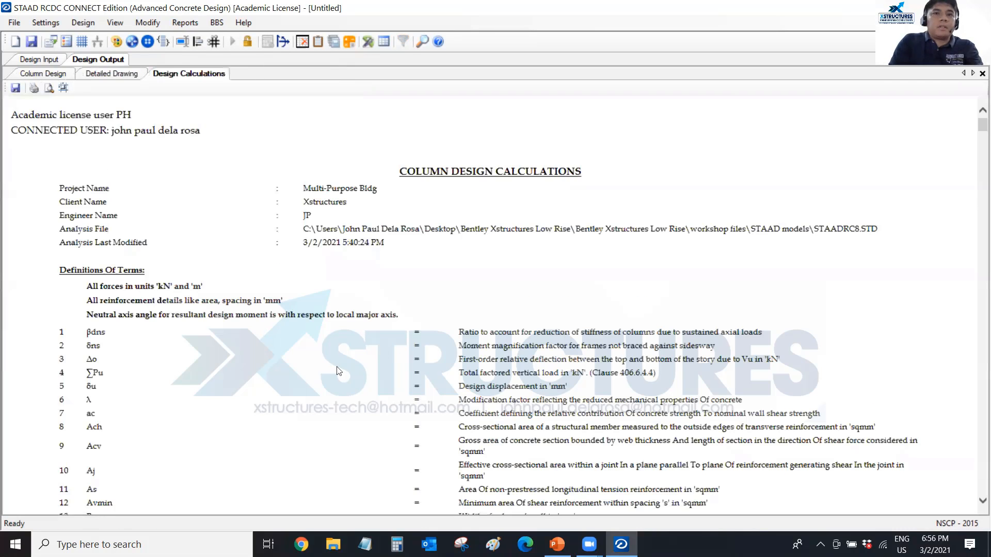
scroll(356, 361, down, 20)
scroll(338, 368, down, 5)
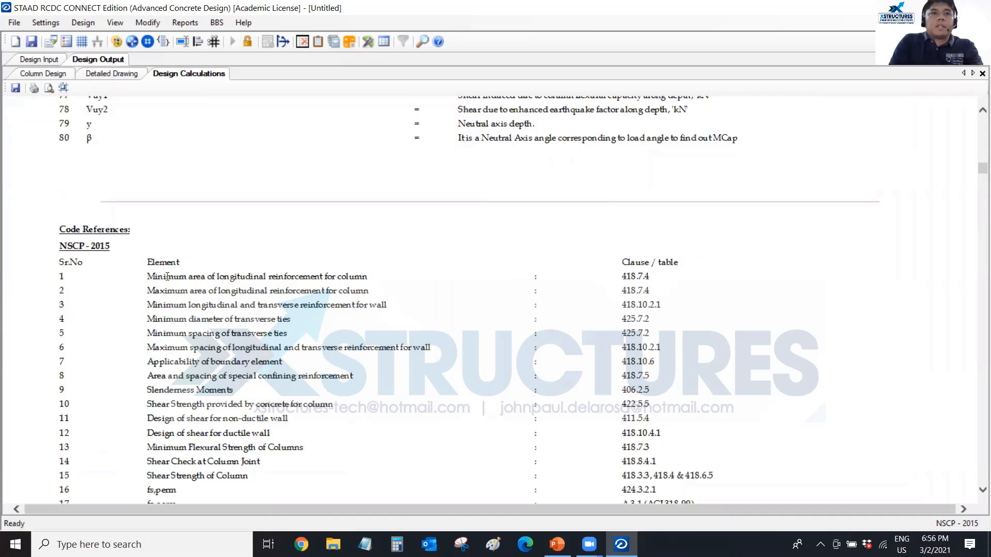
scroll(551, 266, down, 3)
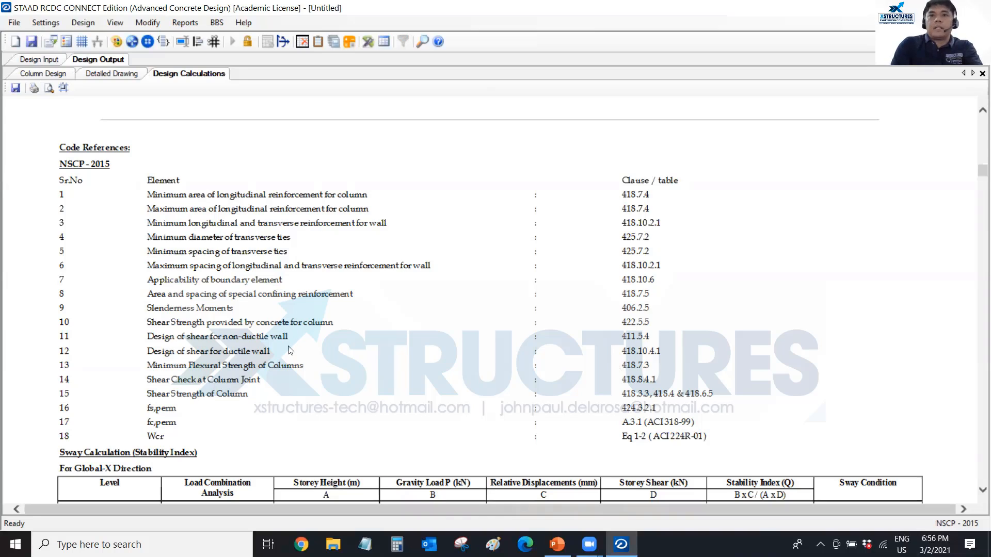
- Start a bill of quantities for the columns, keeping Peso as the currency
click(186, 24)
click(221, 258)
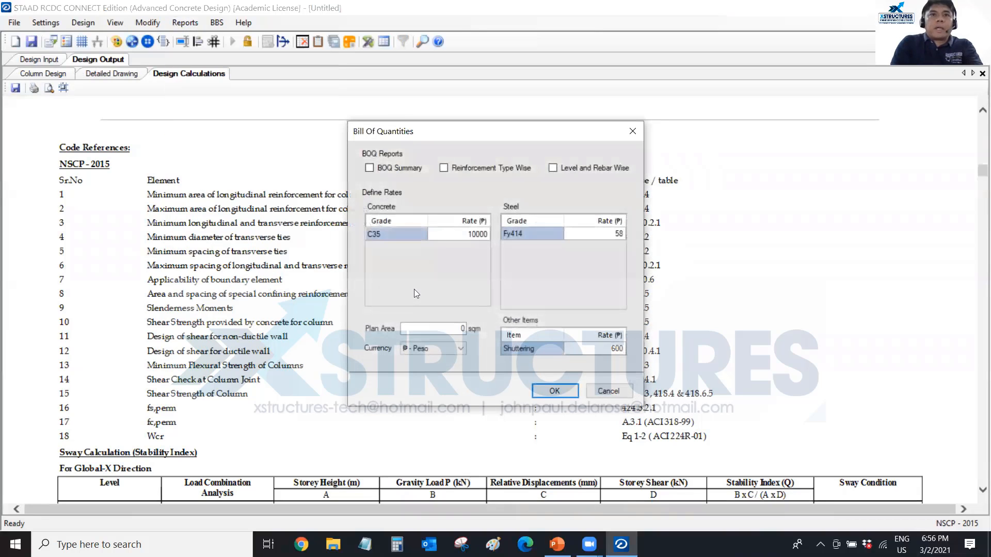
click(461, 349)
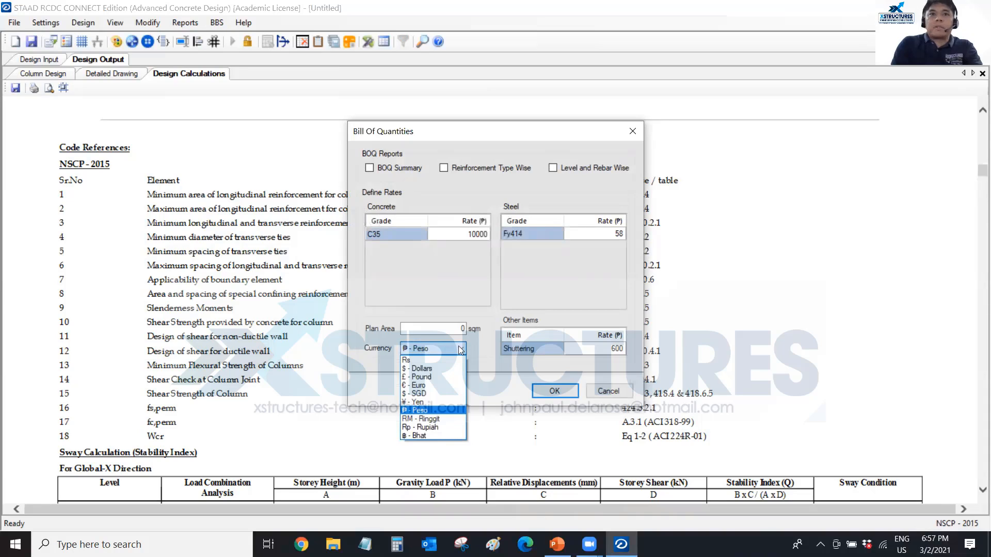
click(460, 349)
click(461, 349)
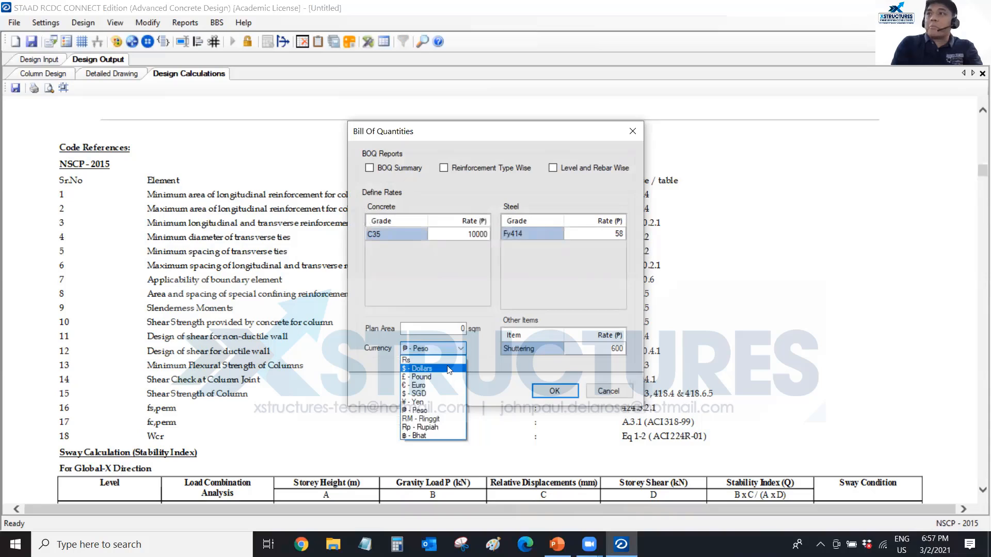
click(459, 350)
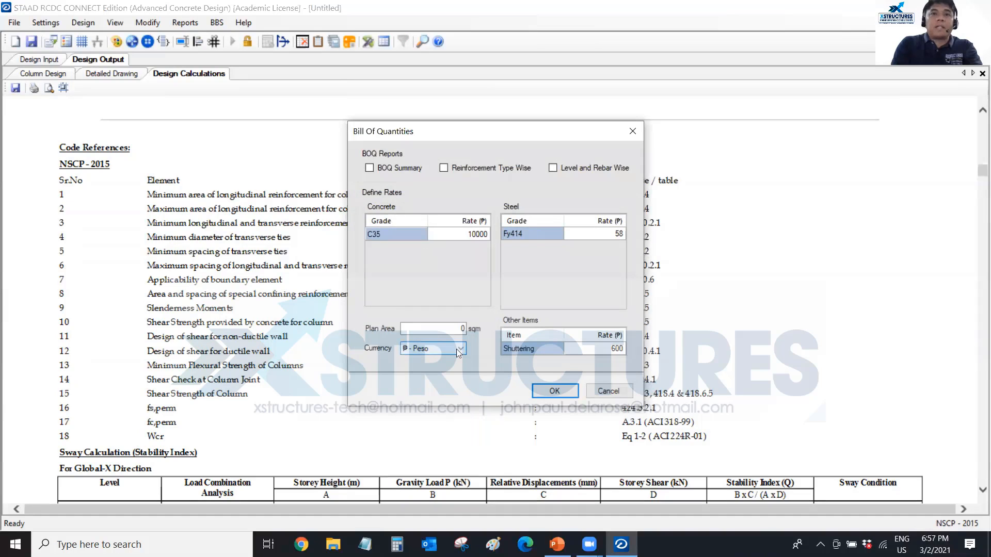
- Set the rates to 5000 for C35 concrete and 60 for Fy414 steel, and generate the summary, reinforcement type wise and level and rebar wise BOQ reports
click(459, 235)
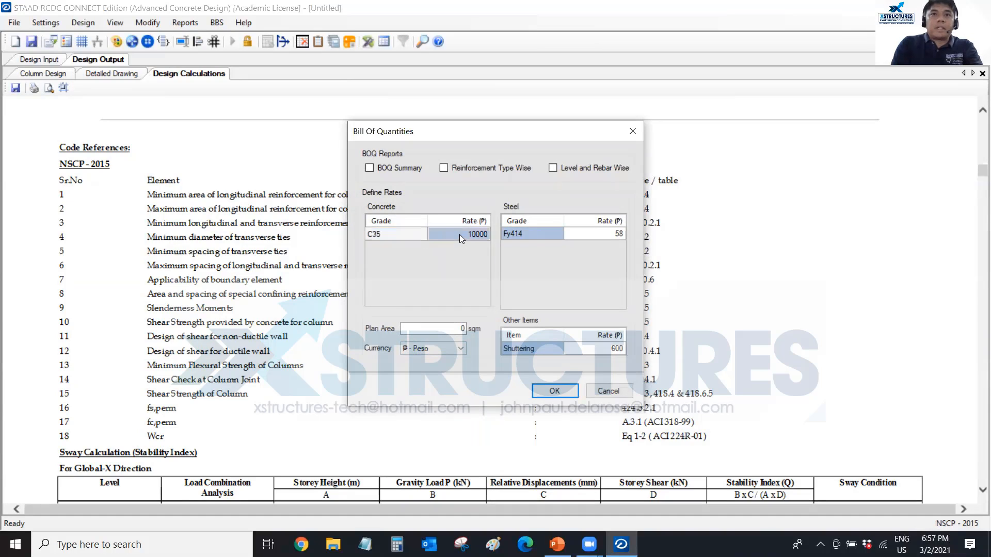
text(5000)
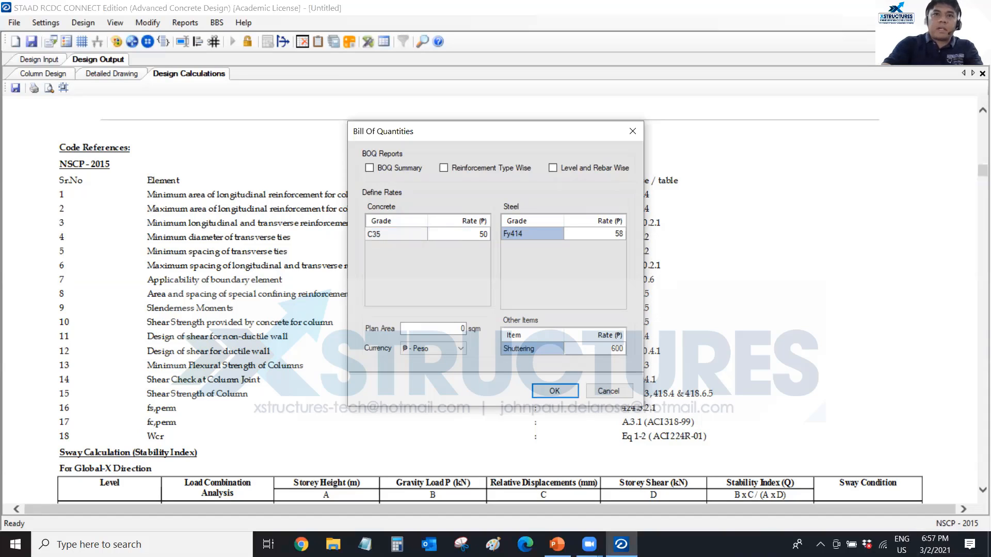
click(591, 235)
text(60)
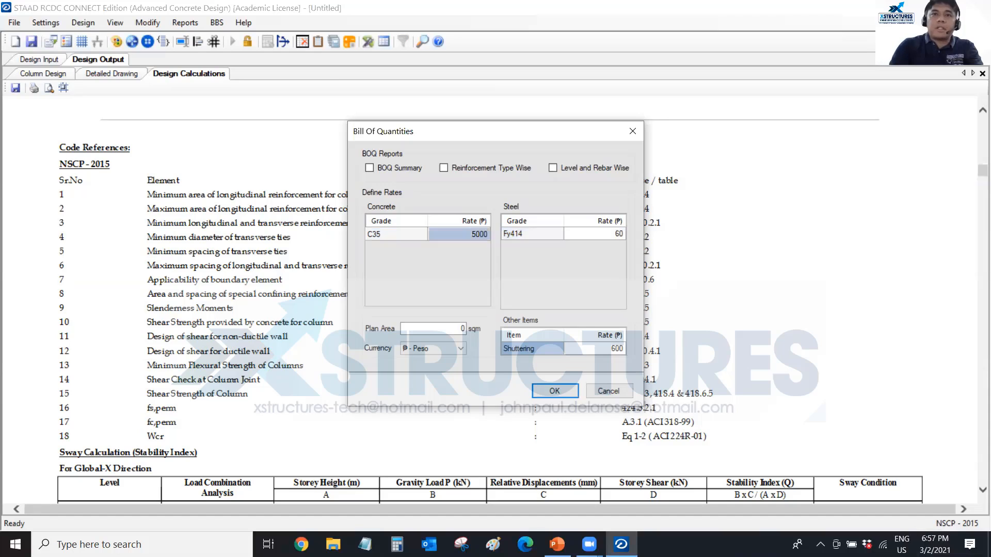
click(549, 233)
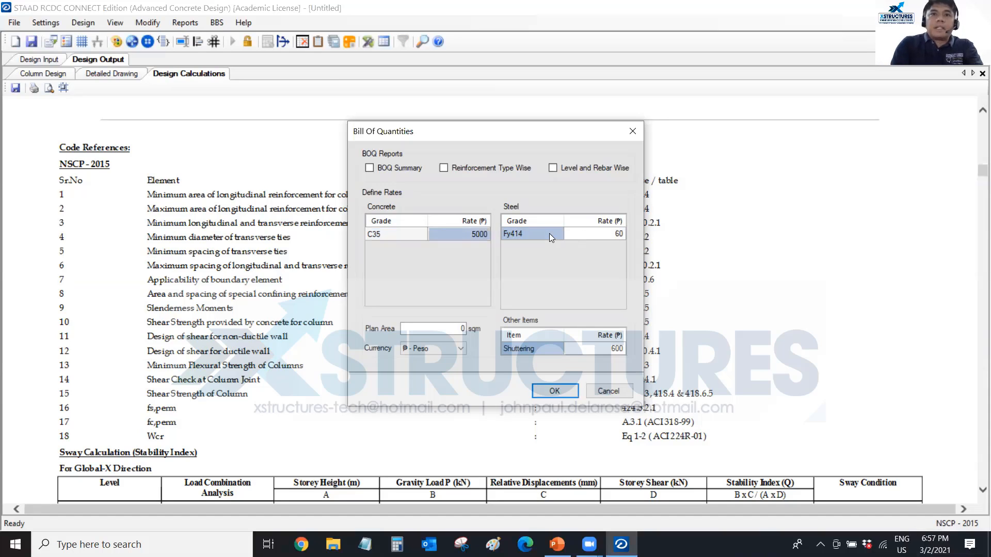
click(382, 167)
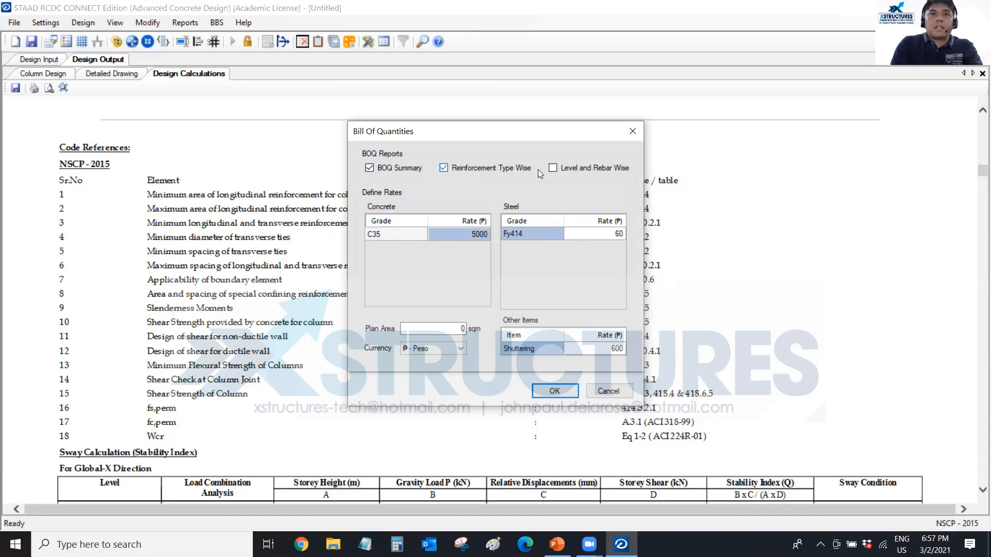
click(554, 390)
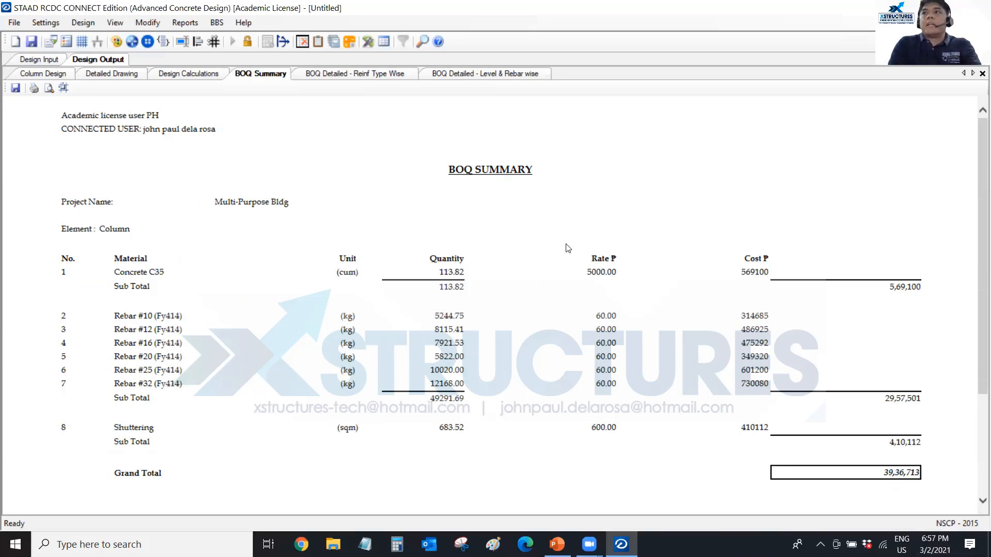
- Return to the design input and inspect the column layout plan
click(54, 63)
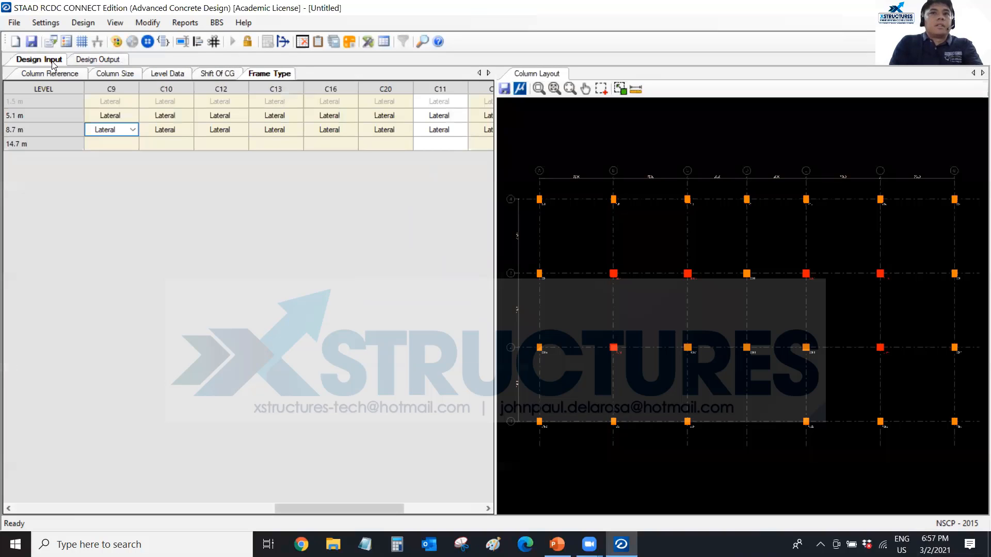
click(649, 259)
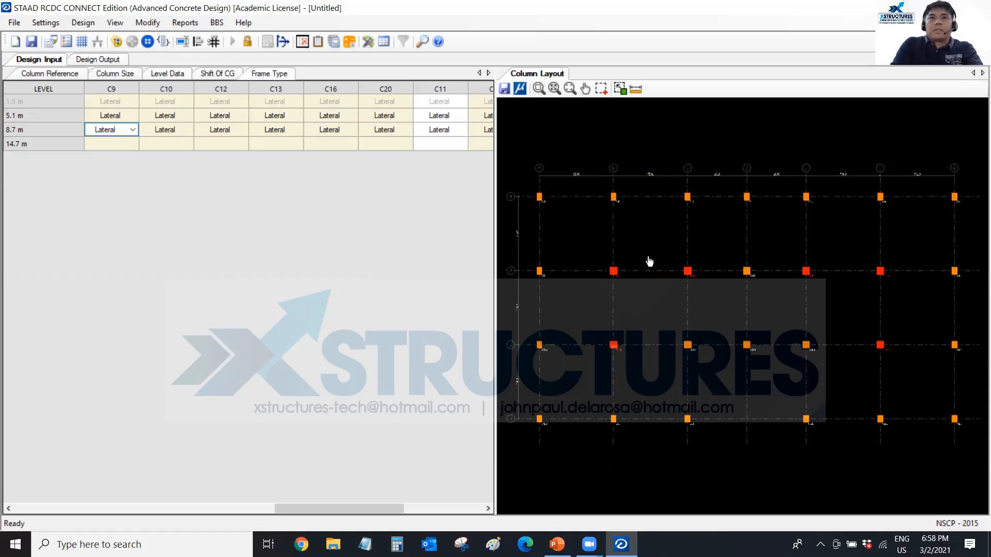